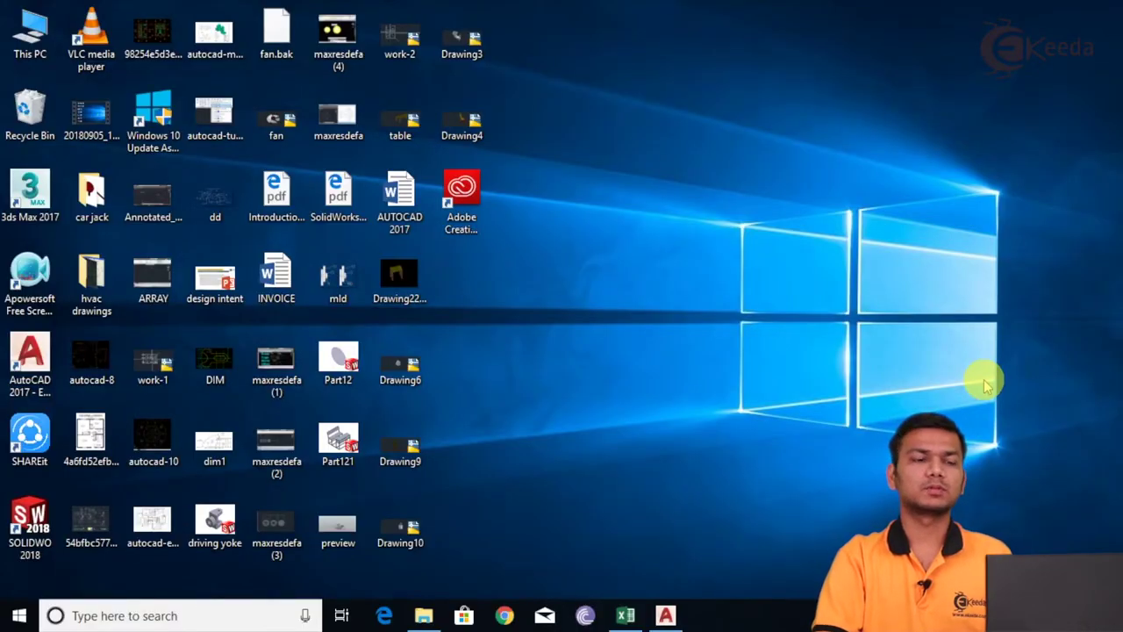
Step: Restore the AutoCAD 2017 window from the Windows taskbar
{"action": "left_click", "coordinate": [666, 615]}
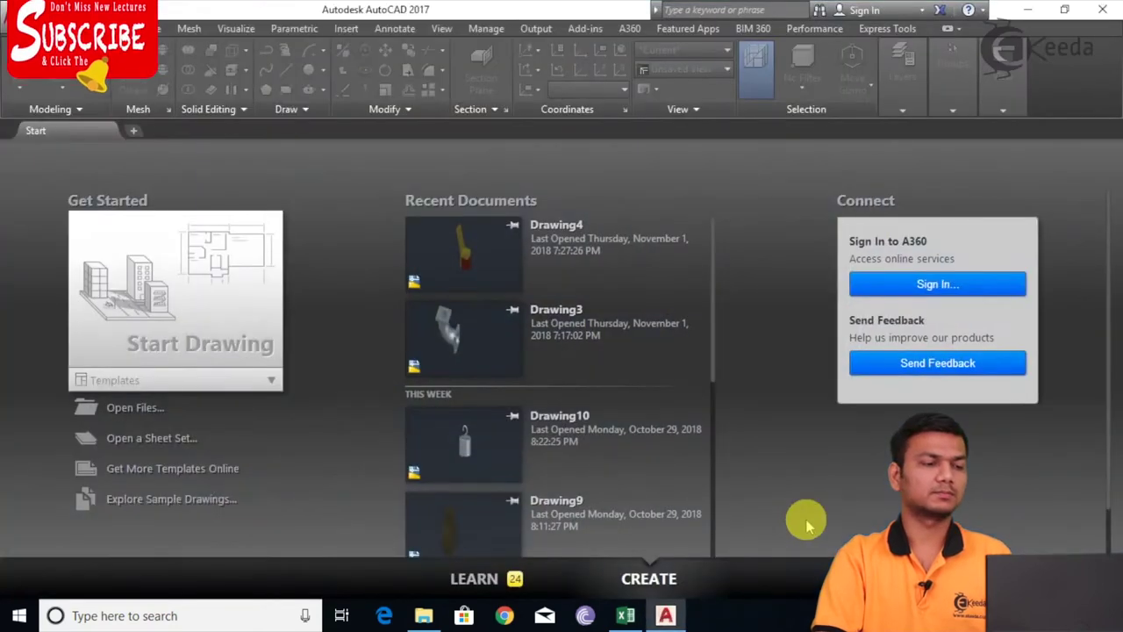
Step: Start a blank drawing and model a solid box from two base corners and a picked height
{"action": "left_click", "coordinate": [189, 275]}
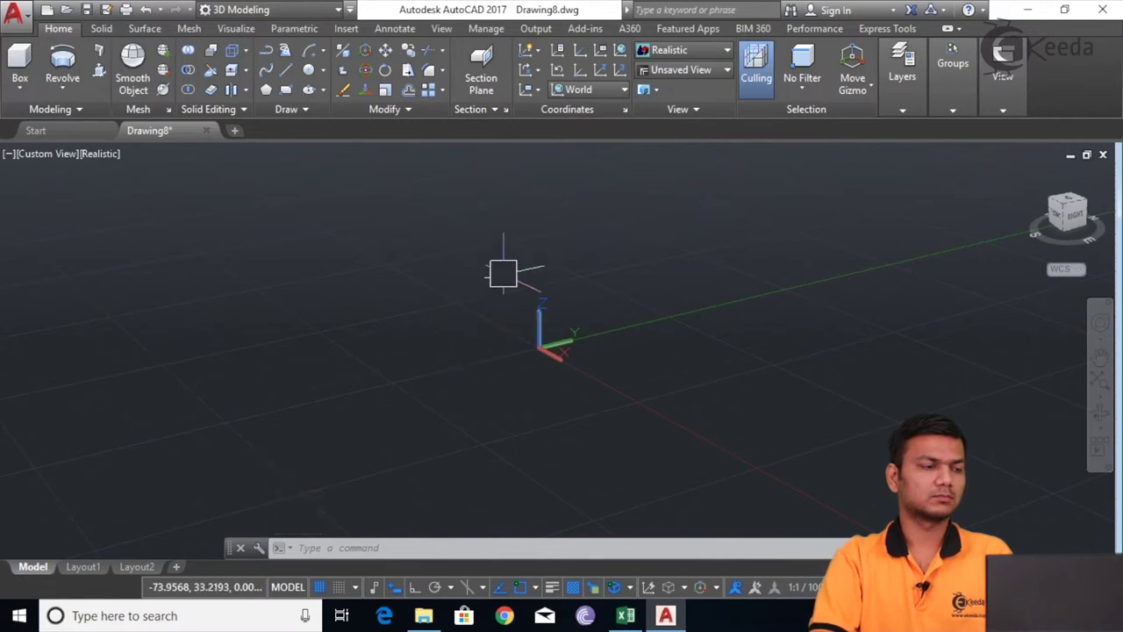
{"action": "left_click", "coordinate": [21, 62]}
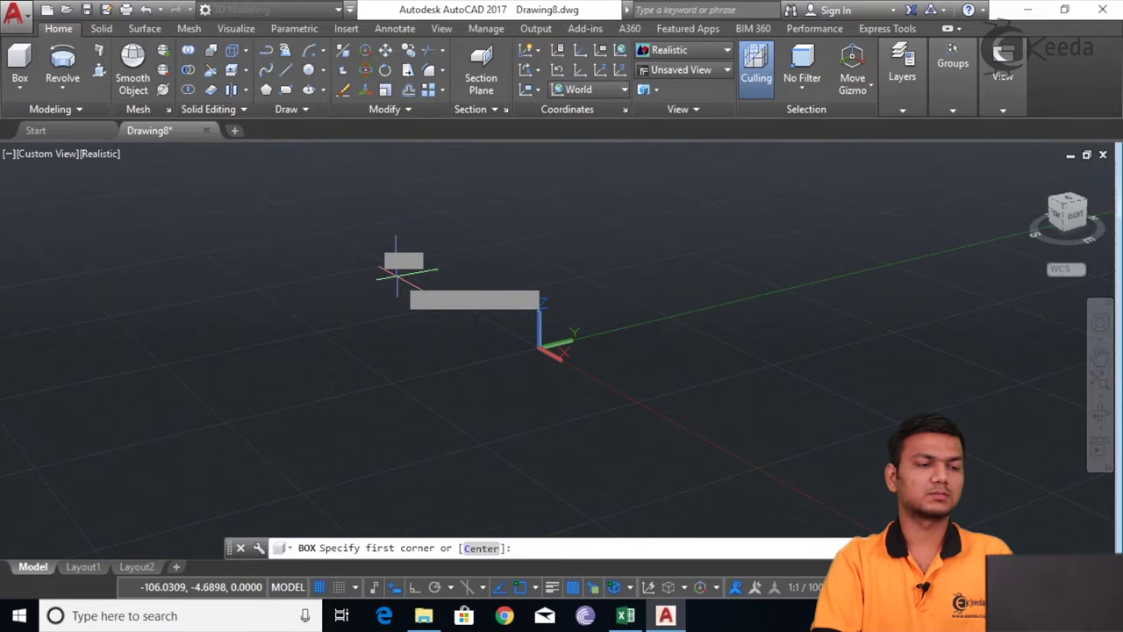
{"action": "left_click", "coordinate": [396, 274]}
{"action": "left_click", "coordinate": [797, 304]}
{"action": "middle_click_drag", "start_coordinate": [800, 305], "coordinate": [746, 384], "text": "shift"}
{"action": "middle_click_drag", "start_coordinate": [739, 263], "coordinate": [549, 456], "text": "shift"}
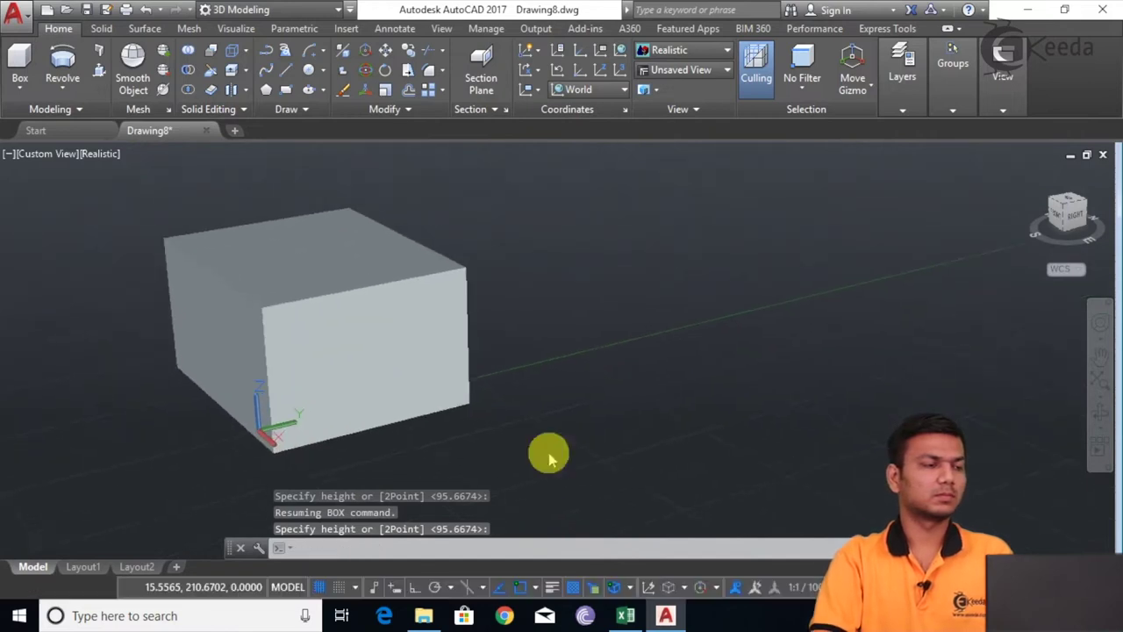
{"action": "left_click", "coordinate": [548, 457]}
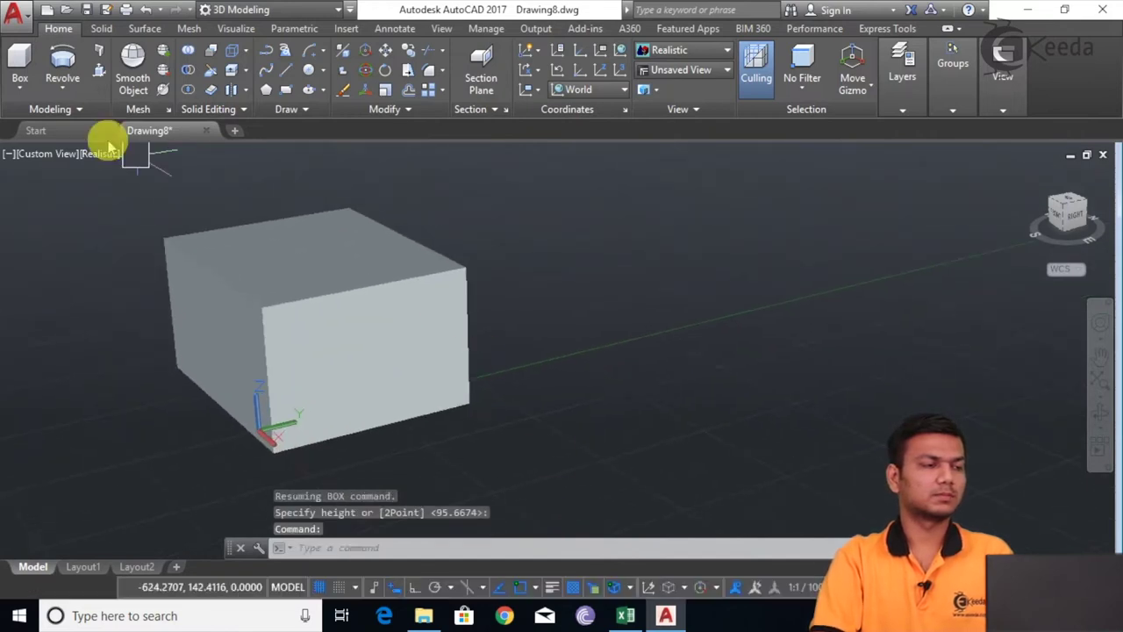
Step: Add a solid sphere beside the box by picking its centre and radius
{"action": "left_click", "coordinate": [21, 88]}
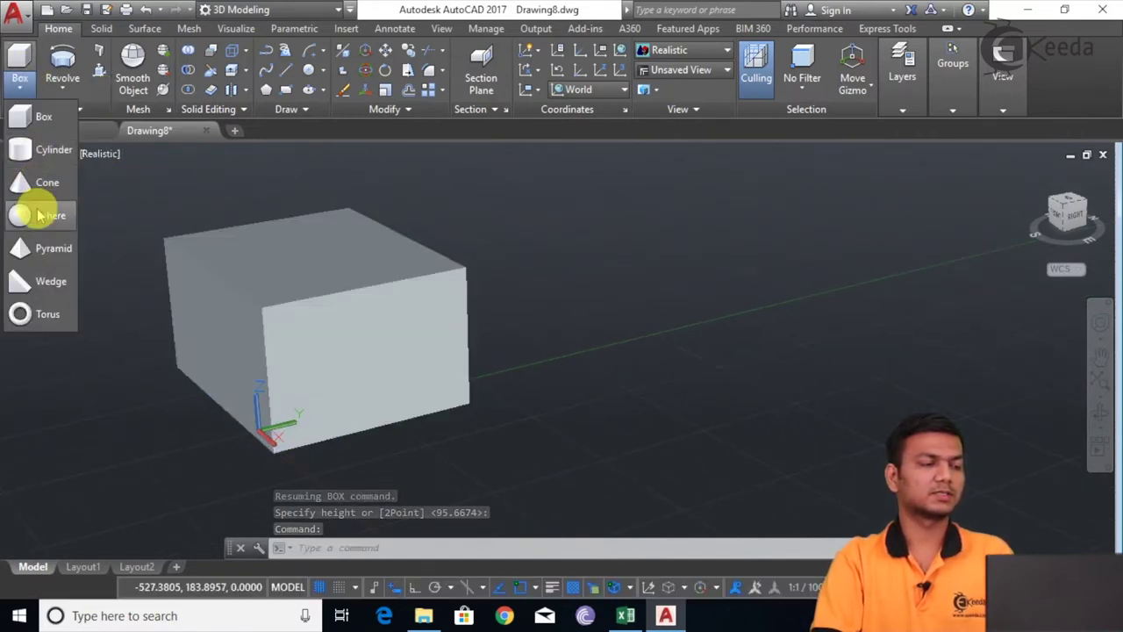
{"action": "left_click", "coordinate": [39, 215]}
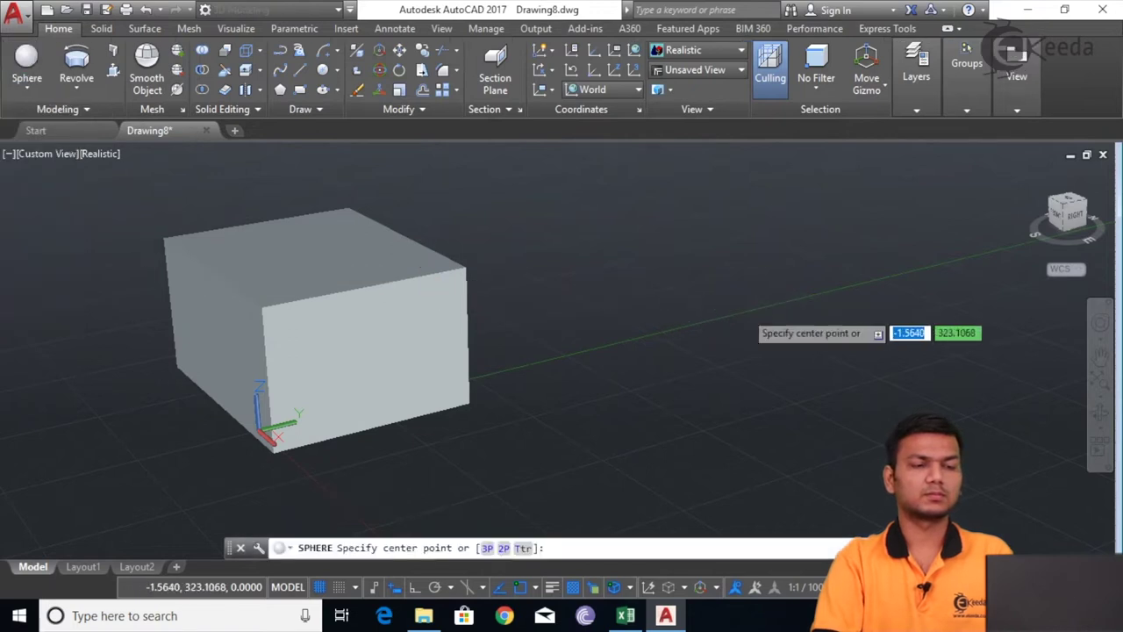
{"action": "left_click", "coordinate": [721, 291]}
{"action": "left_click", "coordinate": [757, 249]}
{"action": "scroll", "coordinate": [553, 336], "scroll_direction": "down", "scroll_amount": 1}
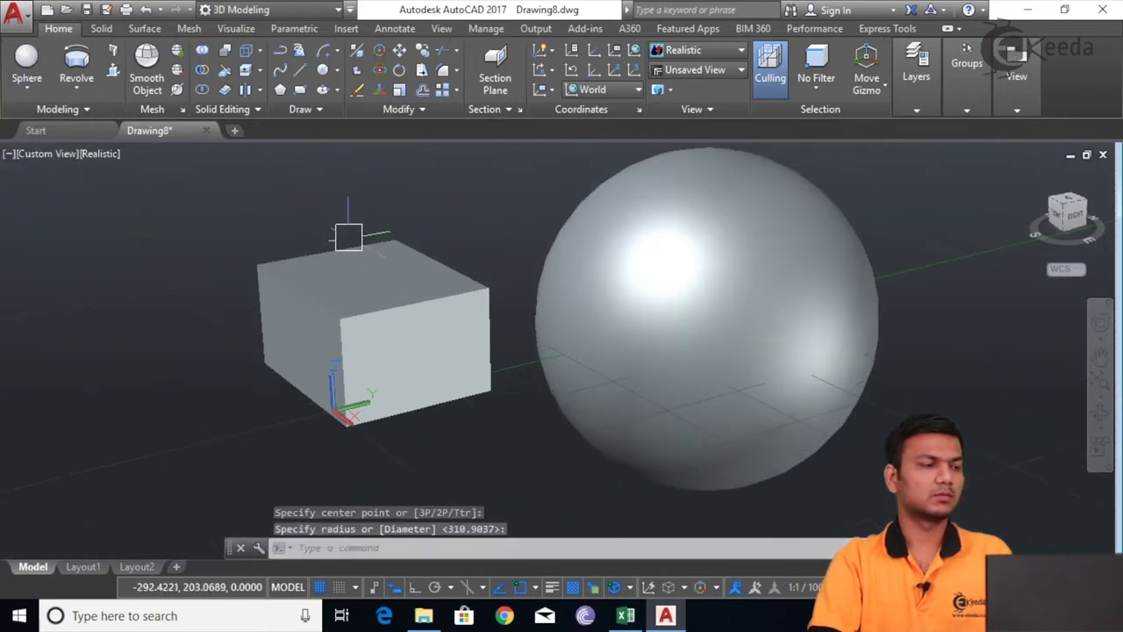
Step: Add a pyramid with a picked base centre and radius and the default height
{"action": "left_click", "coordinate": [25, 91]}
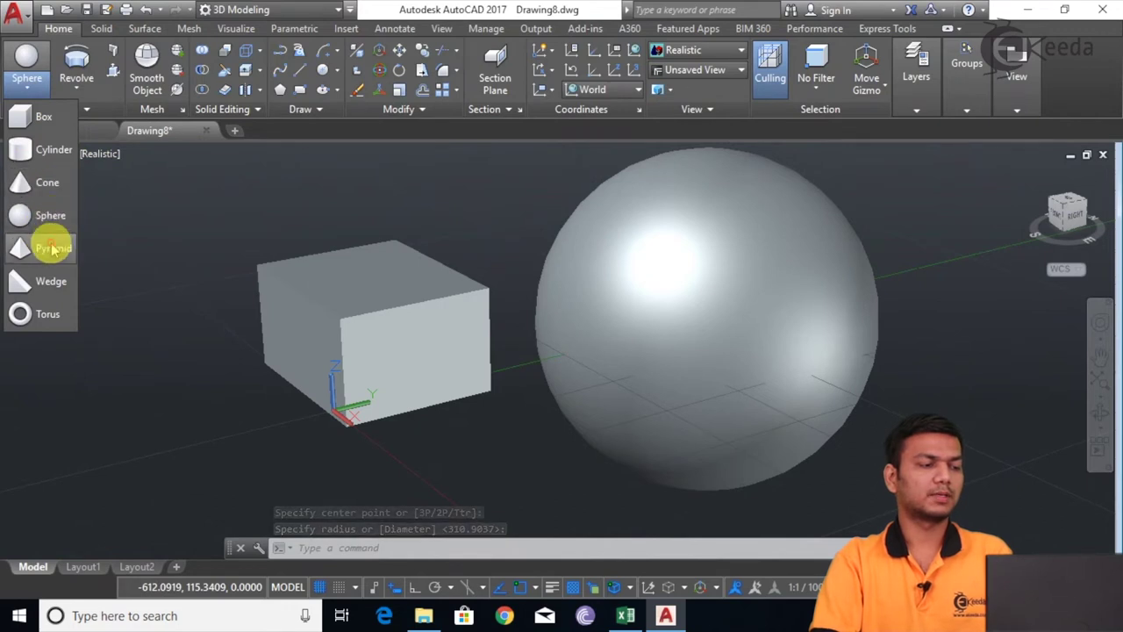
{"action": "left_click", "coordinate": [53, 250]}
{"action": "middle_click_drag", "start_coordinate": [349, 320], "coordinate": [601, 395]}
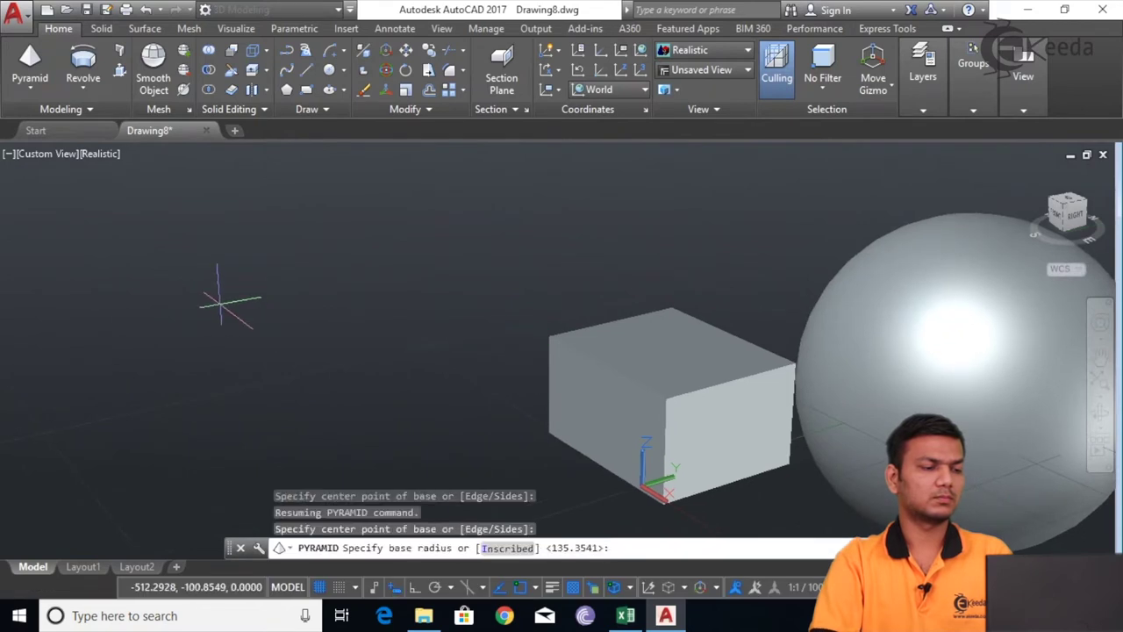
{"action": "left_click", "coordinate": [228, 303]}
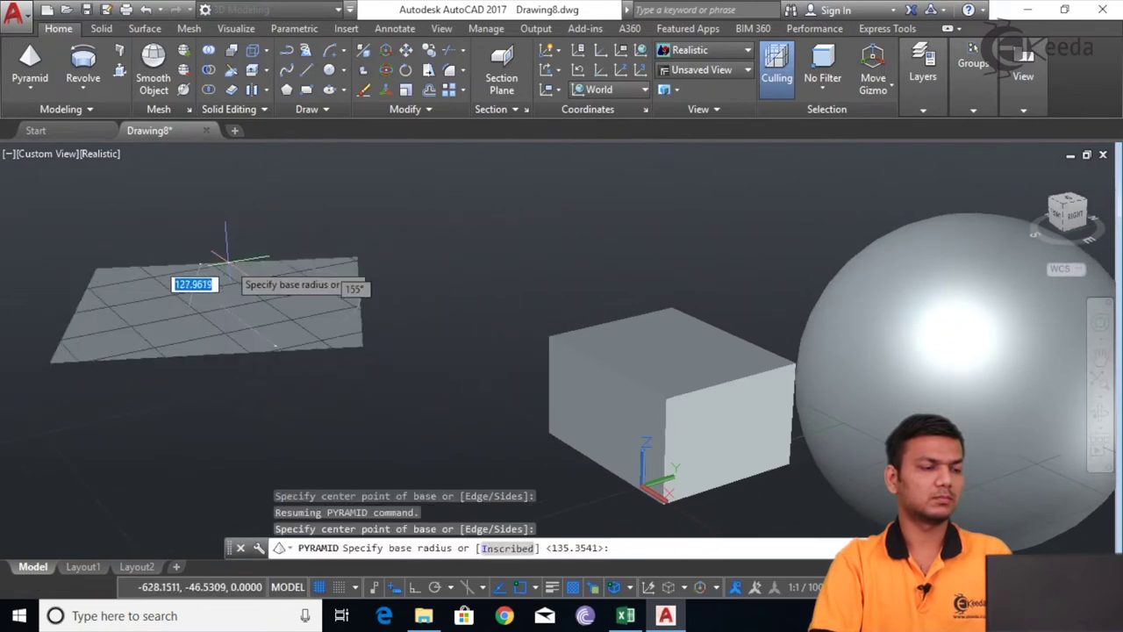
{"action": "left_click", "coordinate": [226, 260]}
{"action": "middle_click_drag", "start_coordinate": [213, 171], "coordinate": [181, 155]}
{"action": "key", "text": "Return"}
{"action": "scroll", "coordinate": [579, 351], "scroll_direction": "down", "scroll_amount": 2}
{"action": "middle_click_drag", "start_coordinate": [513, 299], "coordinate": [360, 258]}
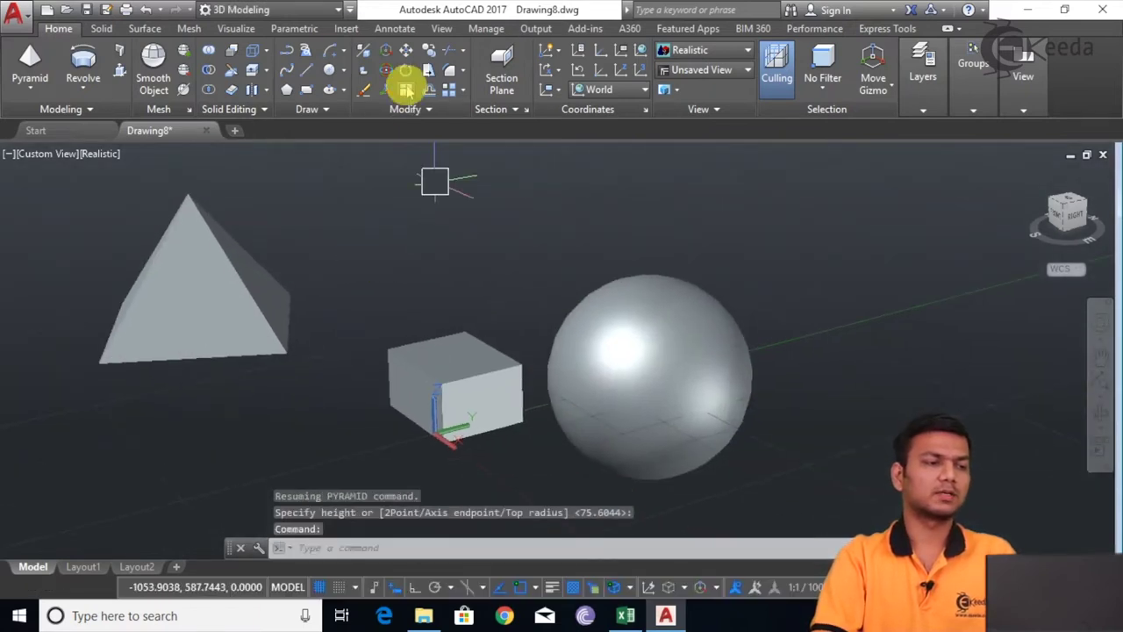
{"action": "left_click", "coordinate": [250, 30]}
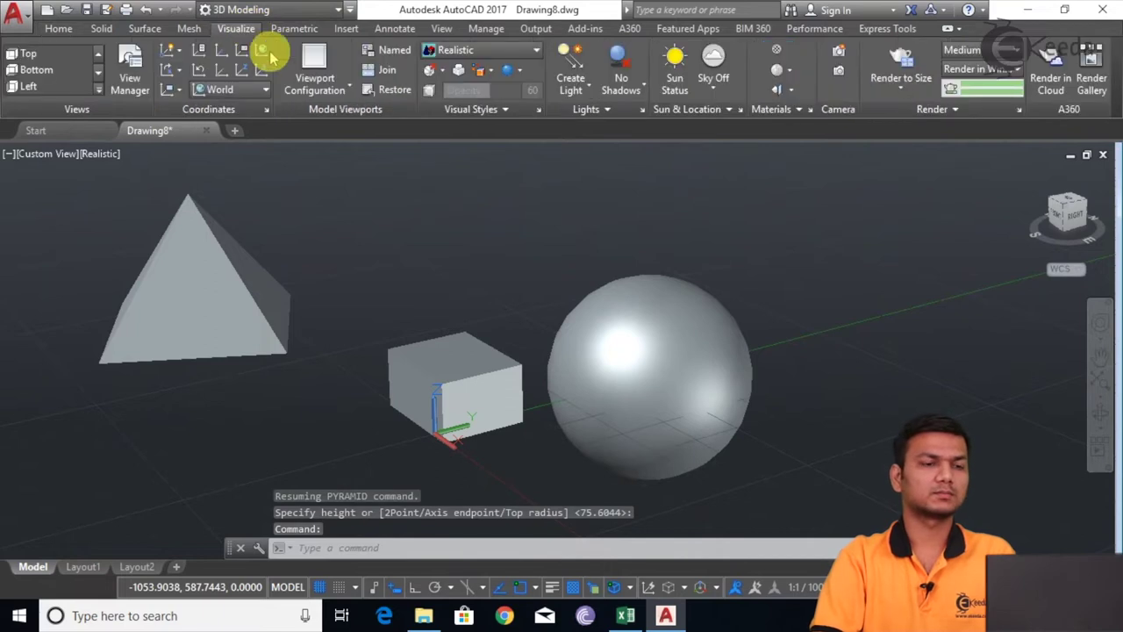
Step: Add Velvet - Red from the Autodesk Library to the drawing's materials
{"action": "left_click", "coordinate": [779, 52]}
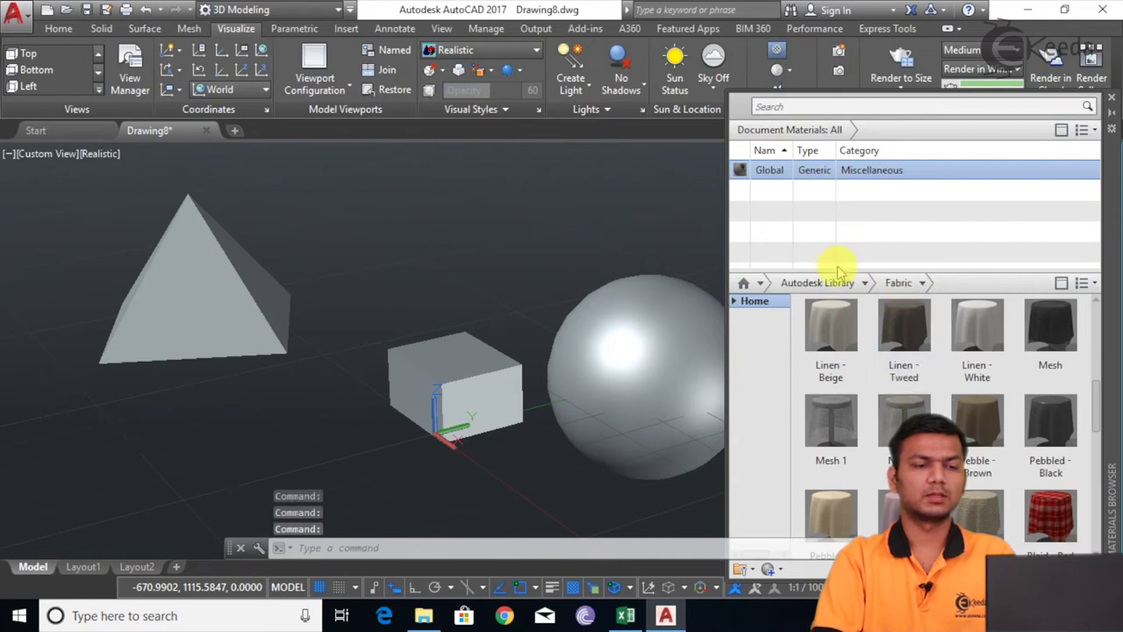
{"action": "middle_click_drag", "start_coordinate": [659, 274], "coordinate": [539, 263]}
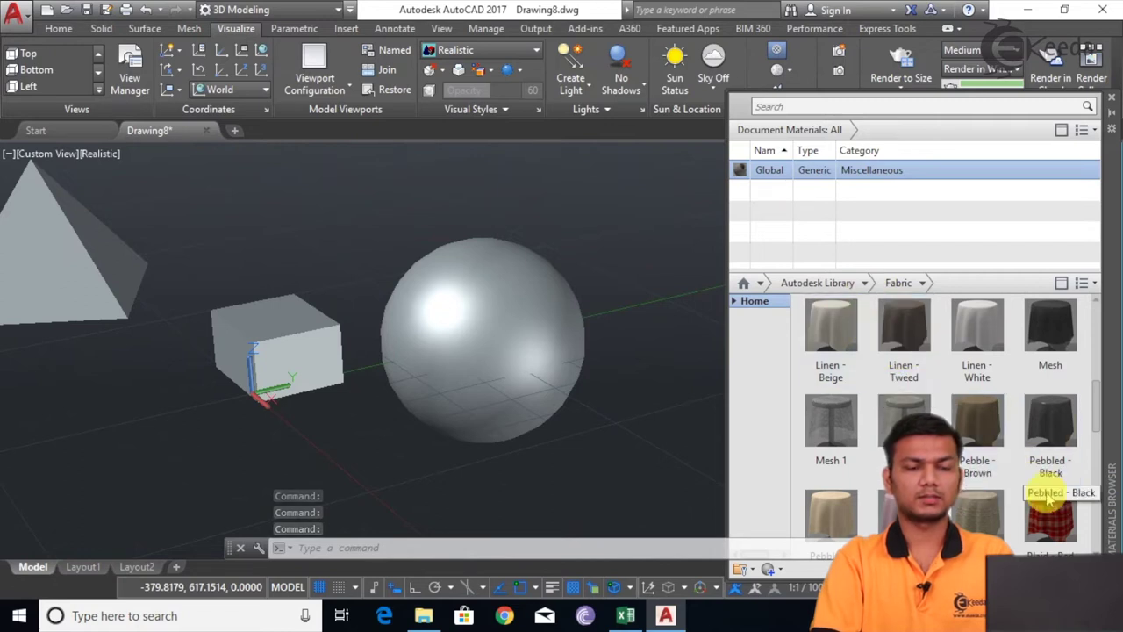
{"action": "scroll", "coordinate": [1042, 495], "scroll_direction": "down", "scroll_amount": 8}
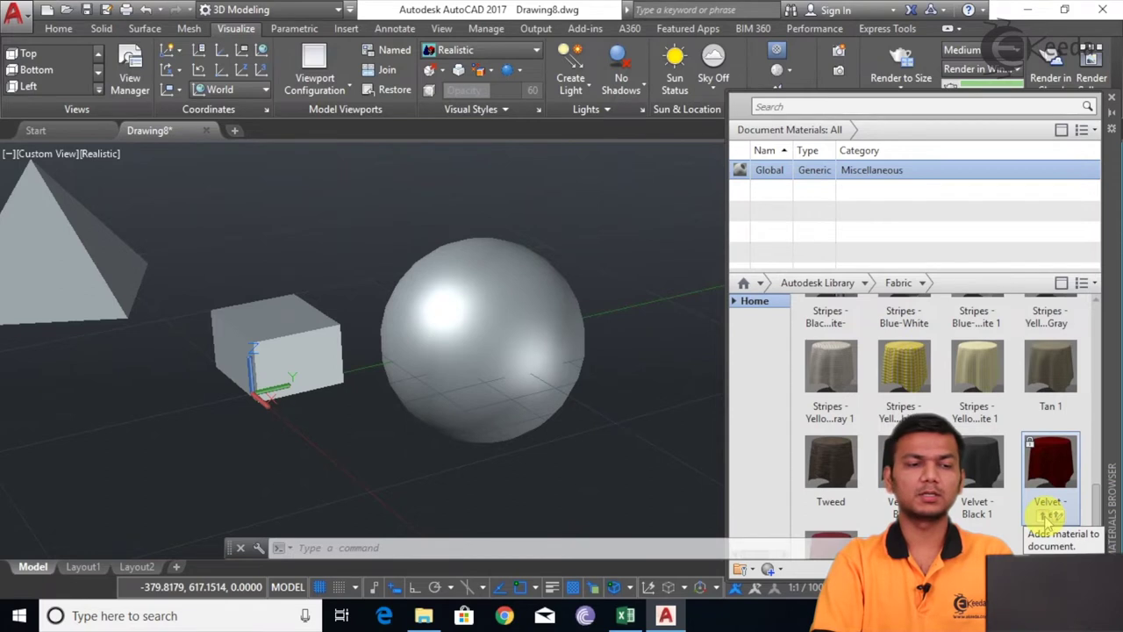
{"action": "left_click", "coordinate": [1046, 523]}
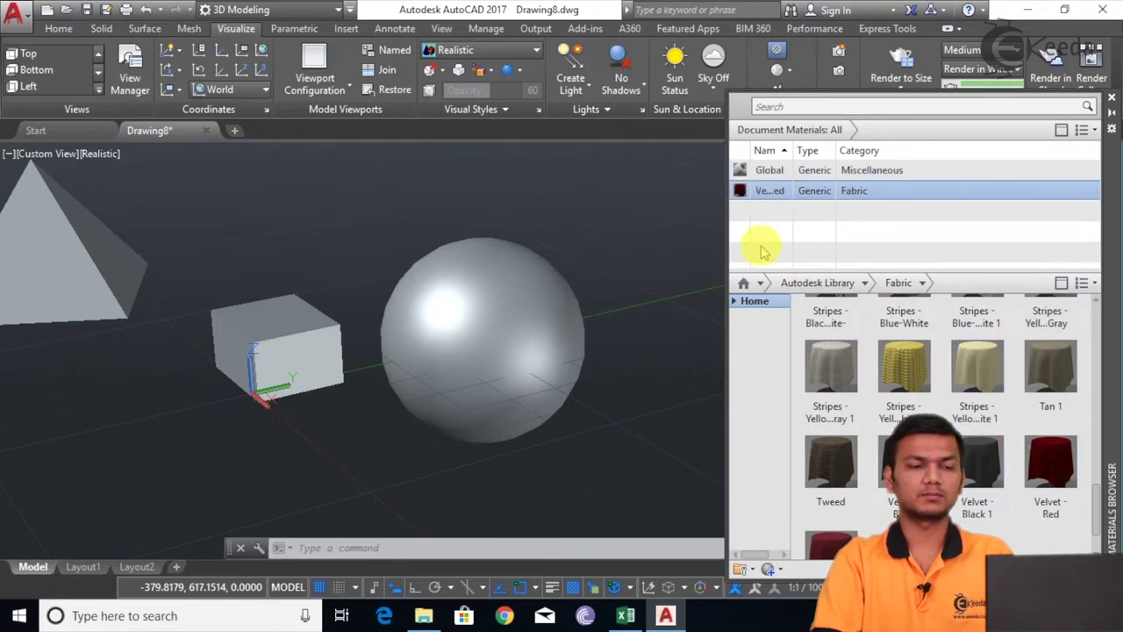
{"action": "scroll", "coordinate": [846, 298], "scroll_direction": "up", "scroll_amount": 1}
Step: Browse the Flooring category for the light-brown carpet material
{"action": "left_click", "coordinate": [864, 282]}
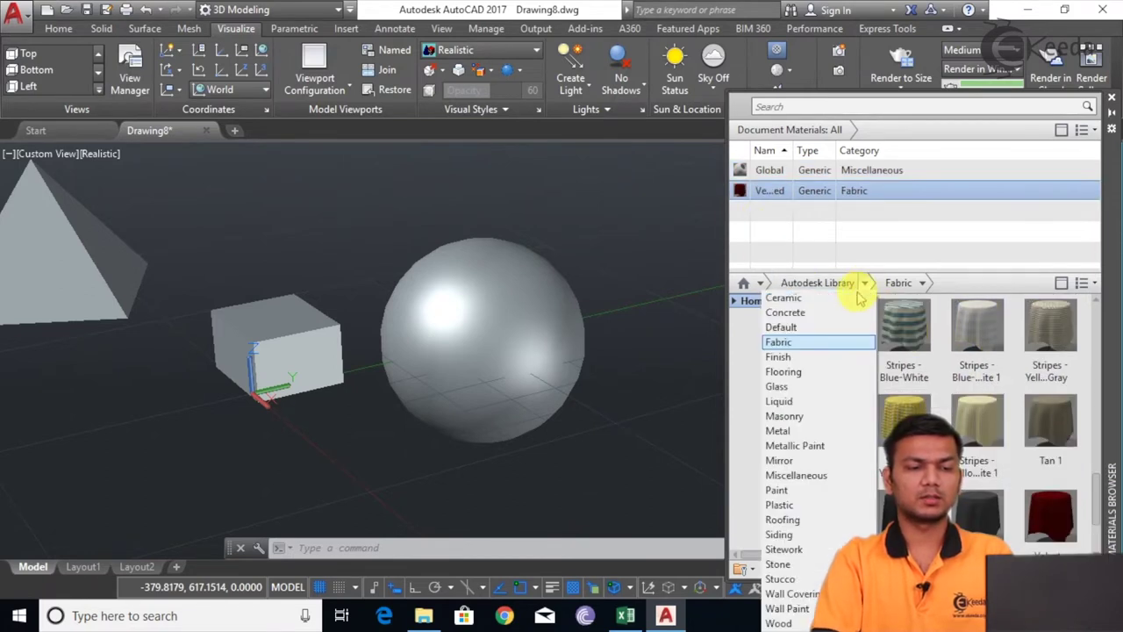
{"action": "left_click", "coordinate": [811, 372]}
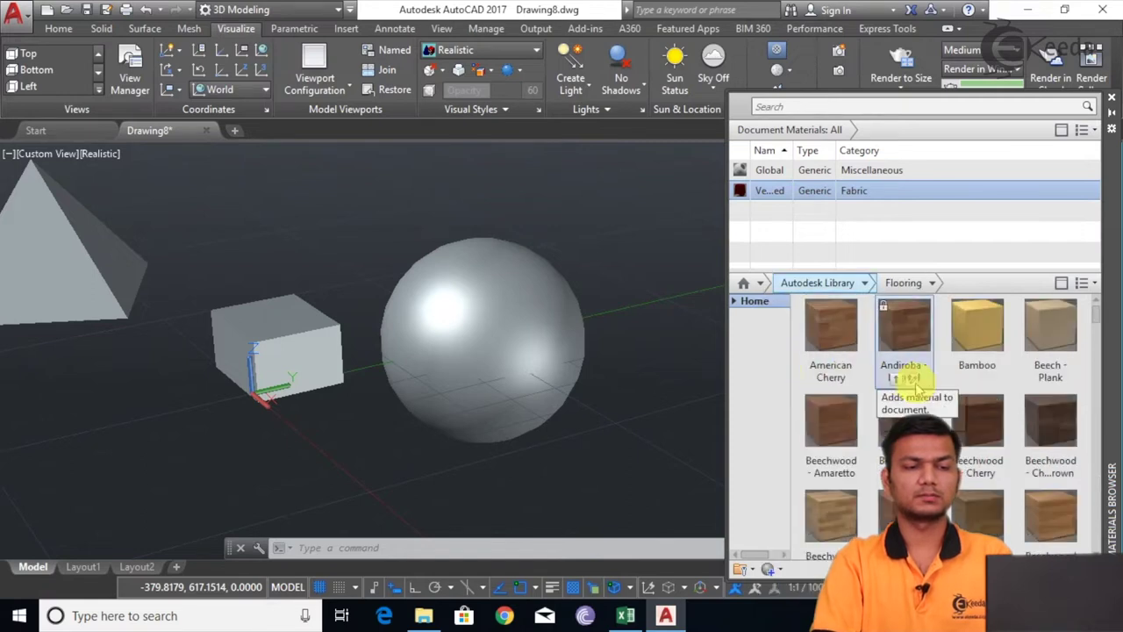
{"action": "scroll", "coordinate": [1005, 406], "scroll_direction": "down", "scroll_amount": 5}
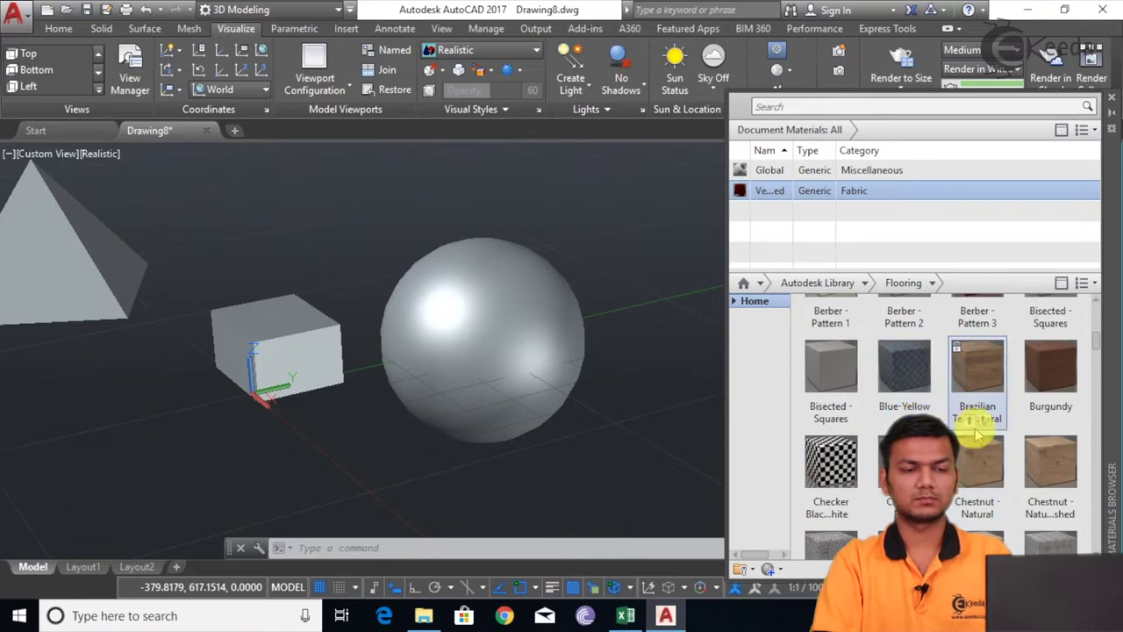
{"action": "scroll", "coordinate": [976, 429], "scroll_direction": "down", "scroll_amount": 5}
{"action": "scroll", "coordinate": [977, 430], "scroll_direction": "down", "scroll_amount": 8}
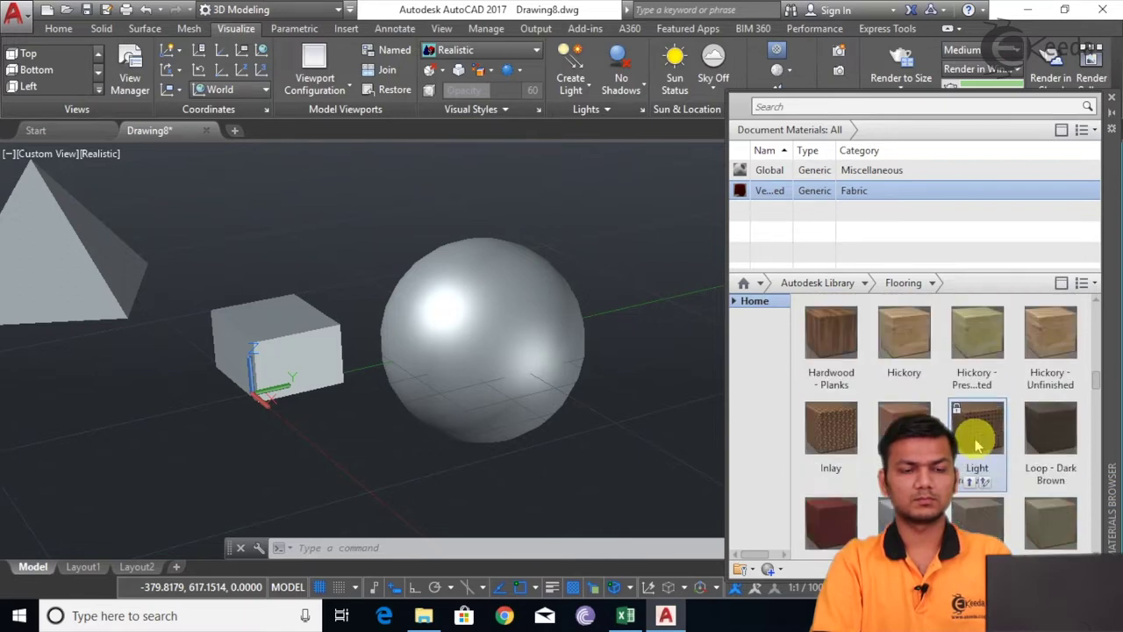
{"action": "scroll", "coordinate": [972, 451], "scroll_direction": "up", "scroll_amount": 5}
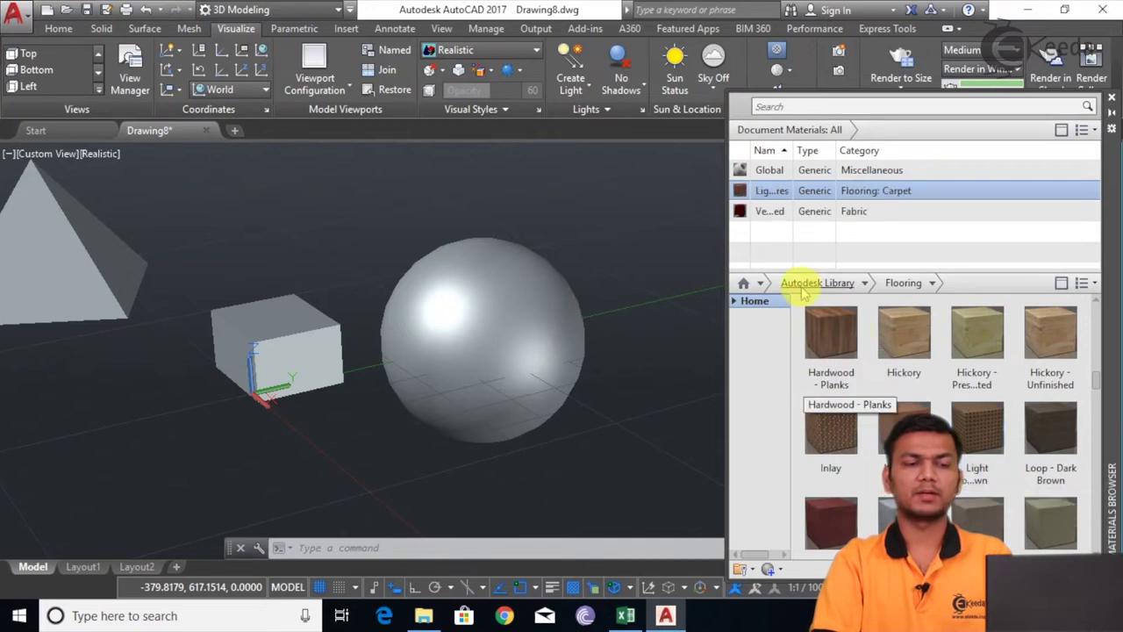
{"action": "scroll", "coordinate": [825, 351], "scroll_direction": "up", "scroll_amount": 2}
Step: Add the Stone materials Exposed Aggregate and Small Rectangular Stones - Gray to the drawing
{"action": "left_click", "coordinate": [864, 283]}
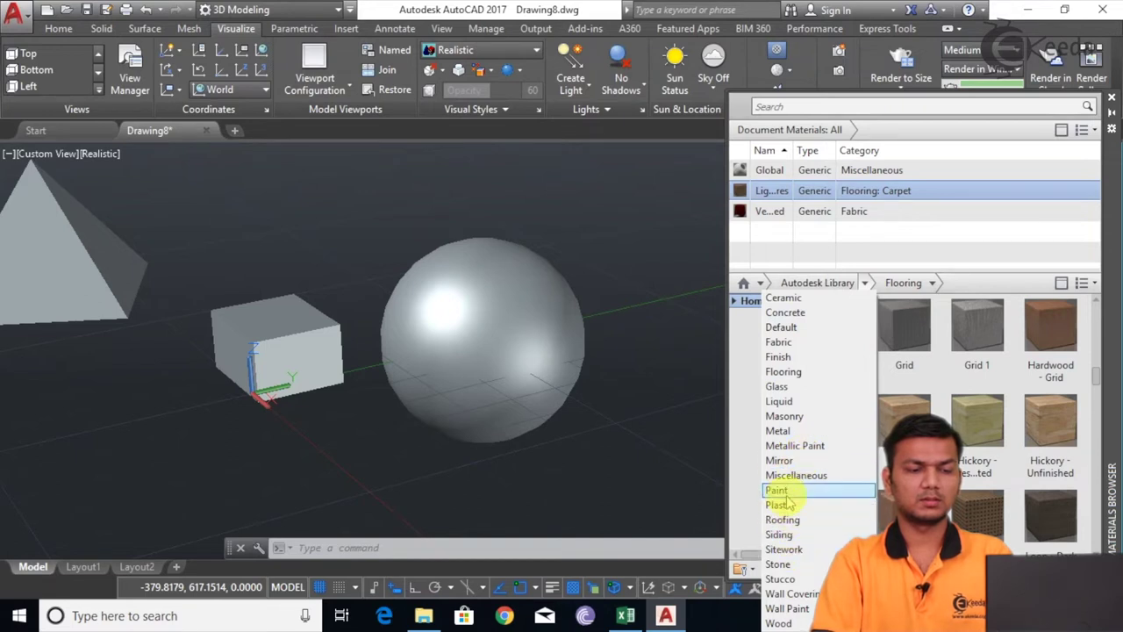
{"action": "left_click", "coordinate": [786, 565]}
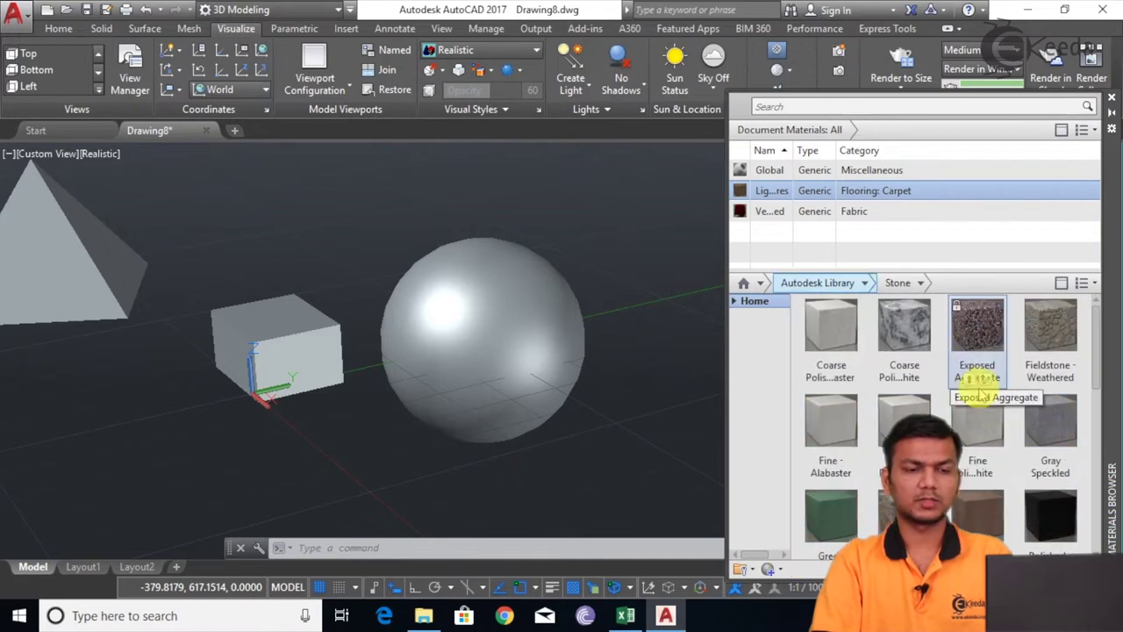
{"action": "left_click", "coordinate": [974, 386]}
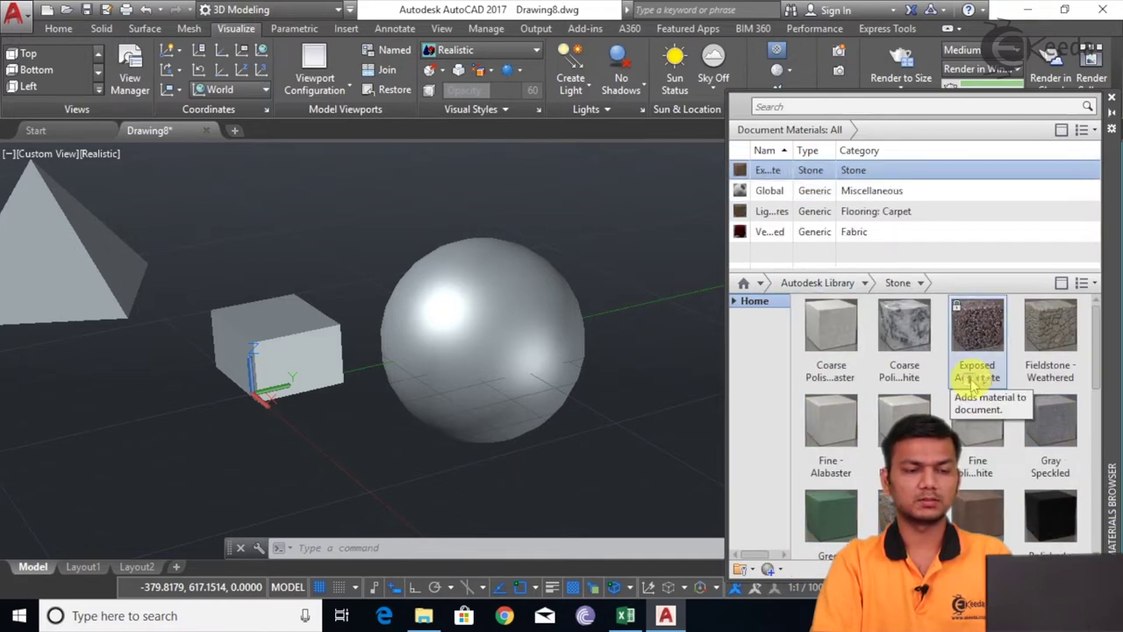
{"action": "scroll", "coordinate": [973, 386], "scroll_direction": "down", "scroll_amount": 10}
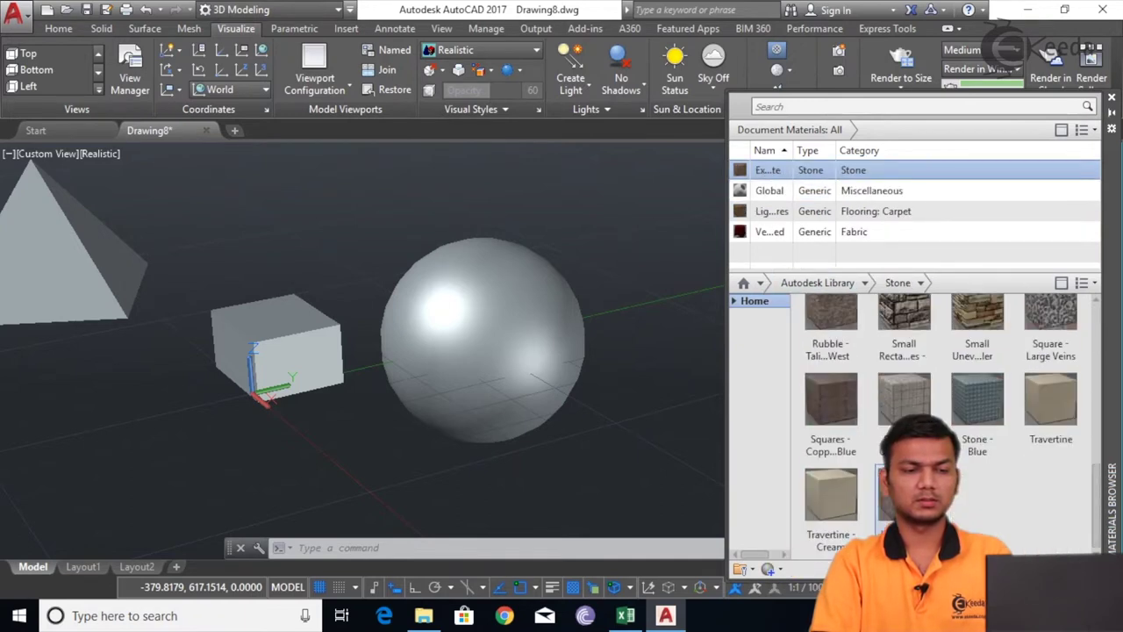
{"action": "scroll", "coordinate": [904, 375], "scroll_direction": "up", "scroll_amount": 1}
{"action": "left_click", "coordinate": [901, 379]}
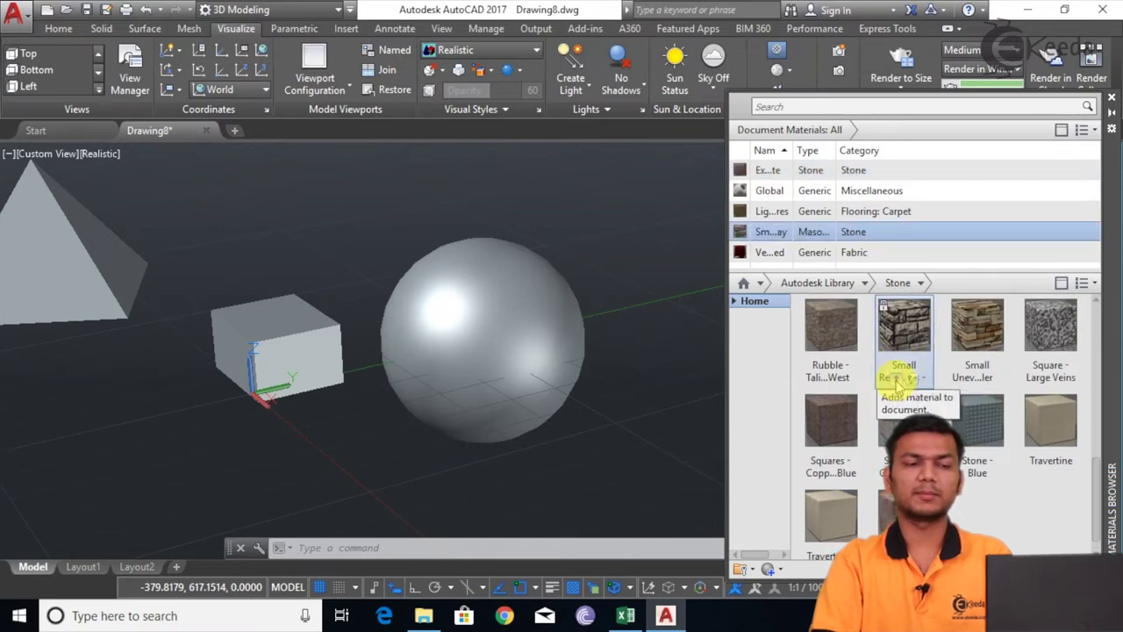
Step: Apply the Velvet - Red material to the sphere
{"action": "left_click_drag", "start_coordinate": [777, 230], "coordinate": [348, 298]}
{"action": "scroll", "coordinate": [481, 298], "scroll_direction": "up", "scroll_amount": 2}
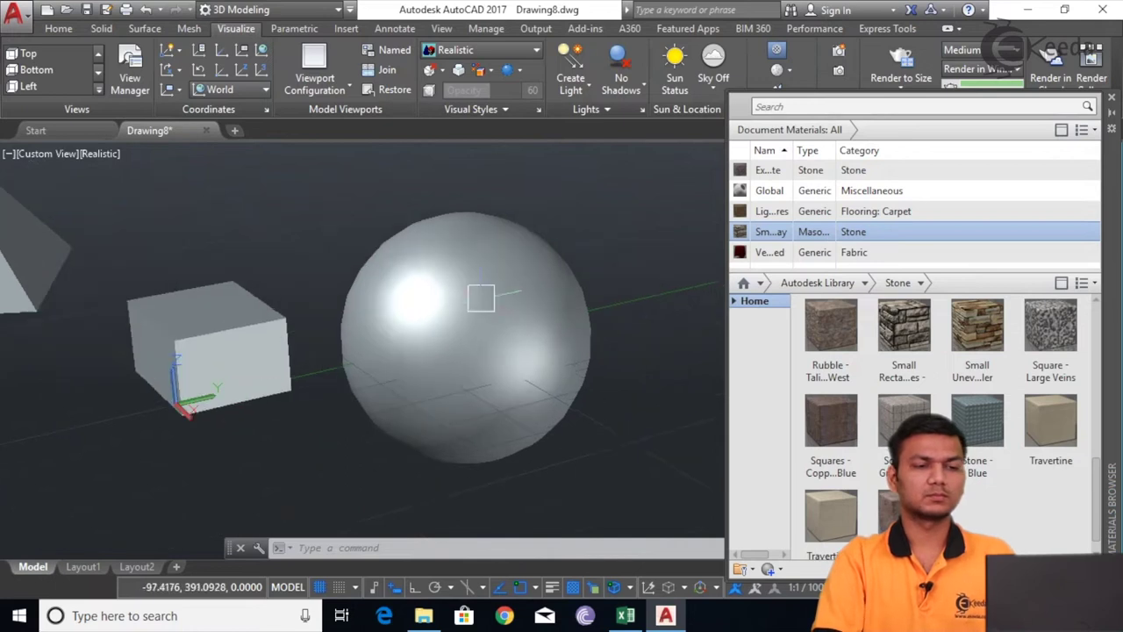
{"action": "left_click", "coordinate": [741, 252]}
{"action": "left_click_drag", "start_coordinate": [741, 252], "coordinate": [519, 299]}
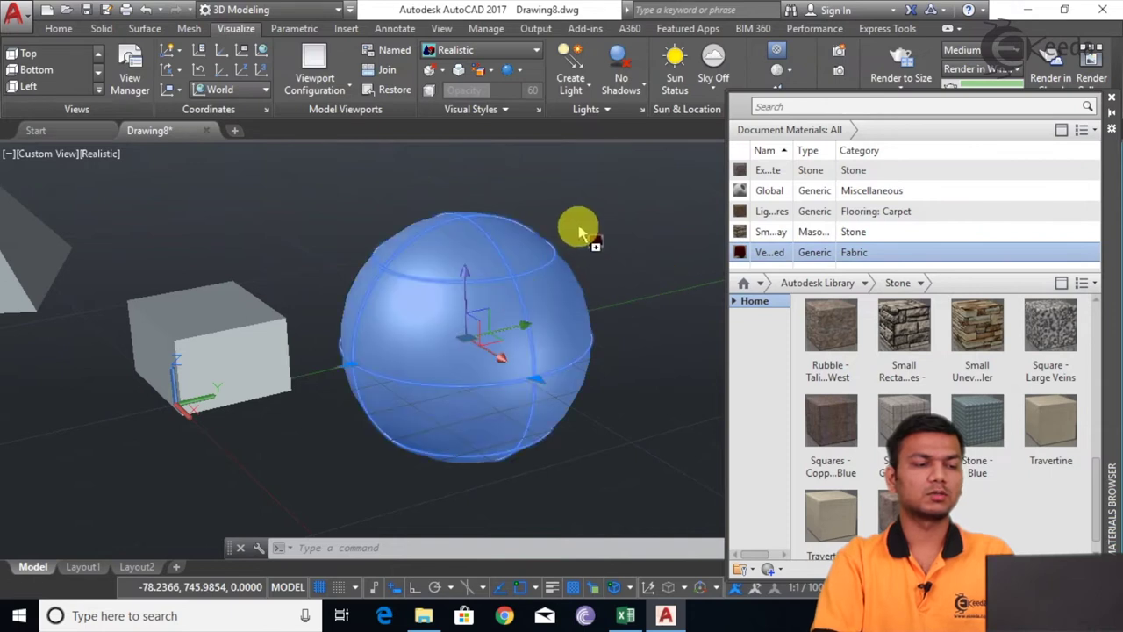
Step: Zoom and pan to bring the plain grey box into close view and select it
{"action": "middle_click_drag", "start_coordinate": [511, 253], "coordinate": [457, 289], "text": "shift"}
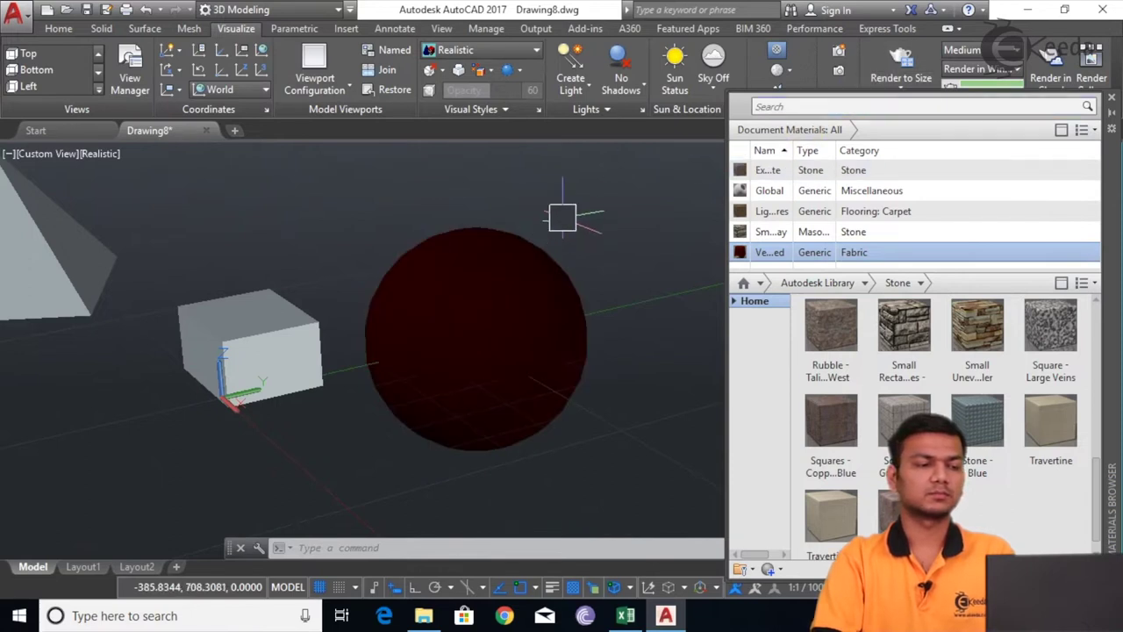
{"action": "scroll", "coordinate": [328, 310], "scroll_direction": "up", "scroll_amount": 3}
{"action": "middle_click_drag", "start_coordinate": [339, 319], "coordinate": [476, 296]}
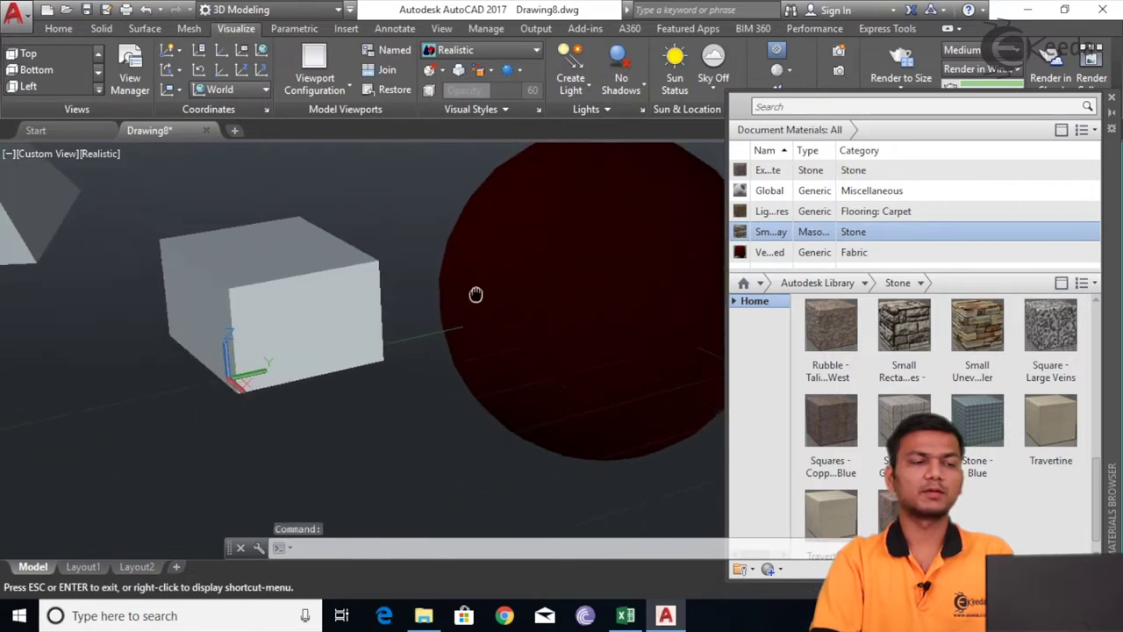
{"action": "left_click", "coordinate": [363, 263]}
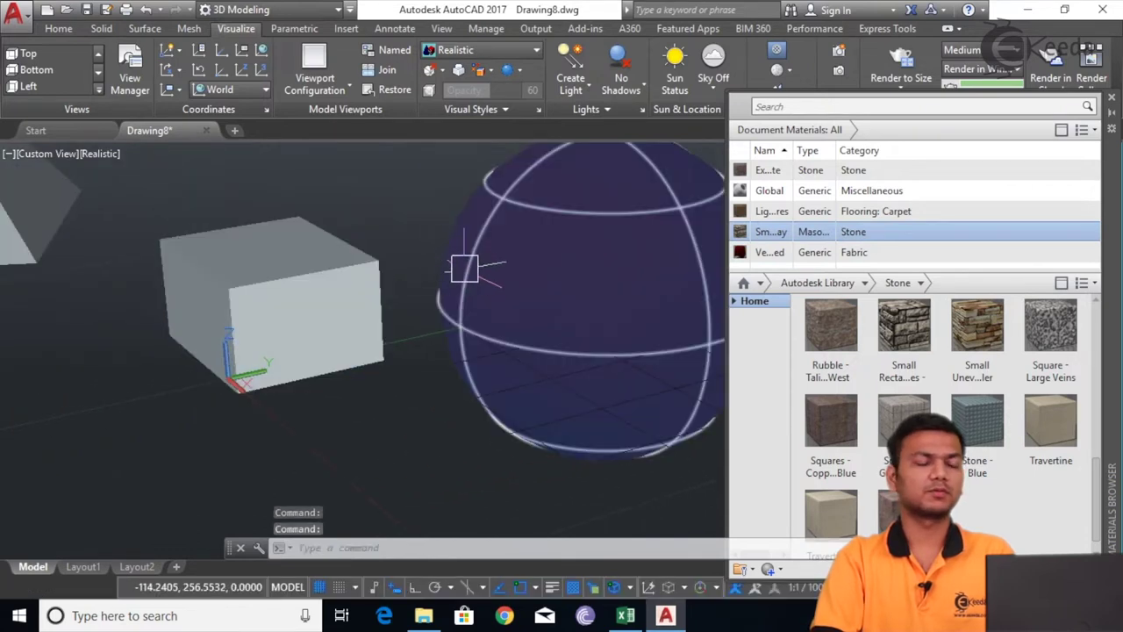
{"action": "scroll", "coordinate": [386, 202], "scroll_direction": "up", "scroll_amount": 1}
{"action": "scroll", "coordinate": [391, 215], "scroll_direction": "down", "scroll_amount": 1}
{"action": "middle_click_drag", "start_coordinate": [391, 221], "coordinate": [433, 295]}
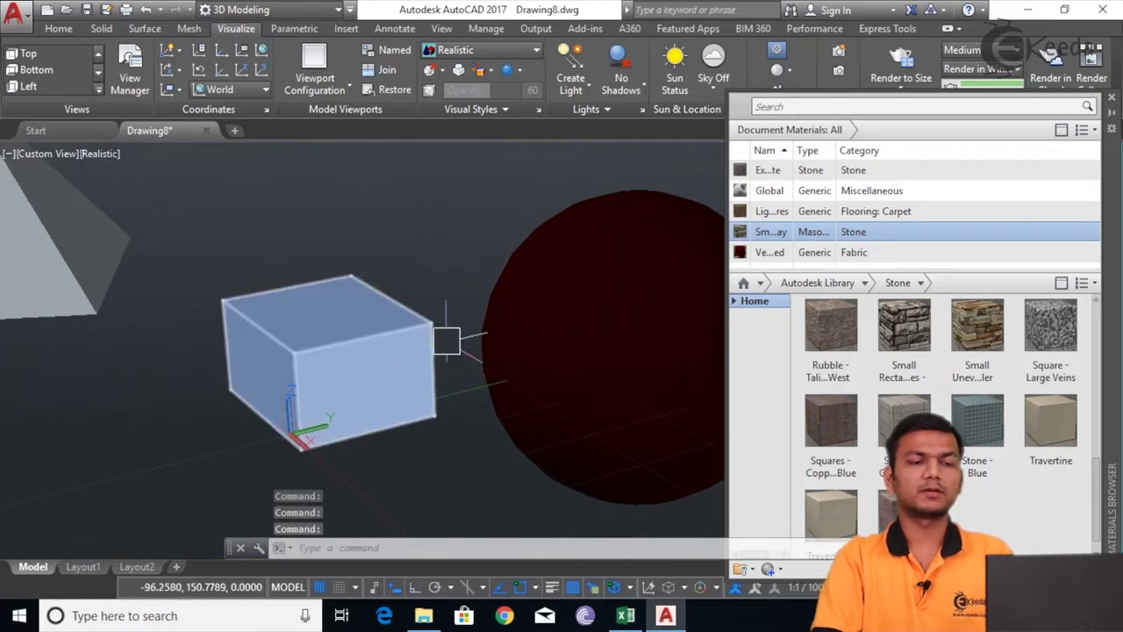
Step: Assign the Small Rectangular Stones - Gray masonry to the box's front face
{"action": "left_click", "coordinate": [694, 236]}
{"action": "left_click", "coordinate": [739, 231]}
{"action": "key", "text": "Escape"}
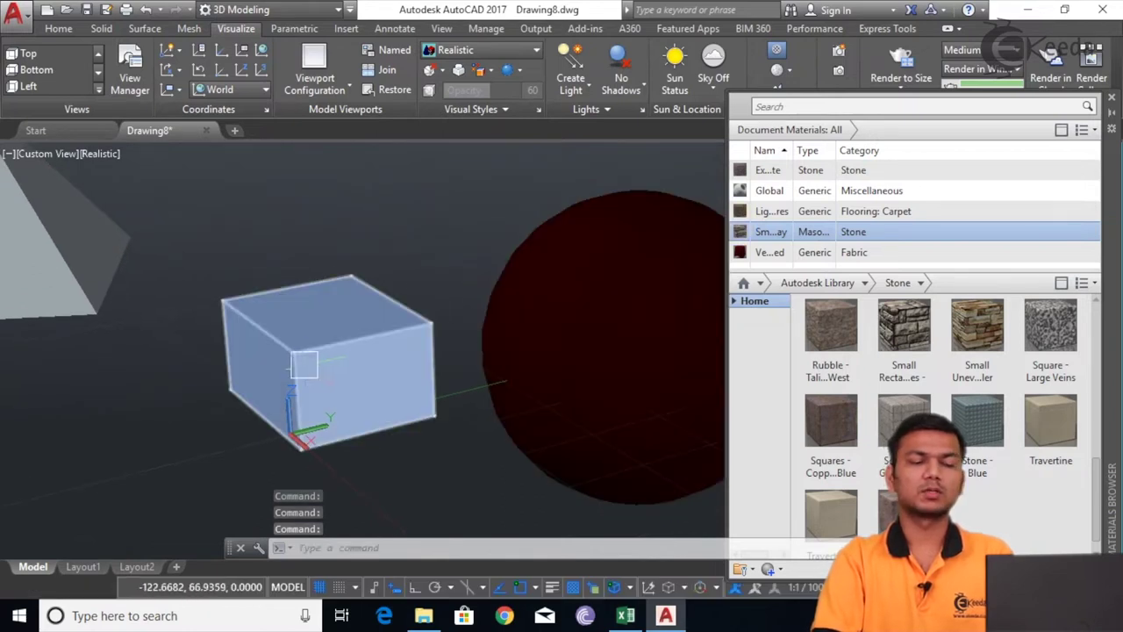
{"action": "middle_click_drag", "start_coordinate": [365, 275], "coordinate": [373, 263], "text": "shift"}
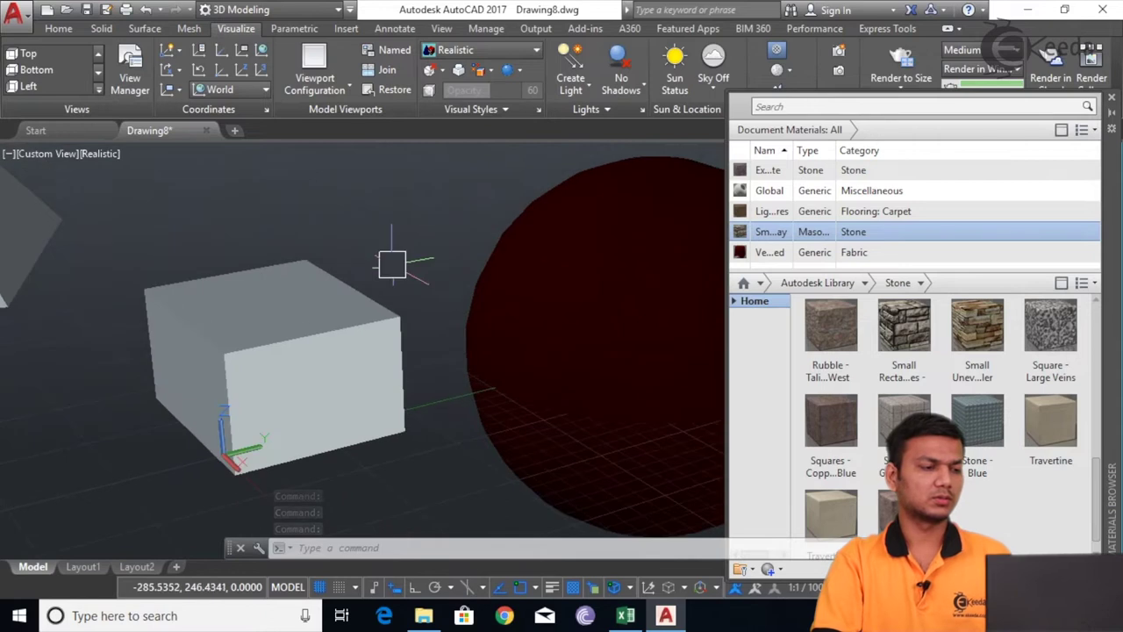
{"action": "left_click", "coordinate": [318, 405]}
{"action": "left_click", "coordinate": [741, 240]}
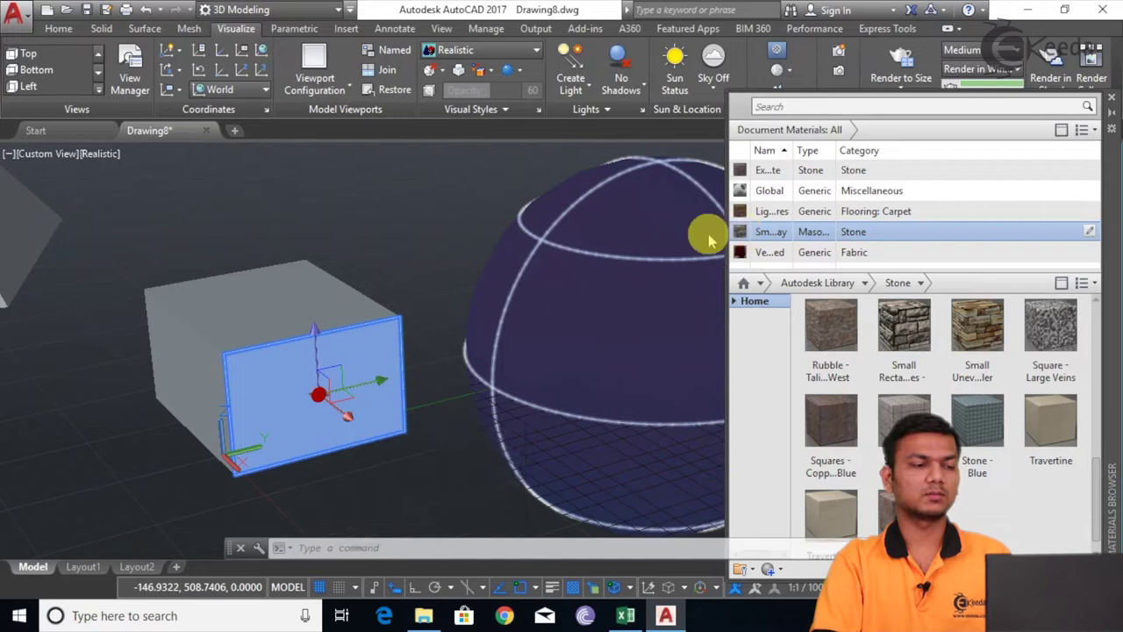
{"action": "left_click", "coordinate": [438, 211]}
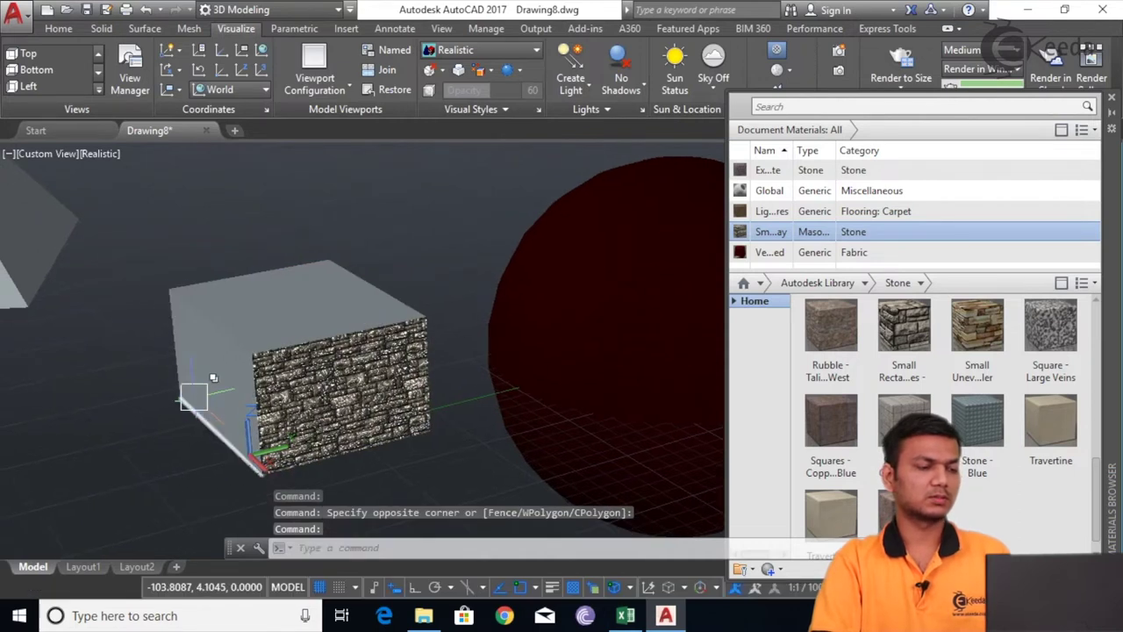
Step: Assign the Exposed Aggregate stone to the box's top face
{"action": "middle_click_drag", "start_coordinate": [191, 394], "coordinate": [268, 290], "text": "shift"}
{"action": "scroll", "coordinate": [276, 276], "scroll_direction": "up", "scroll_amount": 3}
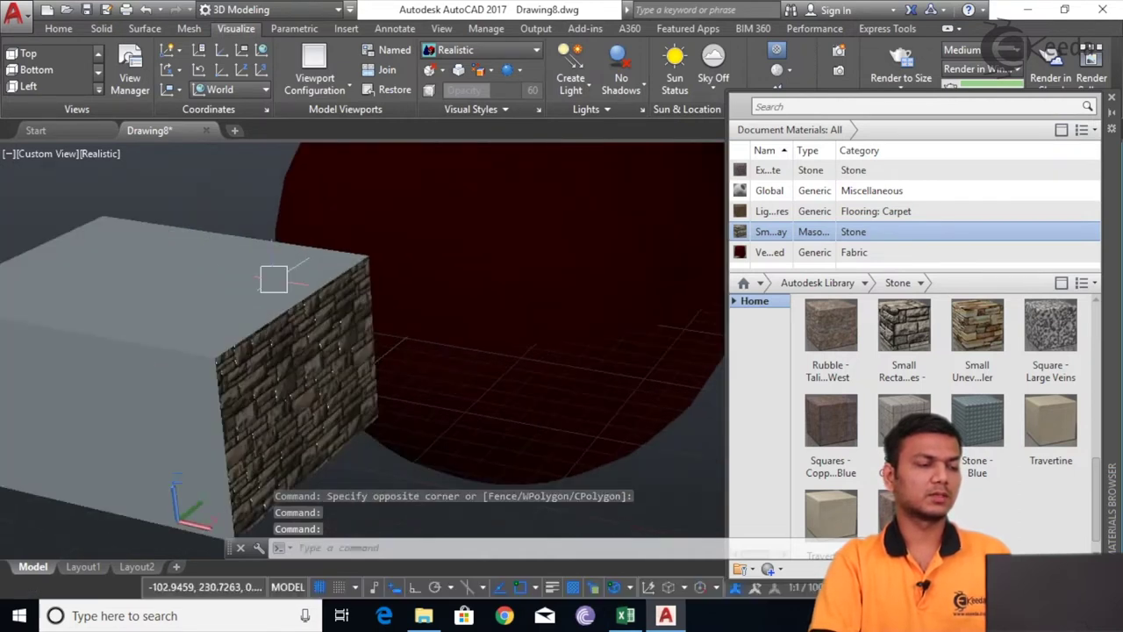
{"action": "left_click", "coordinate": [201, 283]}
{"action": "left_click", "coordinate": [196, 284], "text": "ctrl"}
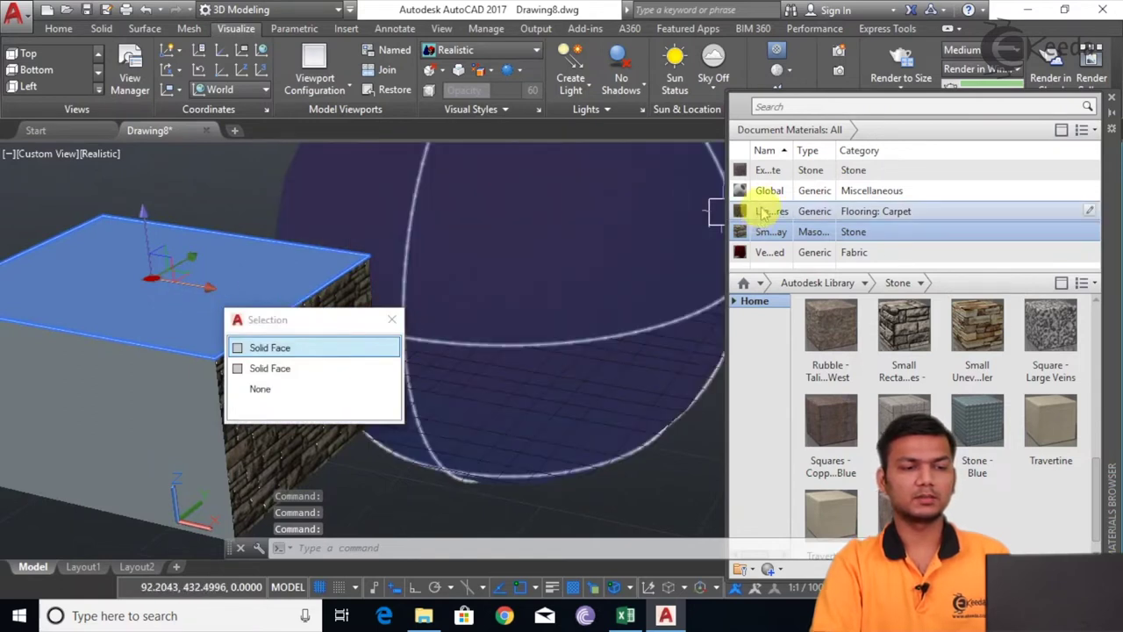
{"action": "left_click", "coordinate": [741, 175]}
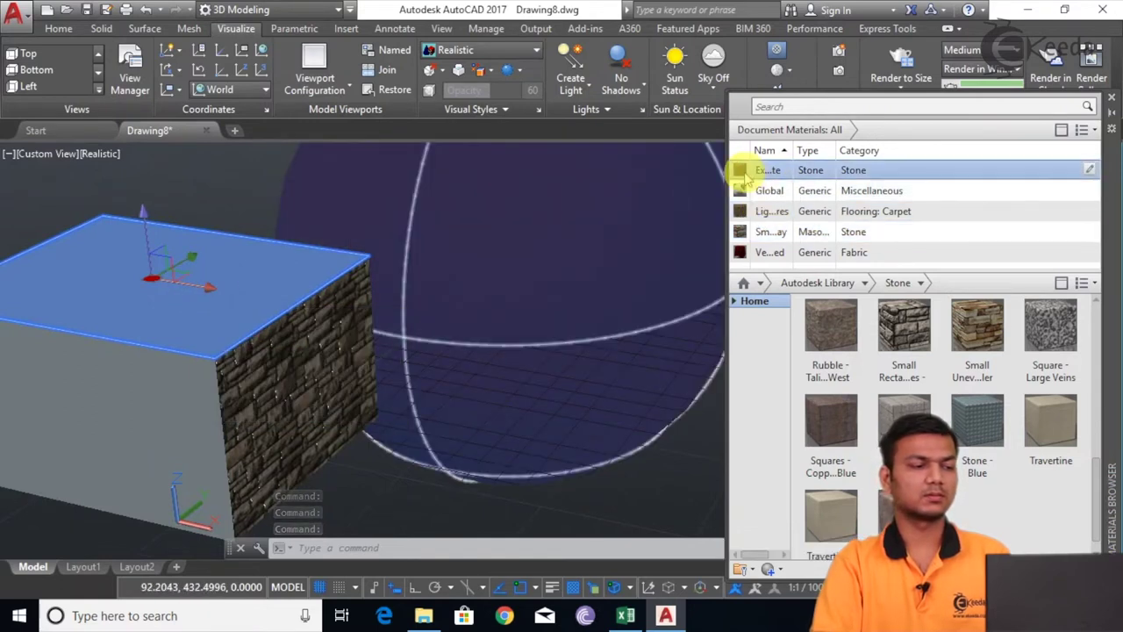
{"action": "key", "text": "Escape"}
{"action": "left_click", "coordinate": [369, 483]}
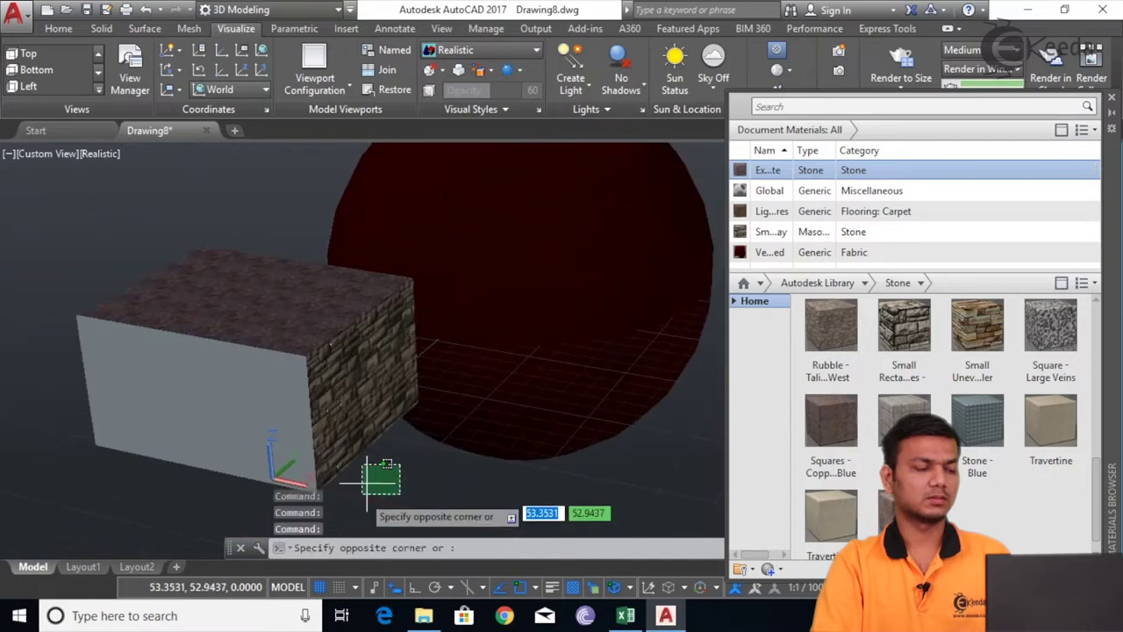
Step: Apply Exposed Aggregate to the box's left and right side faces
{"action": "middle_click_drag", "start_coordinate": [458, 490], "coordinate": [650, 487]}
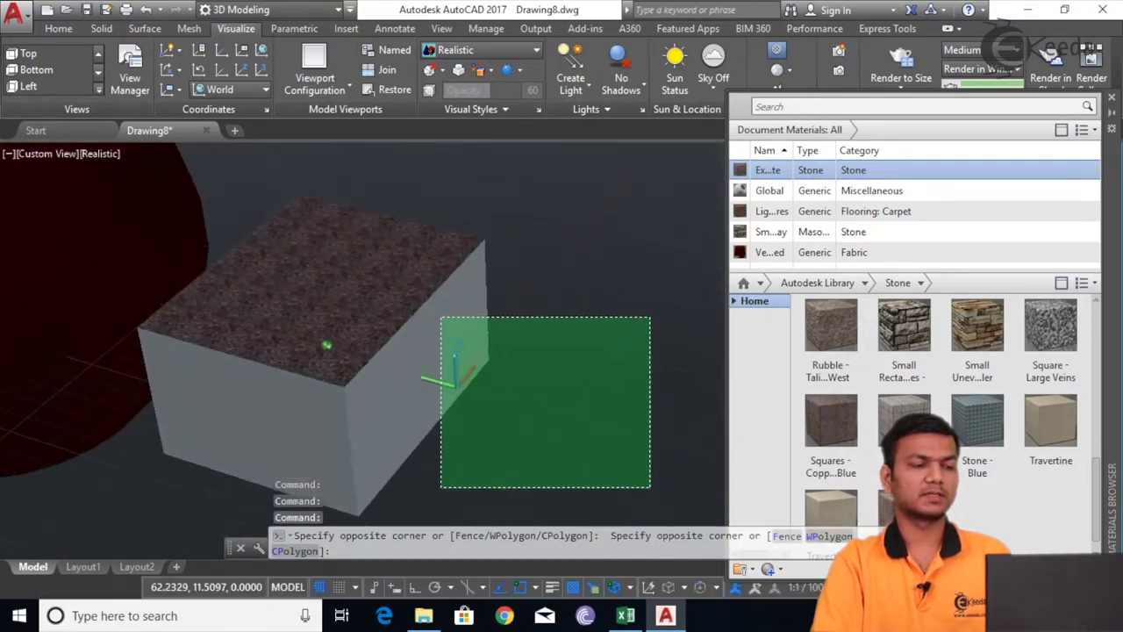
{"action": "left_click", "coordinate": [647, 381]}
{"action": "left_click", "coordinate": [388, 394]}
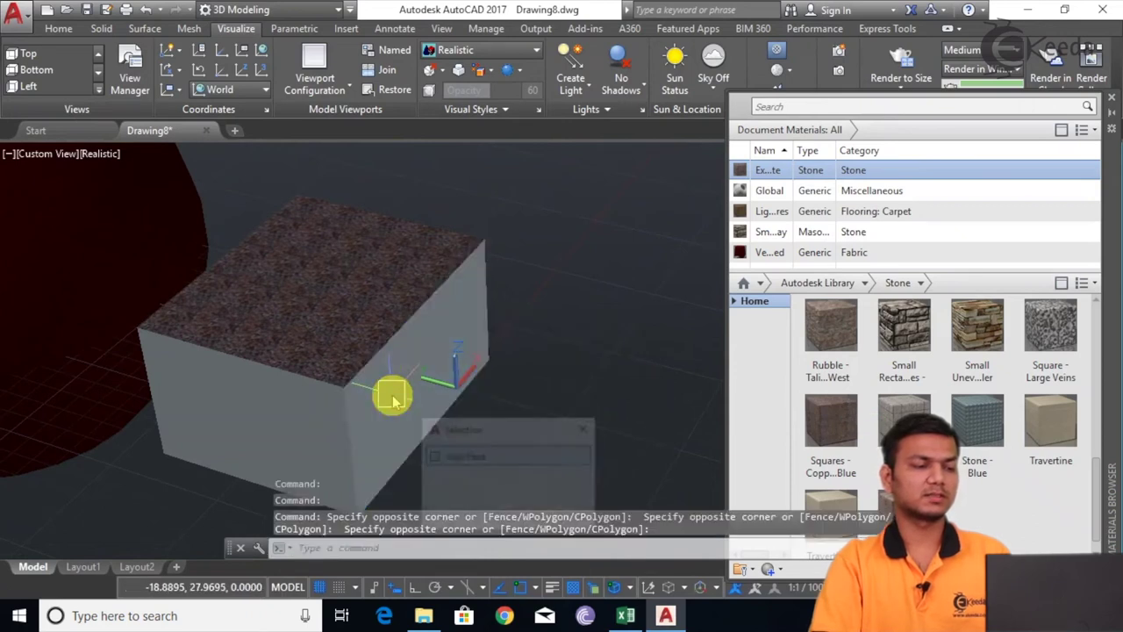
{"action": "left_click", "coordinate": [312, 435]}
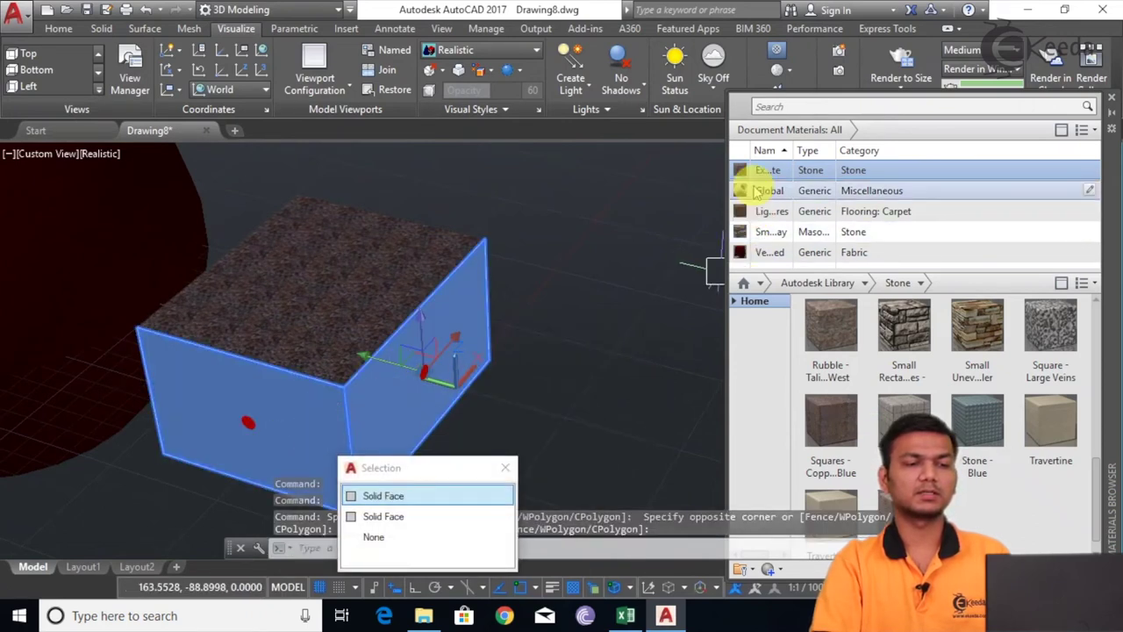
{"action": "left_click_drag", "start_coordinate": [741, 175], "coordinate": [614, 298]}
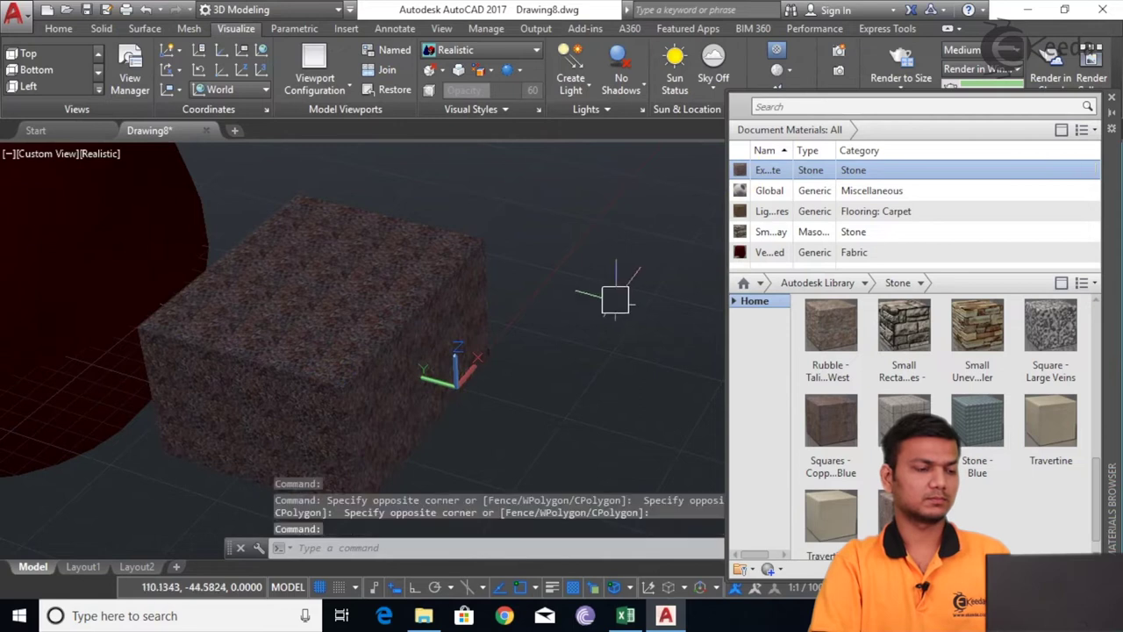
Step: Apply the grey masonry material to the box's bottom face
{"action": "middle_click_drag", "start_coordinate": [570, 404], "coordinate": [420, 299], "text": "shift"}
{"action": "left_click", "coordinate": [377, 335], "text": "ctrl"}
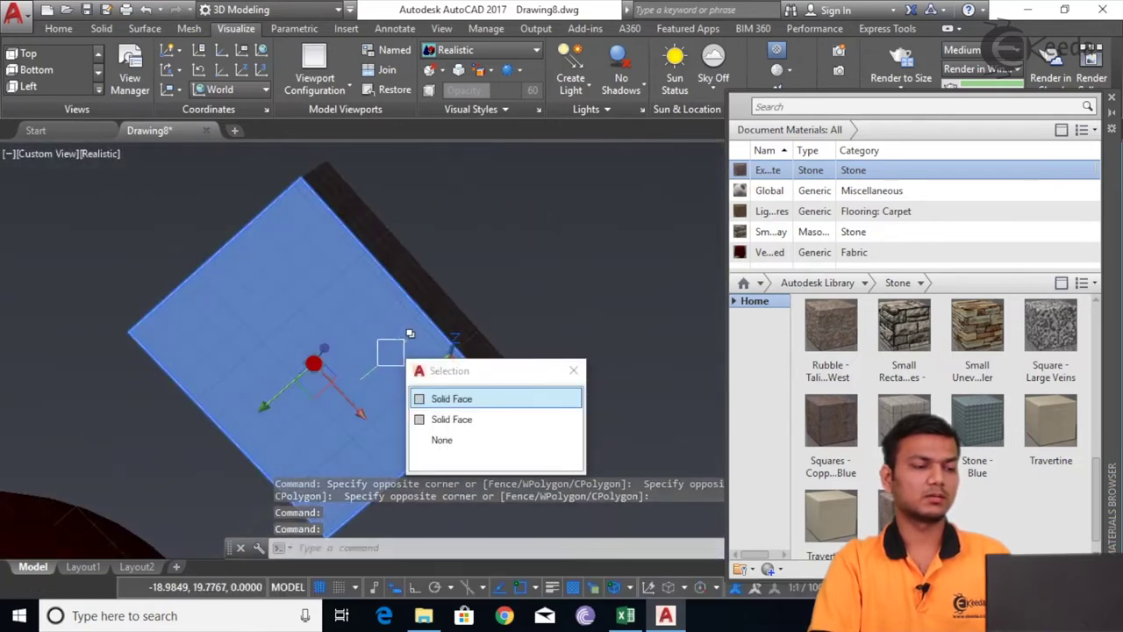
{"action": "left_click", "coordinate": [448, 399]}
{"action": "left_click_drag", "start_coordinate": [742, 230], "coordinate": [456, 263]}
{"action": "middle_click_drag", "start_coordinate": [485, 228], "coordinate": [401, 484], "text": "shift"}
Step: Drag Flooring: Carpet onto the pyramid and close the Materials Browser
{"action": "scroll", "coordinate": [465, 246], "scroll_direction": "down", "scroll_amount": 2}
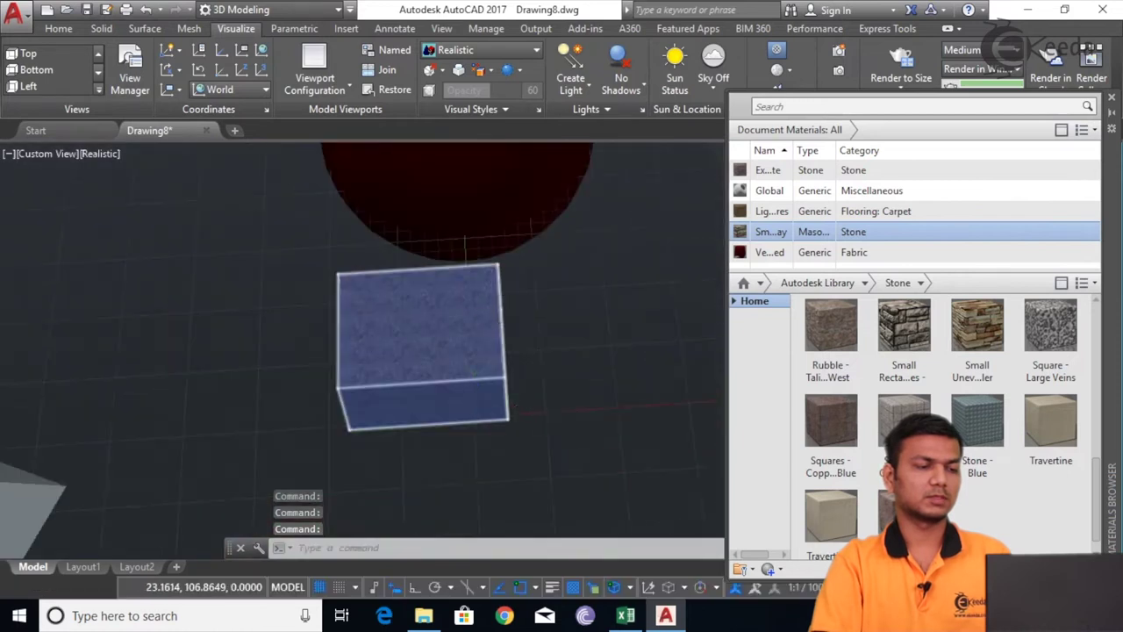
{"action": "scroll", "coordinate": [459, 329], "scroll_direction": "up", "scroll_amount": 6}
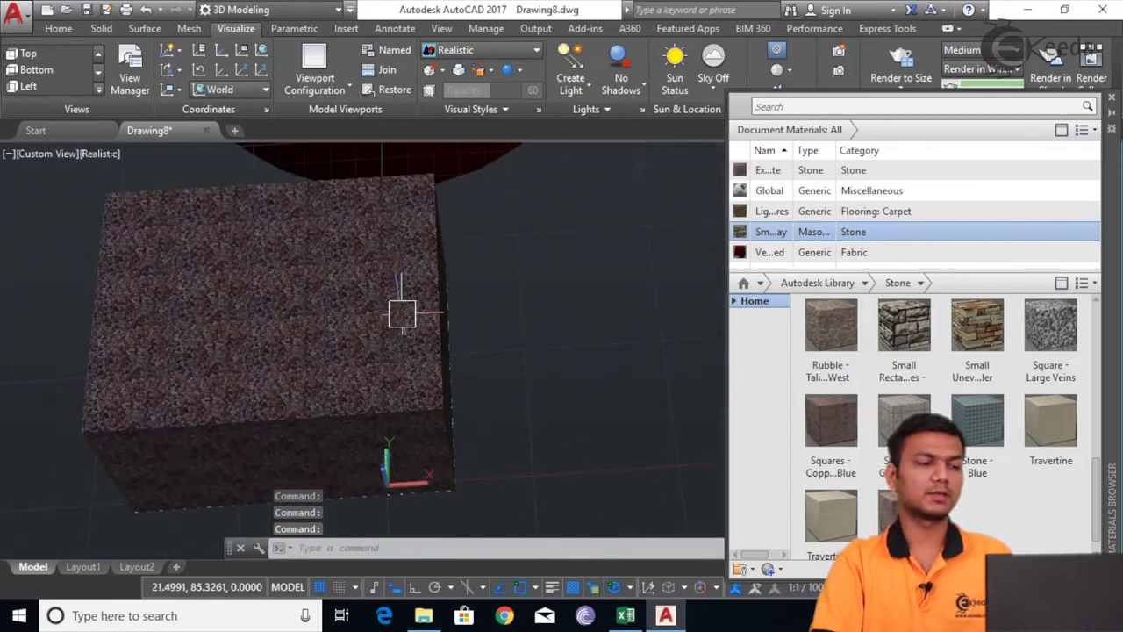
{"action": "middle_click_drag", "start_coordinate": [380, 311], "coordinate": [413, 359], "text": "shift"}
{"action": "middle_click_drag", "start_coordinate": [377, 433], "coordinate": [455, 312], "text": "shift"}
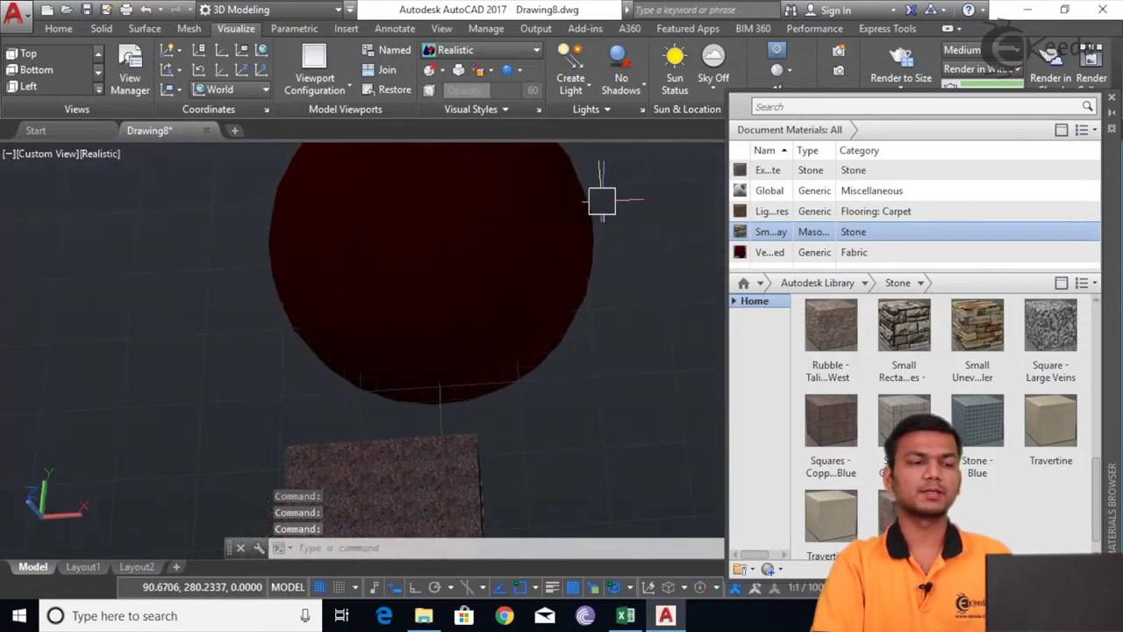
{"action": "middle_click_drag", "start_coordinate": [547, 249], "coordinate": [439, 241], "text": "shift"}
{"action": "middle_click_drag", "start_coordinate": [295, 379], "coordinate": [318, 304], "text": "shift"}
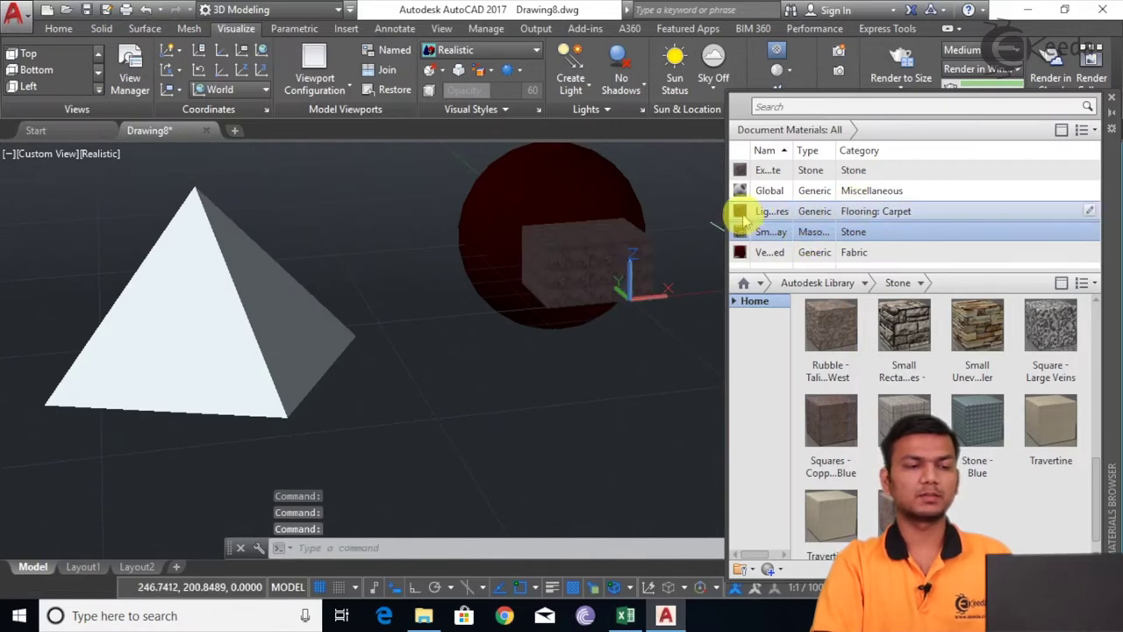
{"action": "left_click_drag", "start_coordinate": [742, 213], "coordinate": [283, 307]}
{"action": "scroll", "coordinate": [345, 246], "scroll_direction": "up", "scroll_amount": 3}
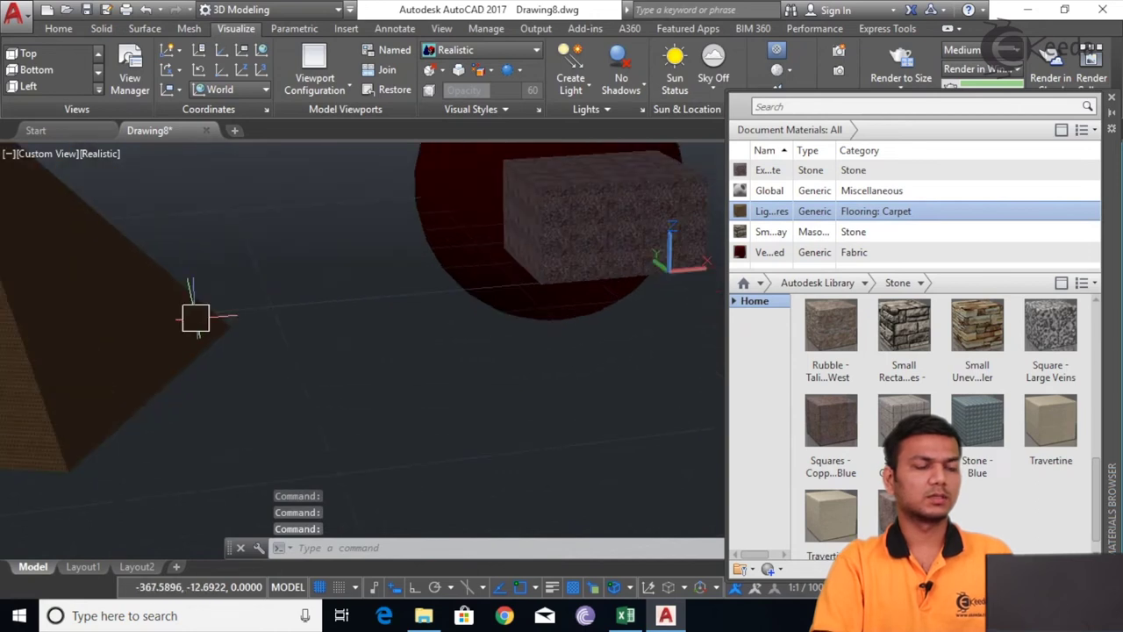
{"action": "scroll", "coordinate": [202, 318], "scroll_direction": "down", "scroll_amount": 3}
{"action": "middle_click_drag", "start_coordinate": [527, 359], "coordinate": [319, 236], "text": "shift"}
{"action": "left_click", "coordinate": [1112, 103]}
Step: Centre the red sphere in the view, clearing any selection
{"action": "middle_click_drag", "start_coordinate": [341, 233], "coordinate": [514, 302]}
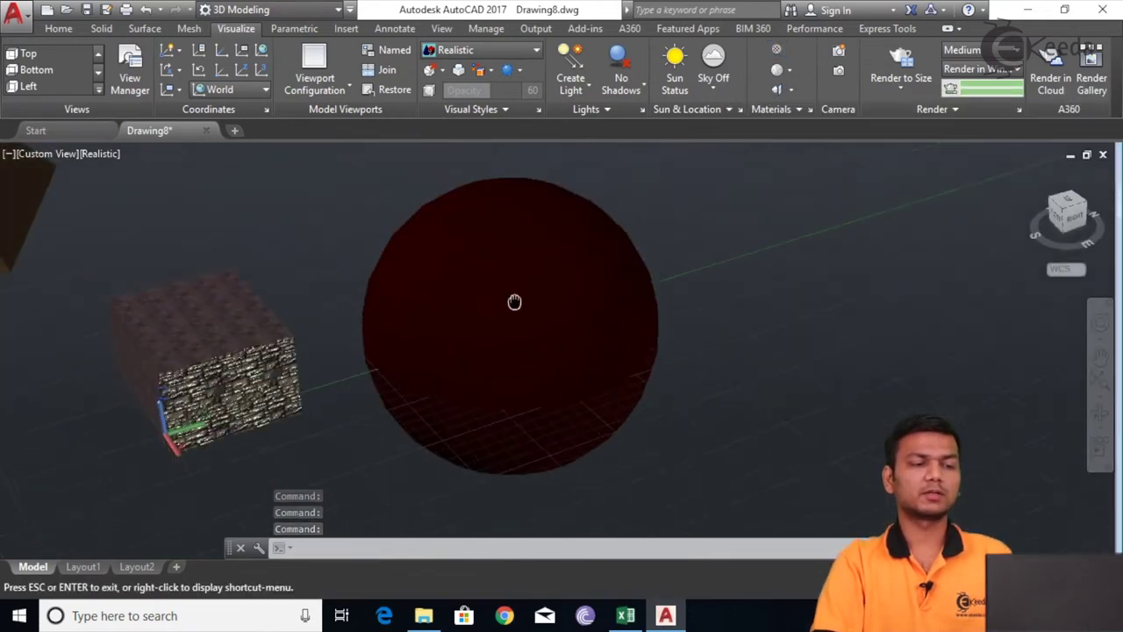
{"action": "left_click", "coordinate": [514, 304]}
{"action": "left_click", "coordinate": [526, 281]}
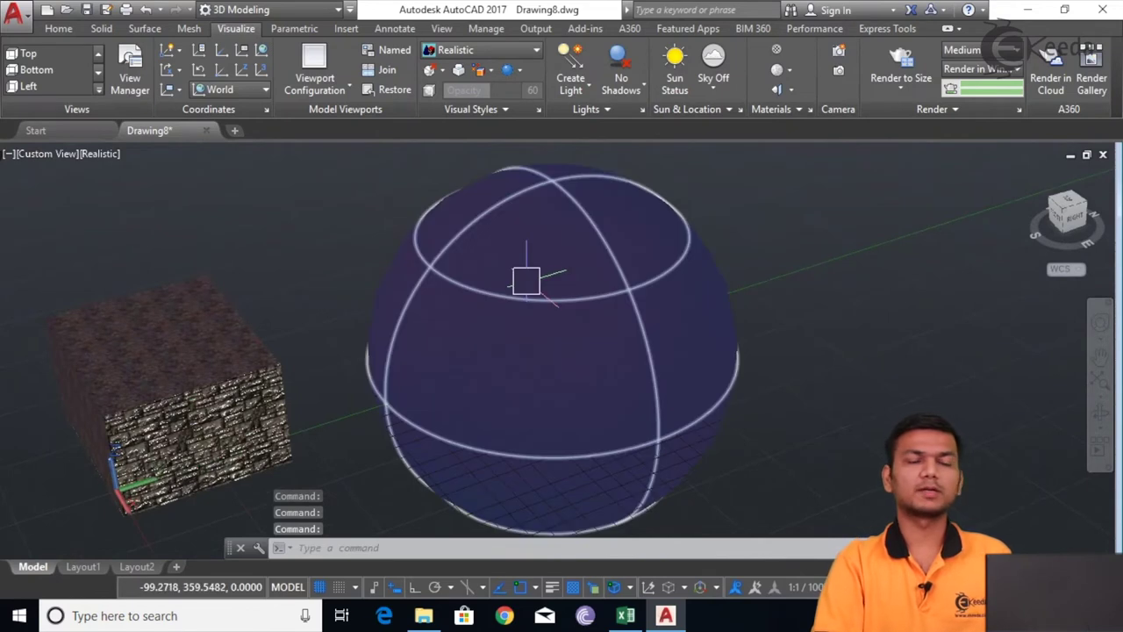
{"action": "key", "text": "Escape"}
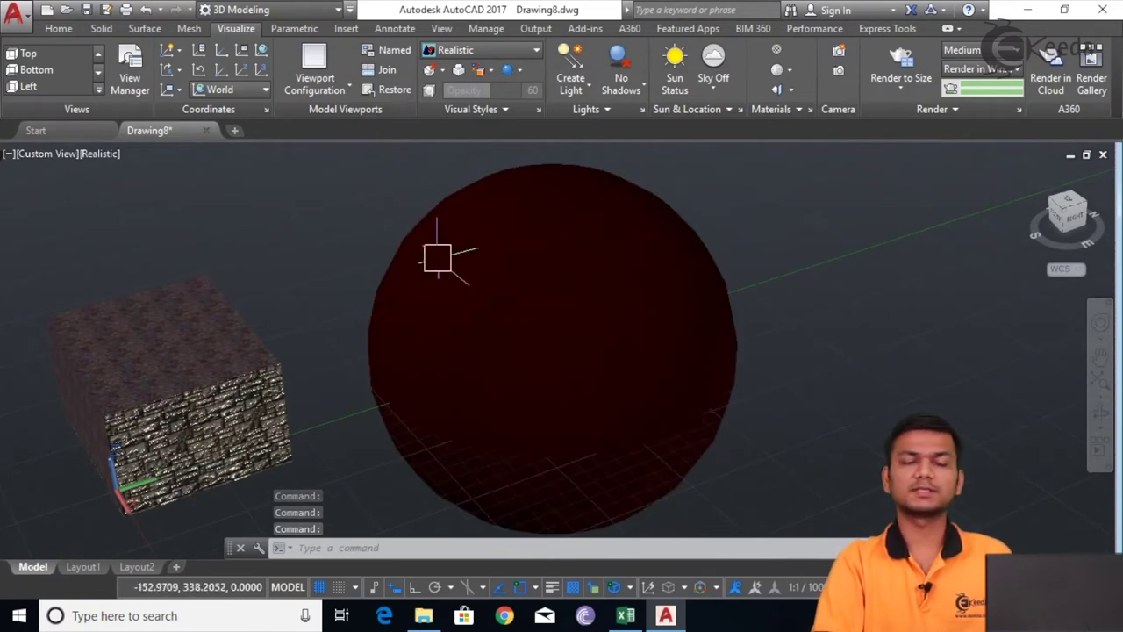
{"action": "left_click", "coordinate": [507, 248]}
{"action": "key", "text": "Escape"}
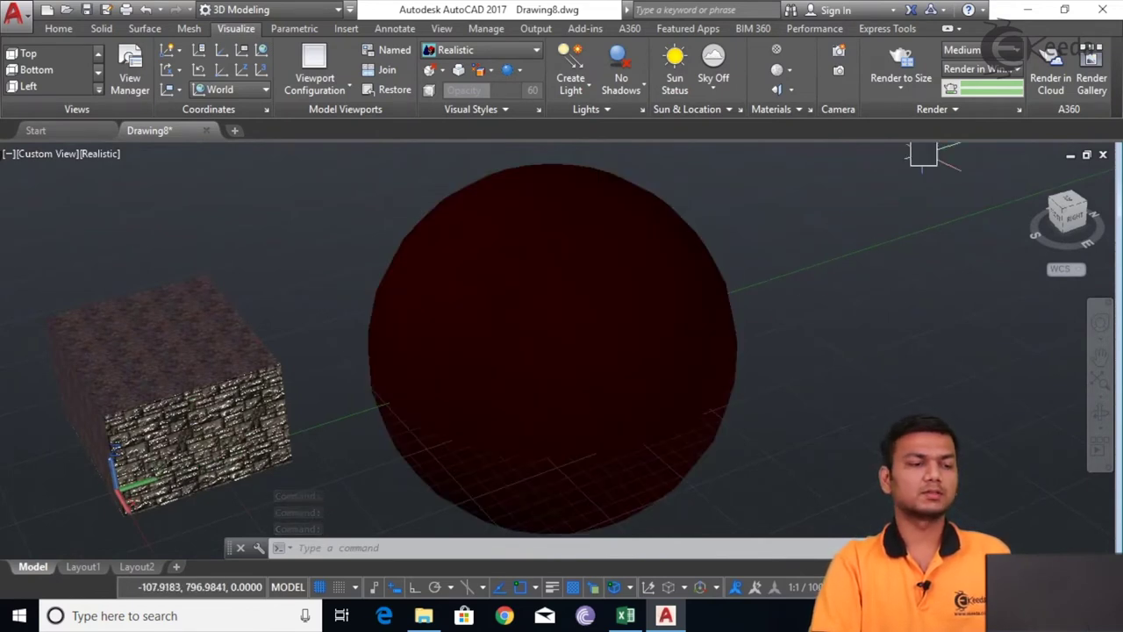
{"action": "scroll", "coordinate": [408, 302], "scroll_direction": "up", "scroll_amount": 2}
{"action": "mouse_move", "coordinate": [408, 303]}
{"action": "middle_mouse_down"}
{"action": "mouse_move", "coordinate": [359, 324]}
{"action": "mouse_move", "coordinate": [404, 308]}
{"action": "middle_mouse_up"}
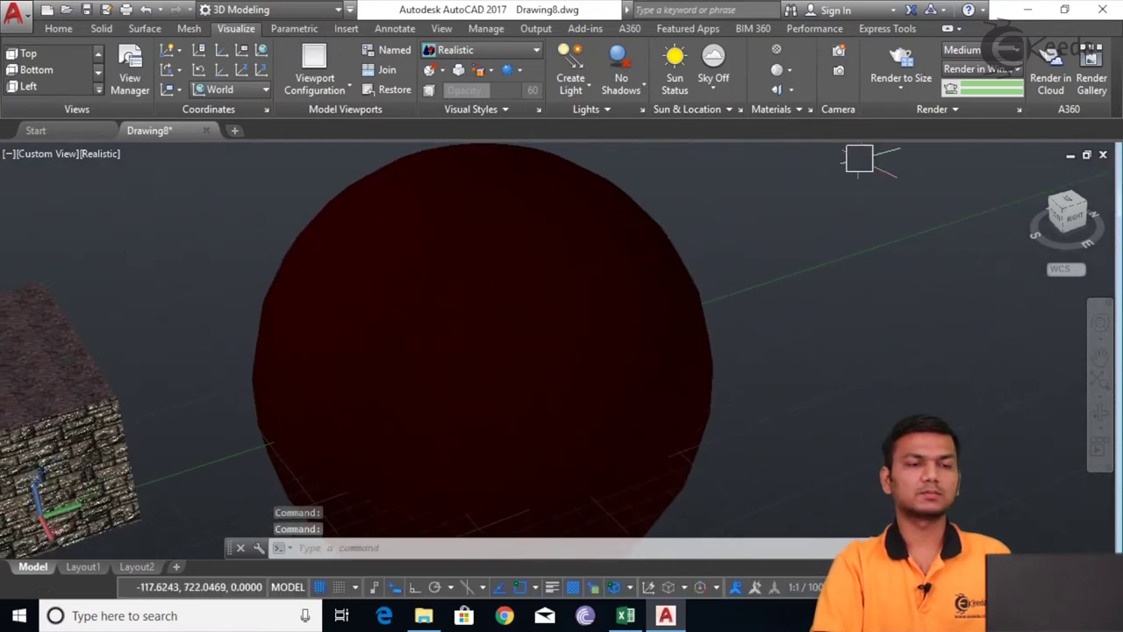
Step: Render the textured scene to 100% and close the Render window
{"action": "left_click", "coordinate": [893, 67]}
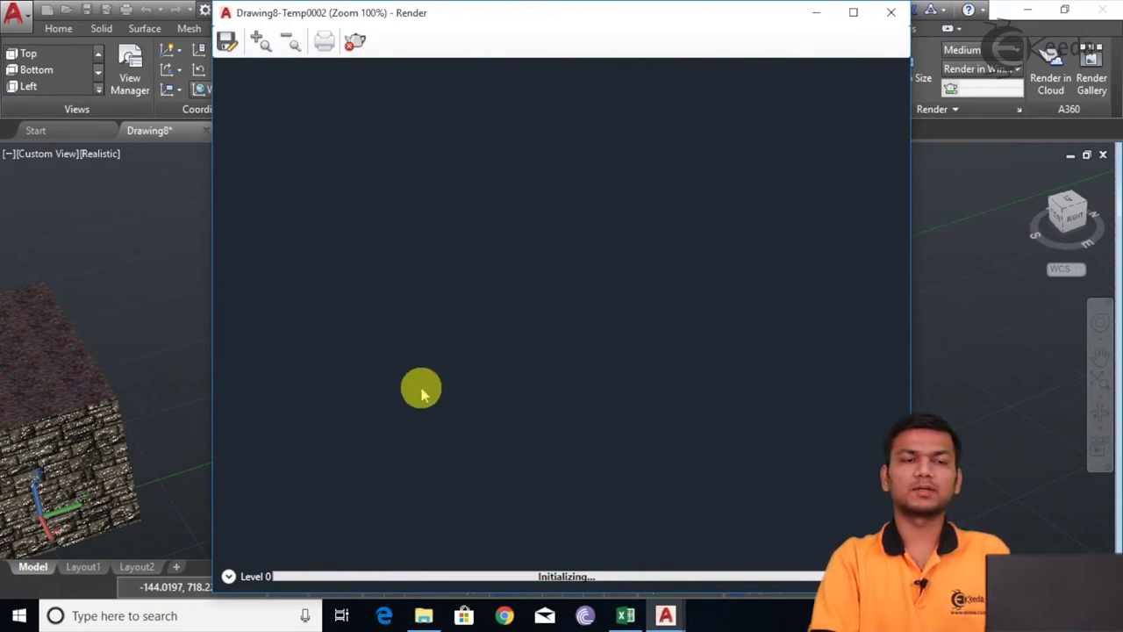
{"action": "scroll", "coordinate": [541, 321], "scroll_direction": "down", "scroll_amount": 1}
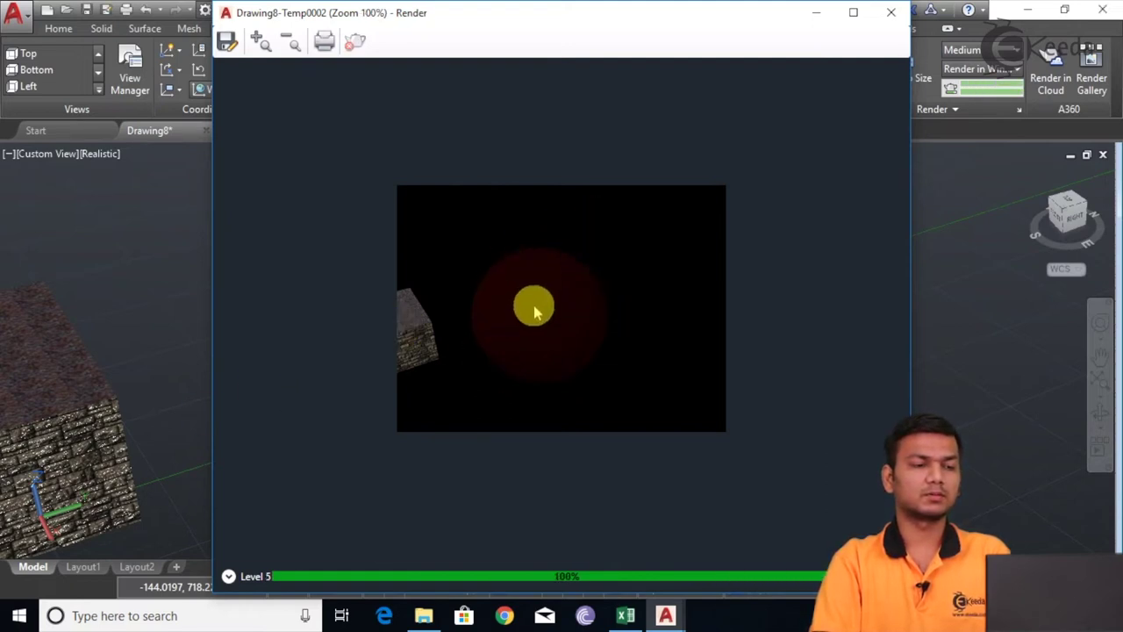
{"action": "scroll", "coordinate": [535, 307], "scroll_direction": "up", "scroll_amount": 3}
{"action": "scroll", "coordinate": [535, 307], "scroll_direction": "down", "scroll_amount": 2}
{"action": "scroll", "coordinate": [534, 313], "scroll_direction": "down", "scroll_amount": 2}
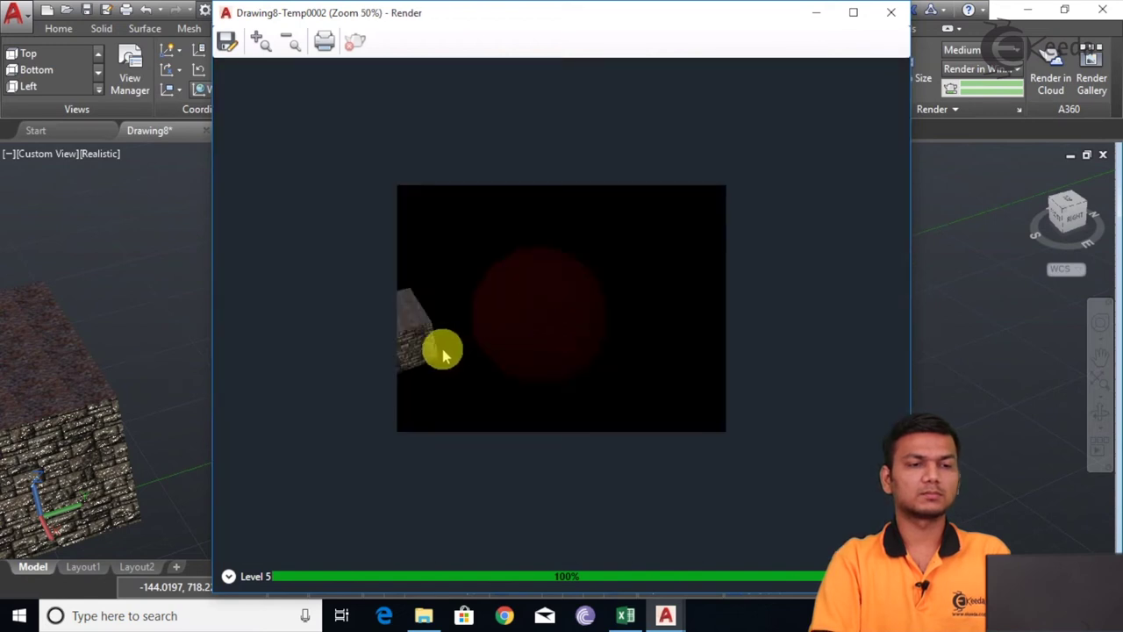
{"action": "left_click", "coordinate": [891, 12]}
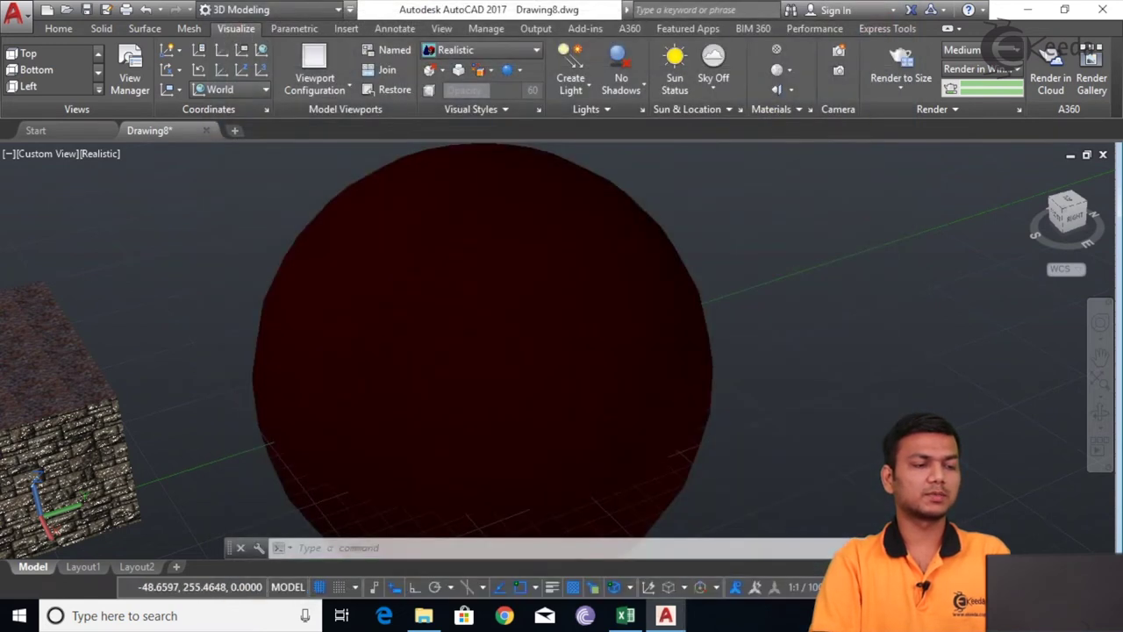
{"action": "middle_click_drag", "start_coordinate": [360, 260], "coordinate": [627, 278]}
Step: Render a close-up of the stone-faced box, closing the Render window at 83%
{"action": "scroll", "coordinate": [376, 278], "scroll_direction": "up", "scroll_amount": 3}
{"action": "middle_click_drag", "start_coordinate": [376, 279], "coordinate": [554, 326]}
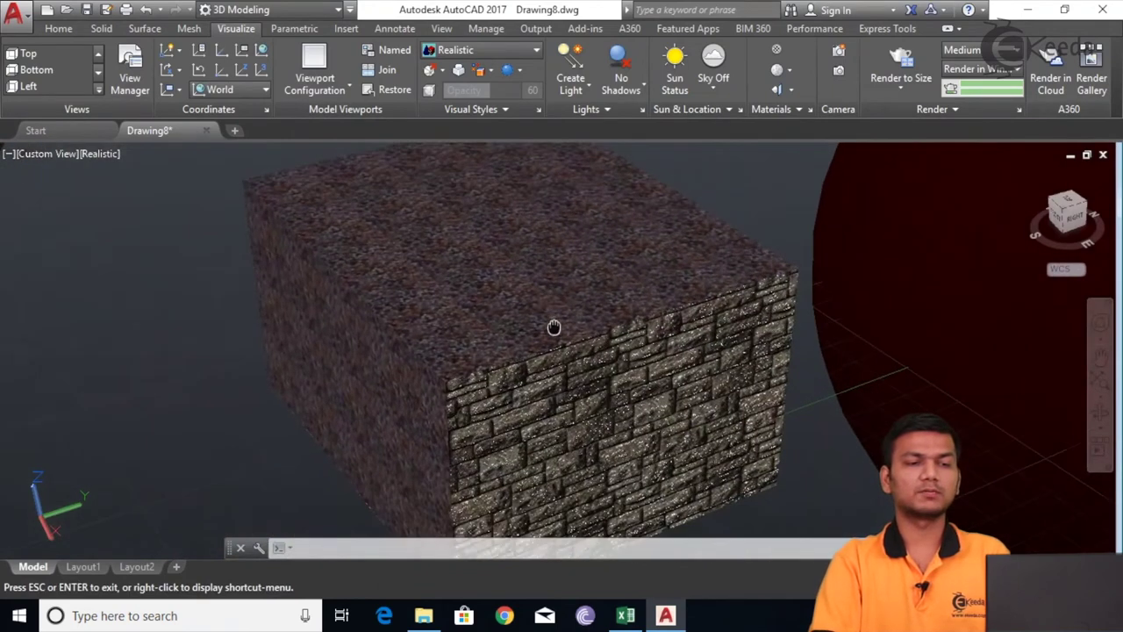
{"action": "left_click", "coordinate": [898, 70]}
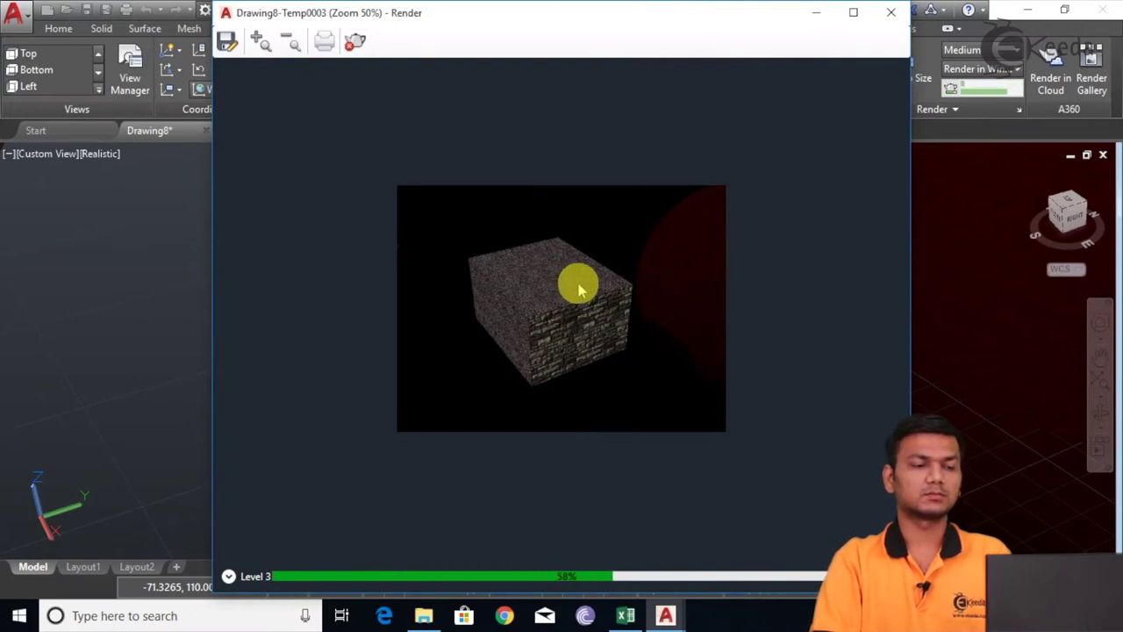
{"action": "scroll", "coordinate": [577, 289], "scroll_direction": "up", "scroll_amount": 2}
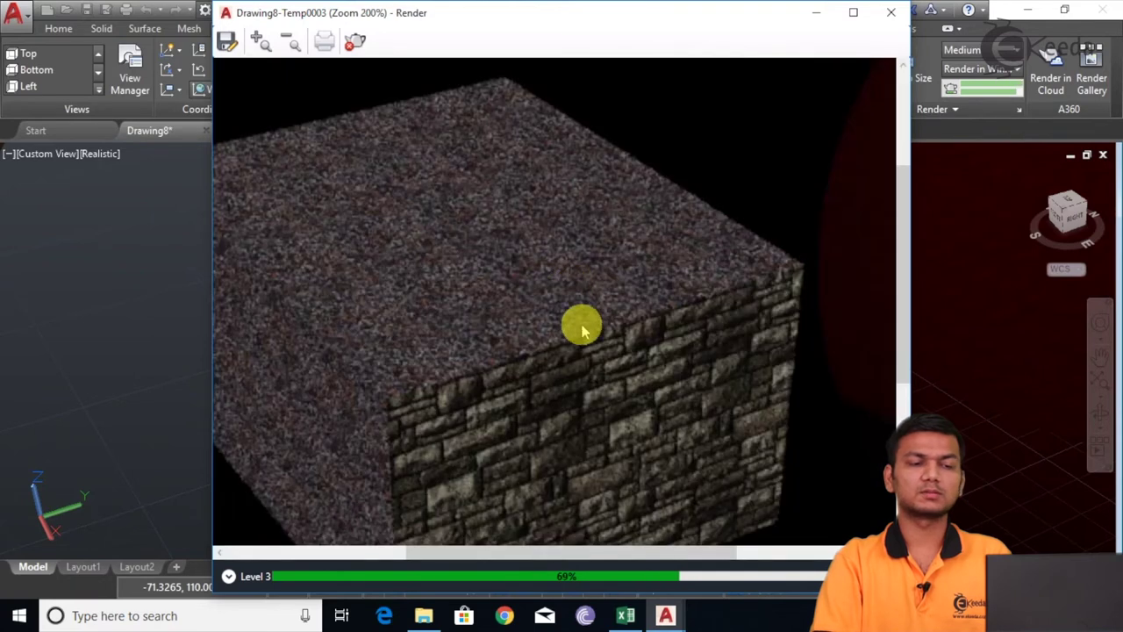
{"action": "left_click", "coordinate": [890, 12]}
{"action": "scroll", "coordinate": [772, 273], "scroll_direction": "down", "scroll_amount": 2}
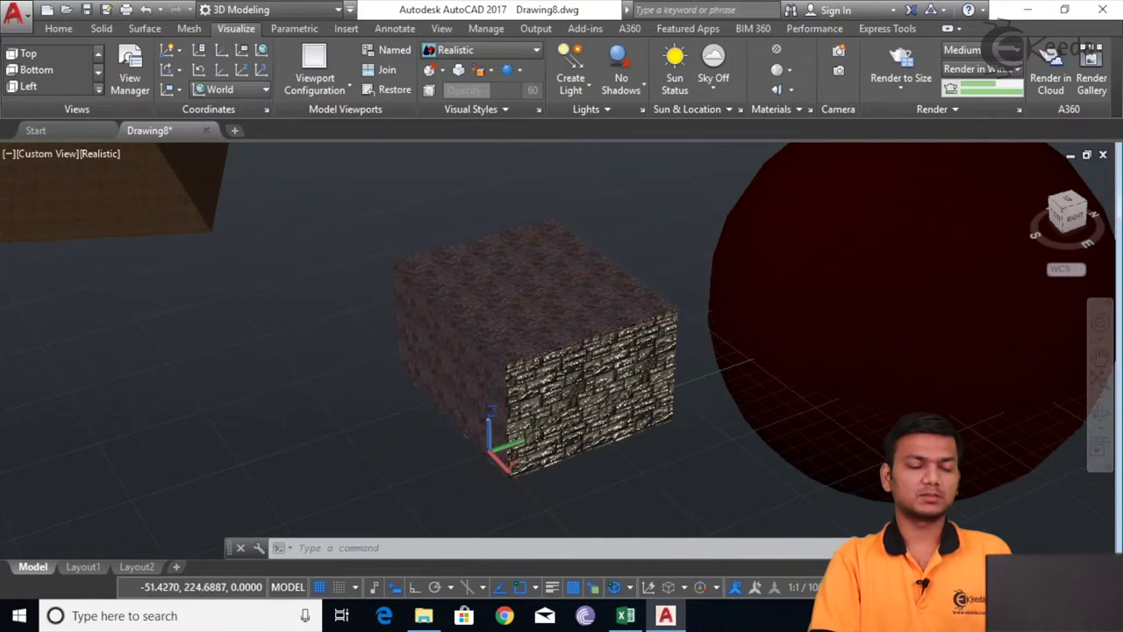
Step: Move the red velvet sphere (M) to a point far from the stone-textured box
{"action": "type", "text": "m"}
{"action": "key", "text": "Return"}
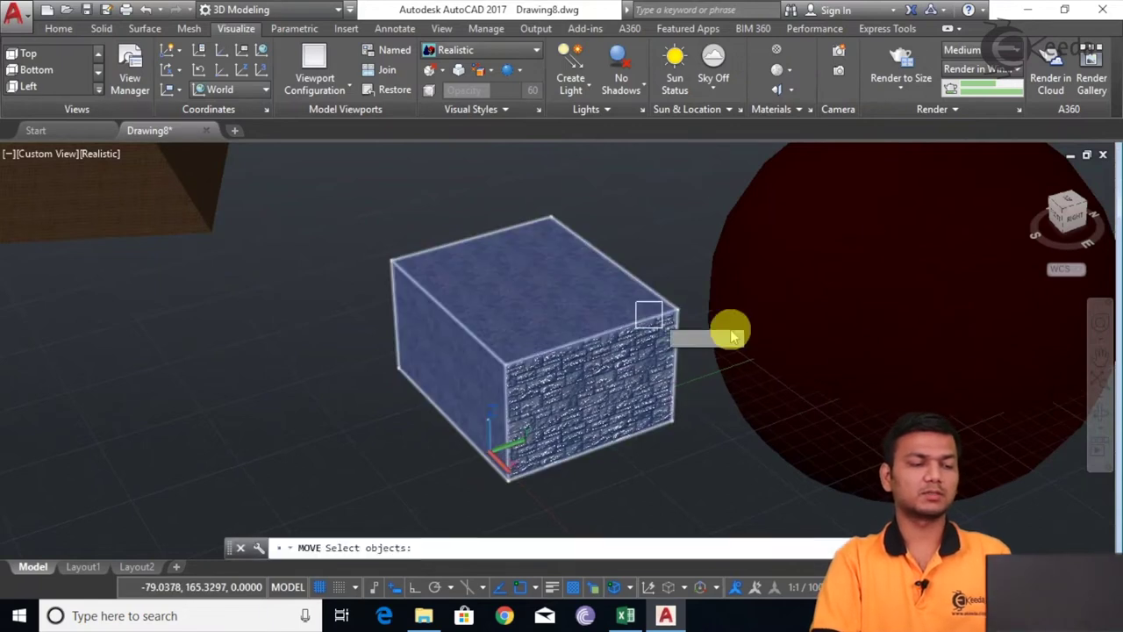
{"action": "middle_click_drag", "start_coordinate": [825, 333], "coordinate": [640, 342]}
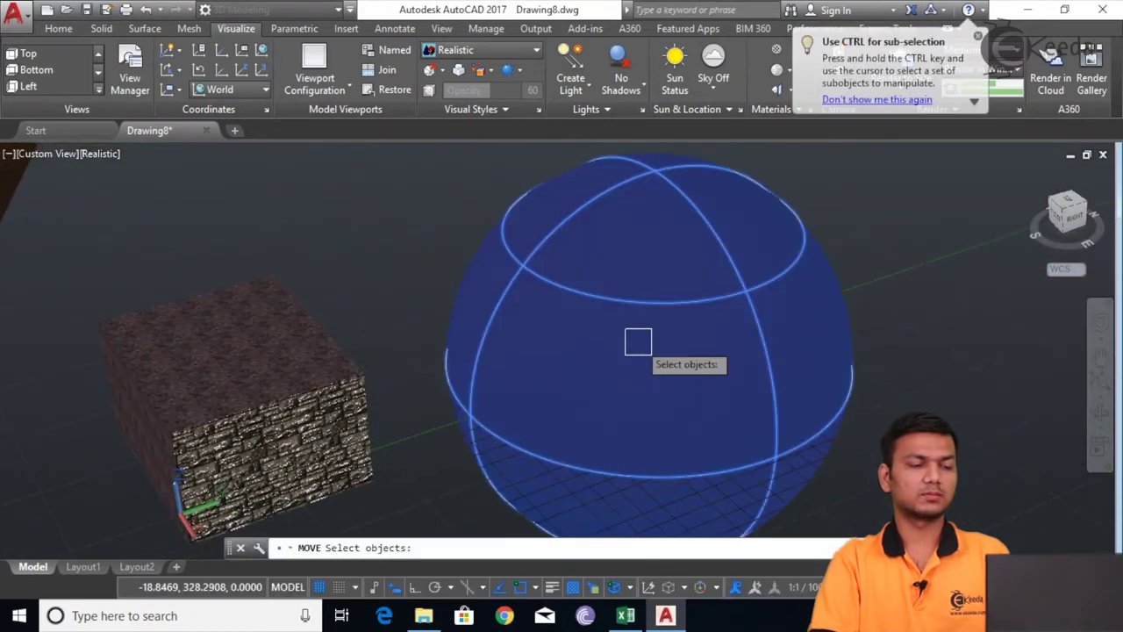
{"action": "left_click", "coordinate": [638, 342]}
{"action": "key", "text": "Return"}
{"action": "left_click", "coordinate": [653, 327]}
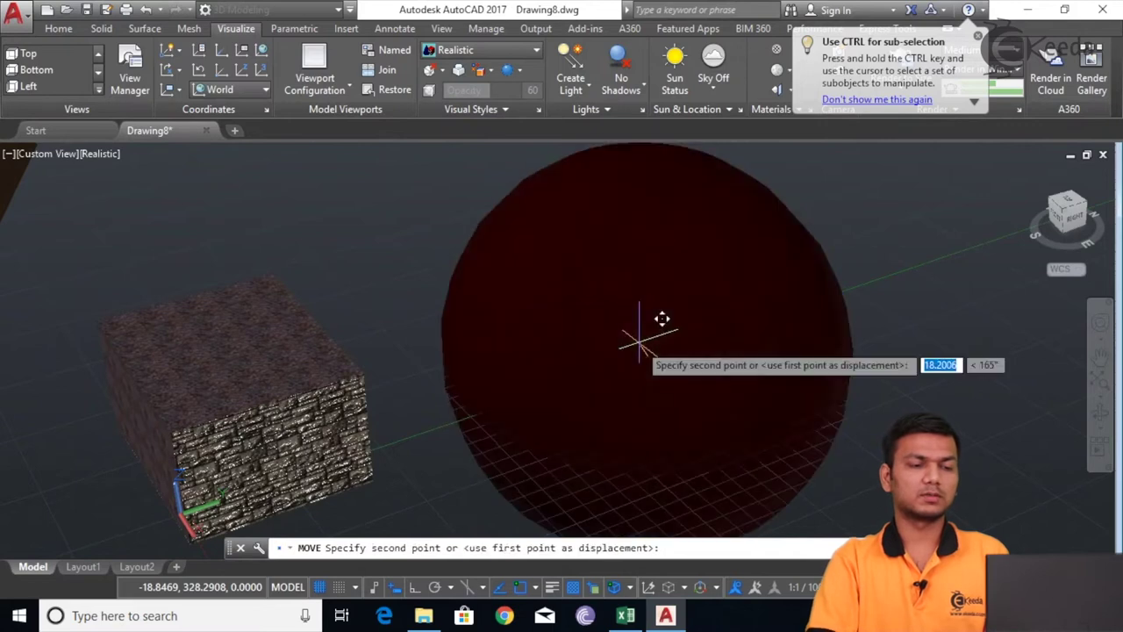
{"action": "middle_click_drag", "start_coordinate": [915, 289], "coordinate": [647, 301]}
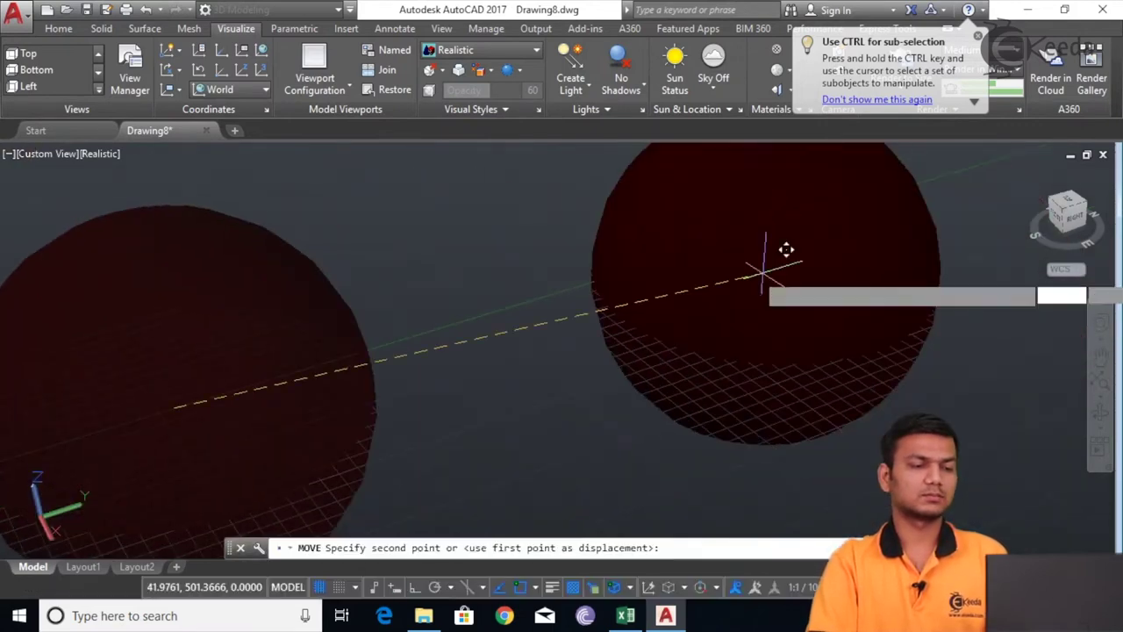
{"action": "left_click", "coordinate": [762, 269]}
{"action": "scroll", "coordinate": [763, 268], "scroll_direction": "down", "scroll_amount": 2}
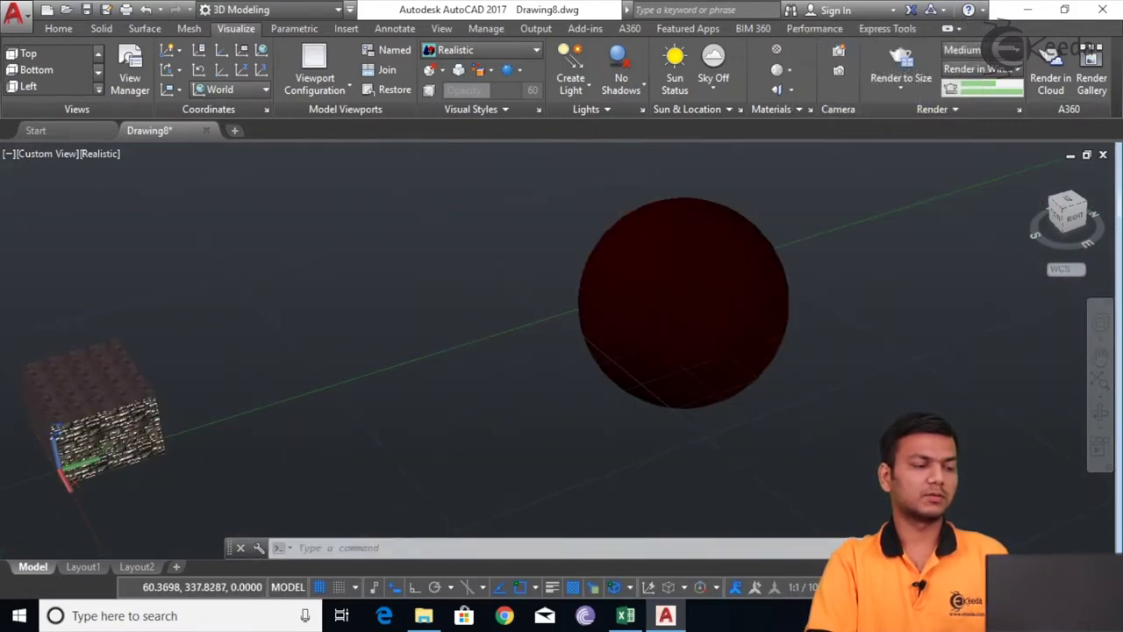
{"action": "middle_click_drag", "start_coordinate": [221, 413], "coordinate": [340, 405]}
{"action": "scroll", "coordinate": [301, 355], "scroll_direction": "up", "scroll_amount": 5}
{"action": "middle_click_drag", "start_coordinate": [301, 351], "coordinate": [663, 386]}
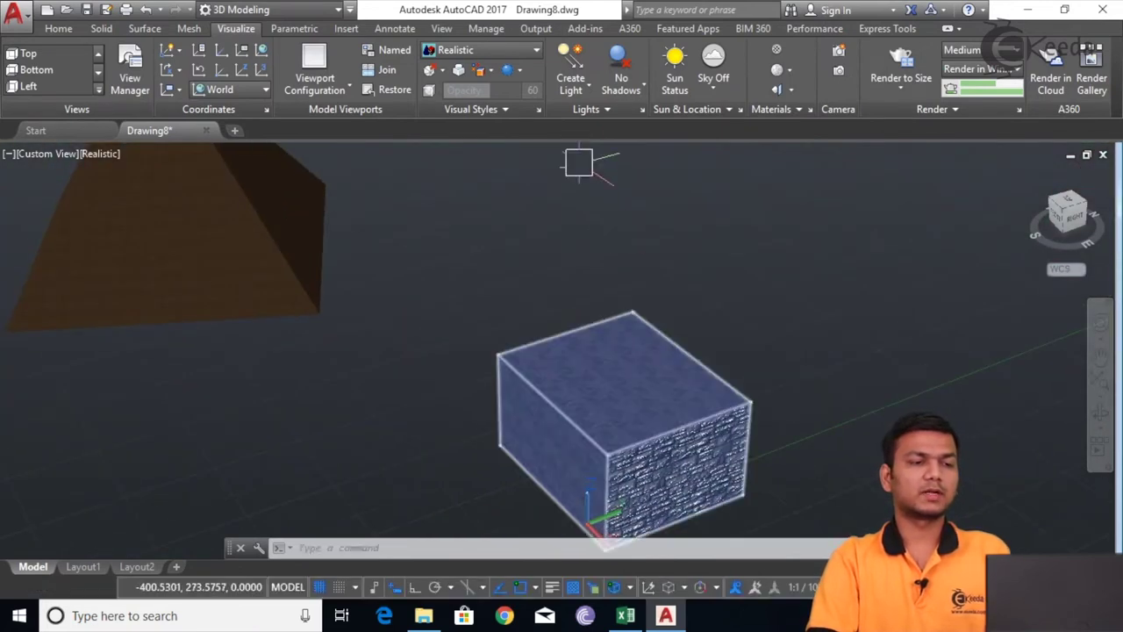
{"action": "left_click", "coordinate": [579, 103]}
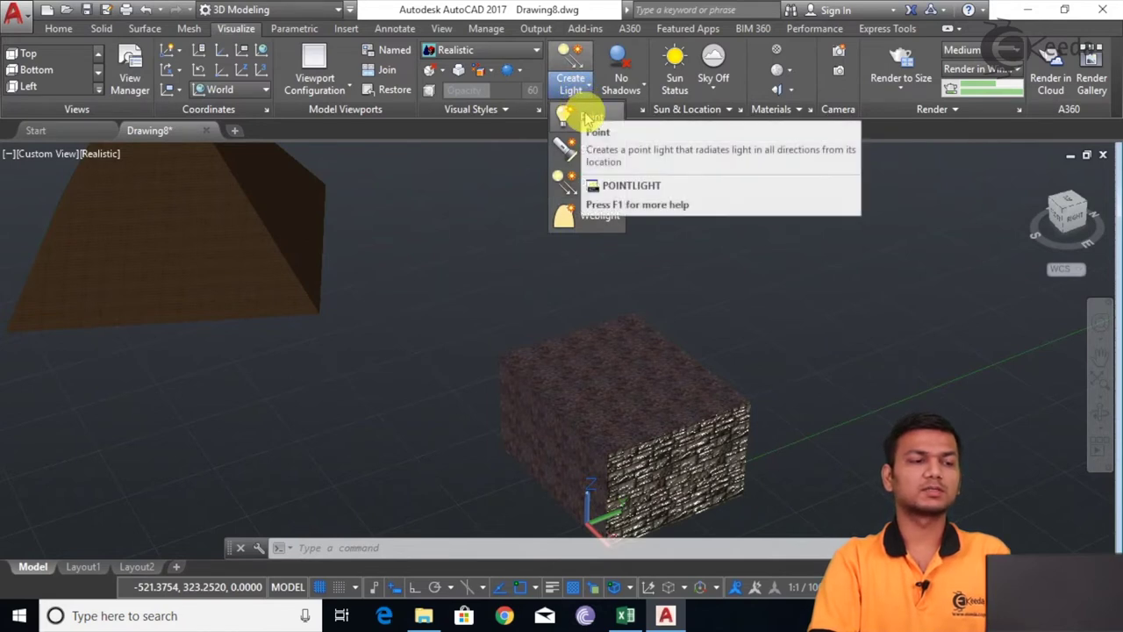
Step: Place a point light just above the box, keeping default lighting, with intensity factor 2
{"action": "left_click", "coordinate": [588, 118]}
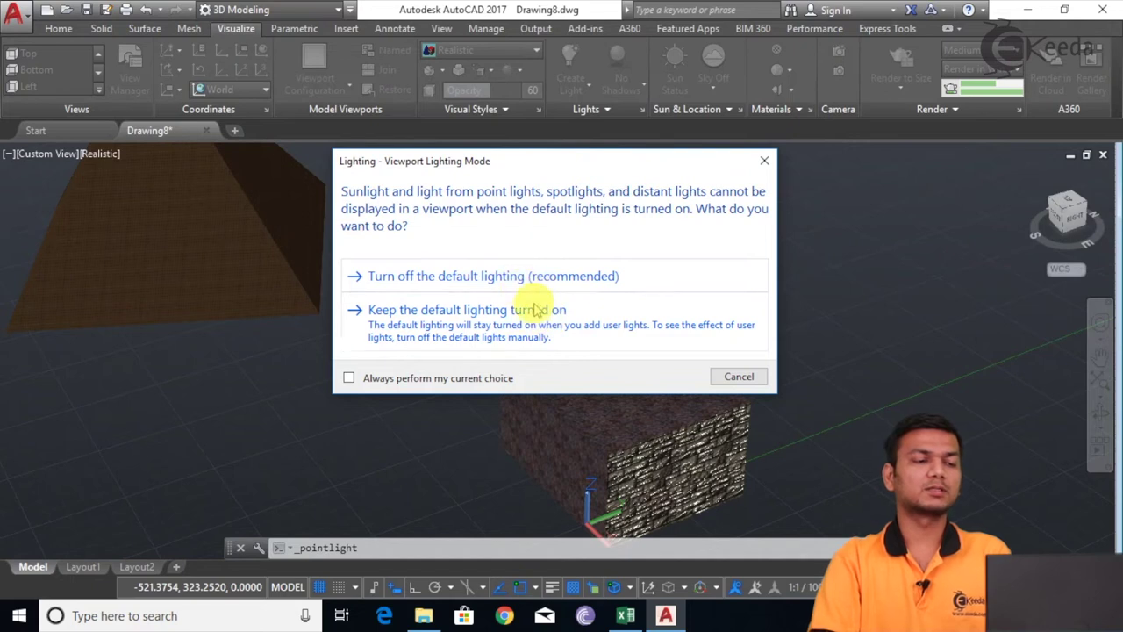
{"action": "left_click", "coordinate": [456, 329]}
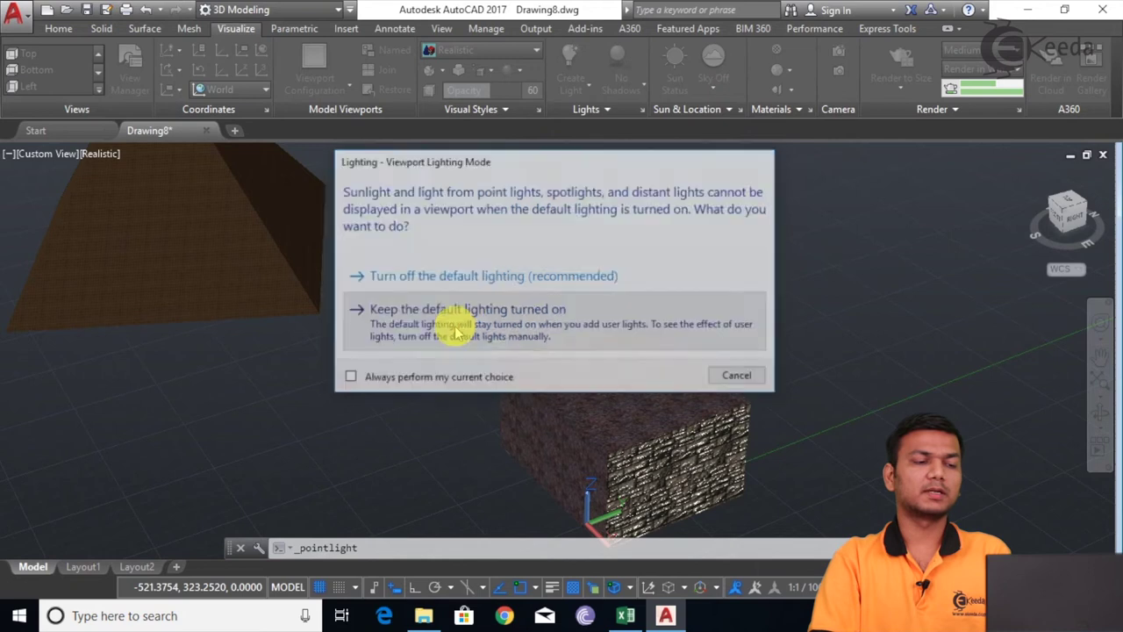
{"action": "middle_click_drag", "start_coordinate": [601, 379], "coordinate": [529, 334]}
{"action": "scroll", "coordinate": [526, 325], "scroll_direction": "up", "scroll_amount": 2}
{"action": "left_click", "coordinate": [524, 314]}
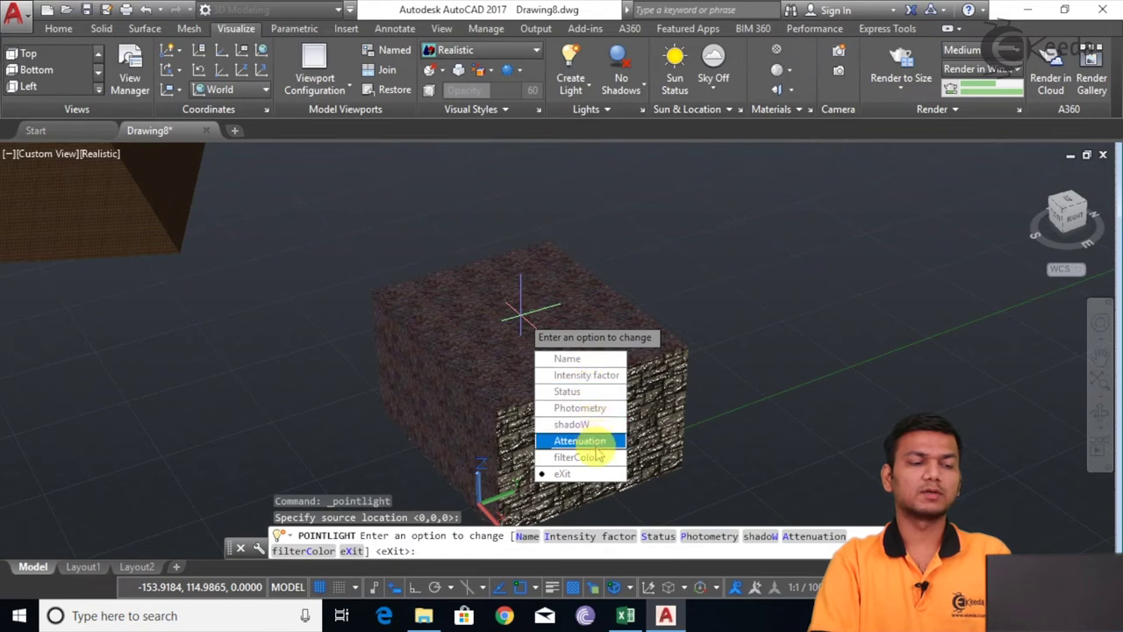
{"action": "left_click", "coordinate": [594, 380]}
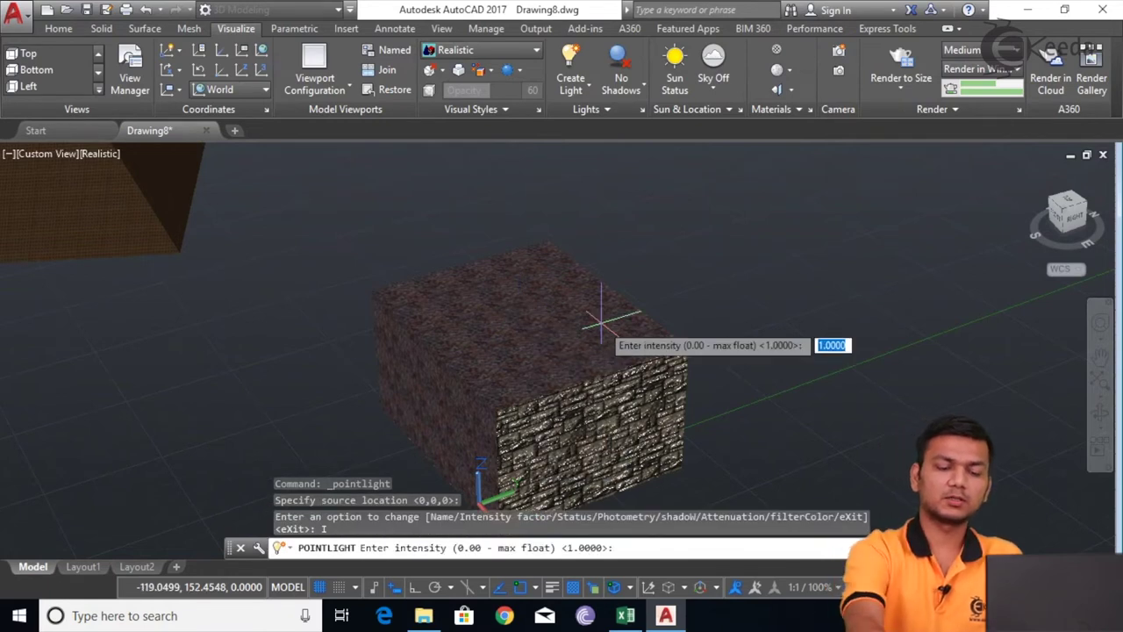
{"action": "type", "text": "2"}
{"action": "left_click", "coordinate": [601, 322]}
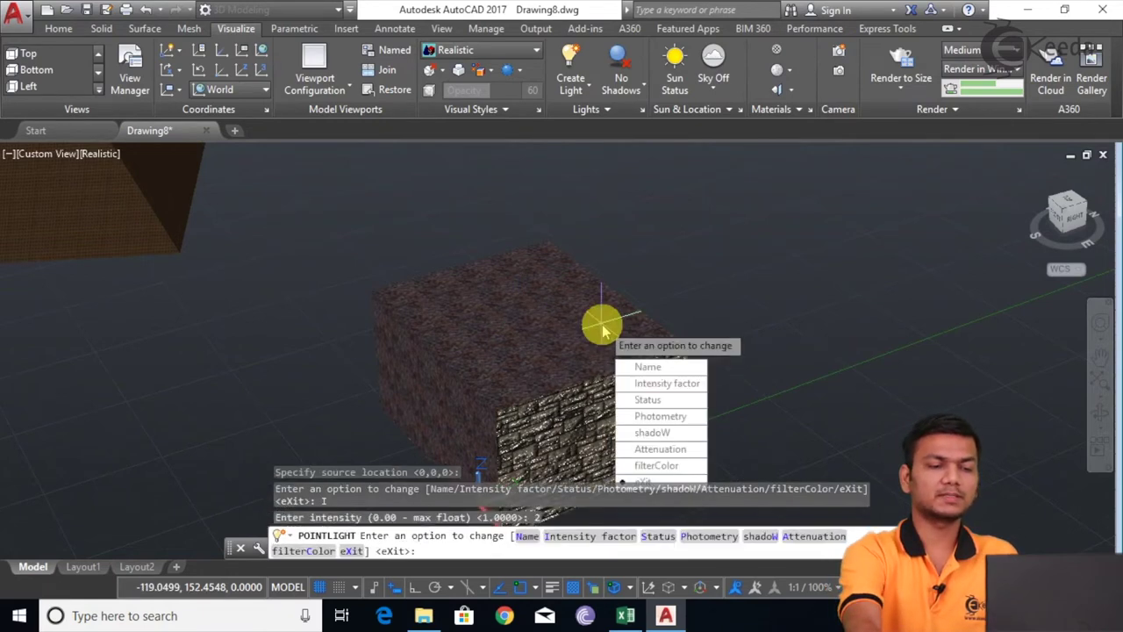
{"action": "key", "text": "Return"}
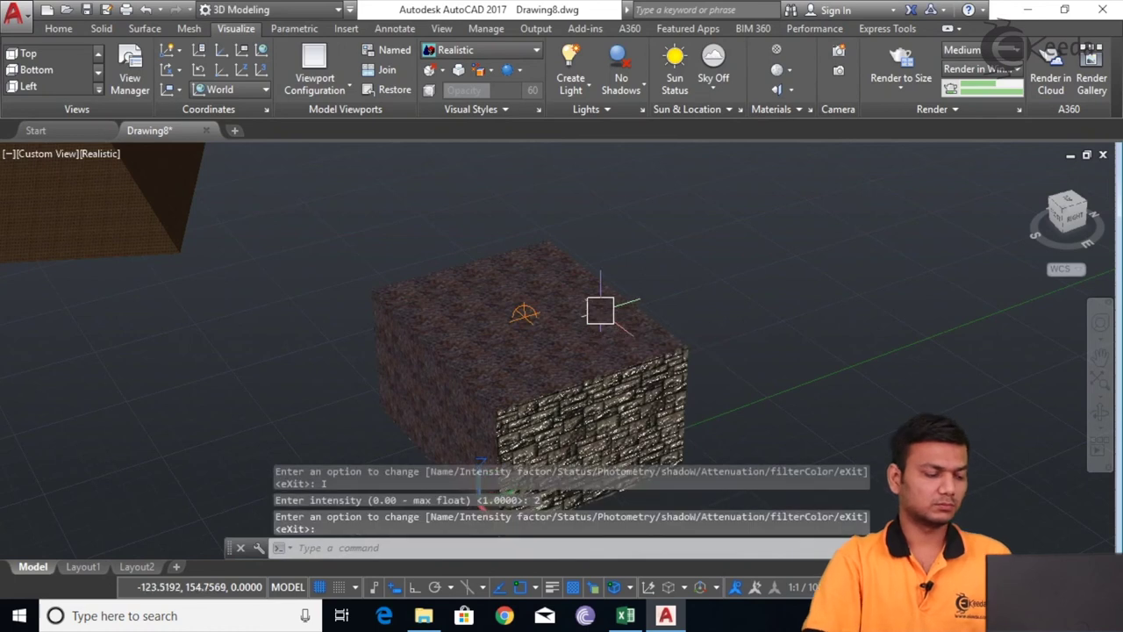
{"action": "middle_click_drag", "start_coordinate": [465, 383], "coordinate": [525, 379], "text": "shift"}
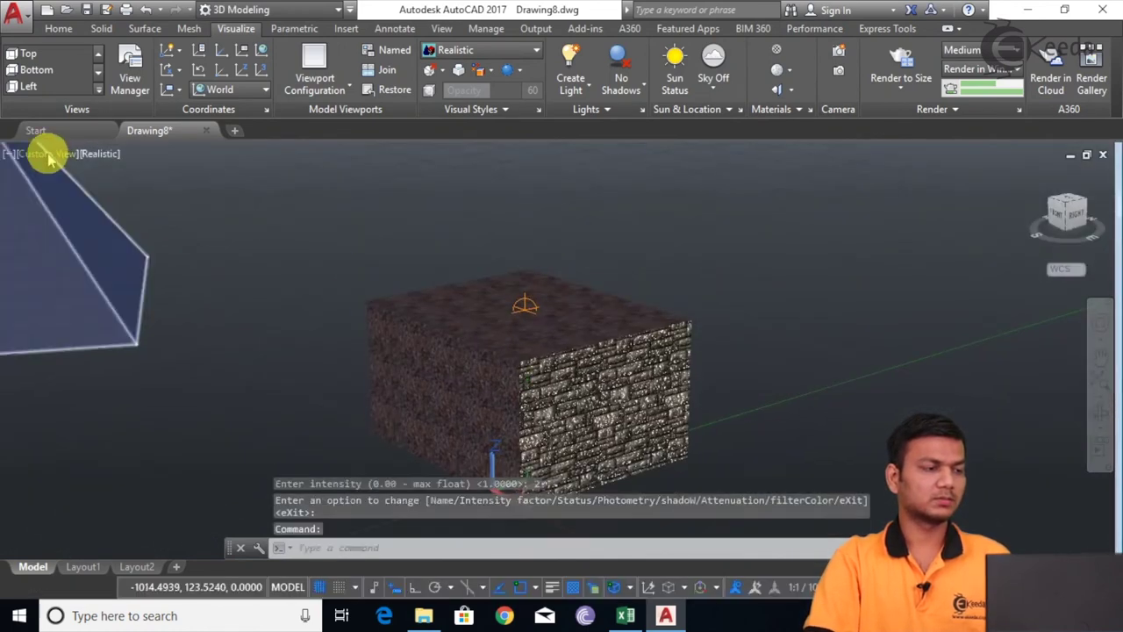
Step: Switch to 2D Wireframe and the Front view, centring the sphere outline
{"action": "left_click", "coordinate": [100, 155]}
{"action": "left_click", "coordinate": [140, 194]}
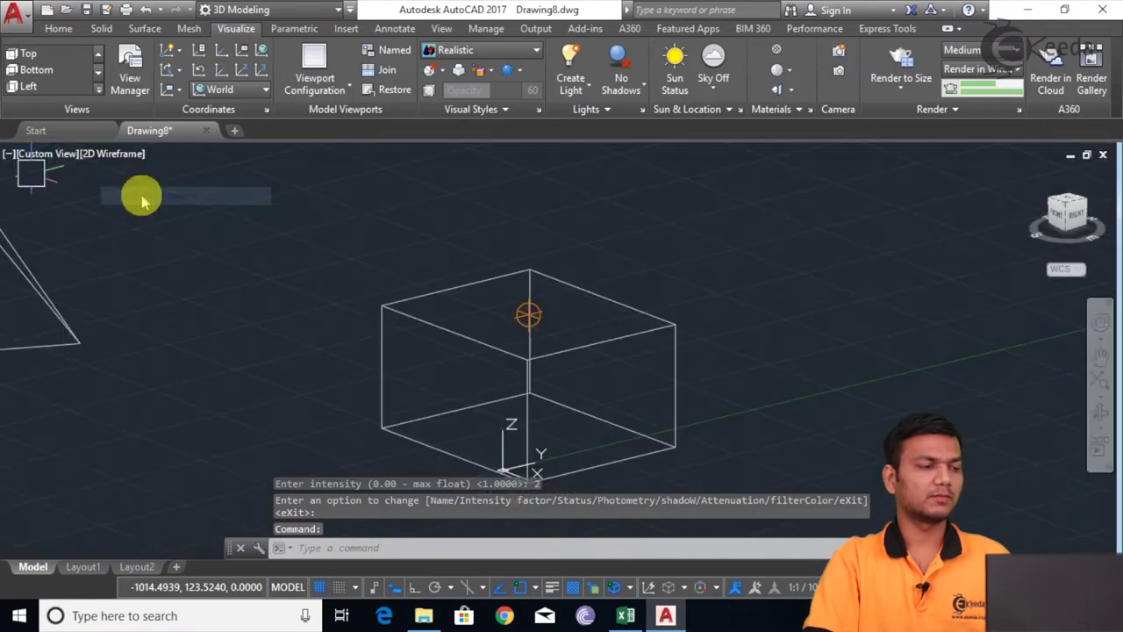
{"action": "left_click", "coordinate": [61, 163]}
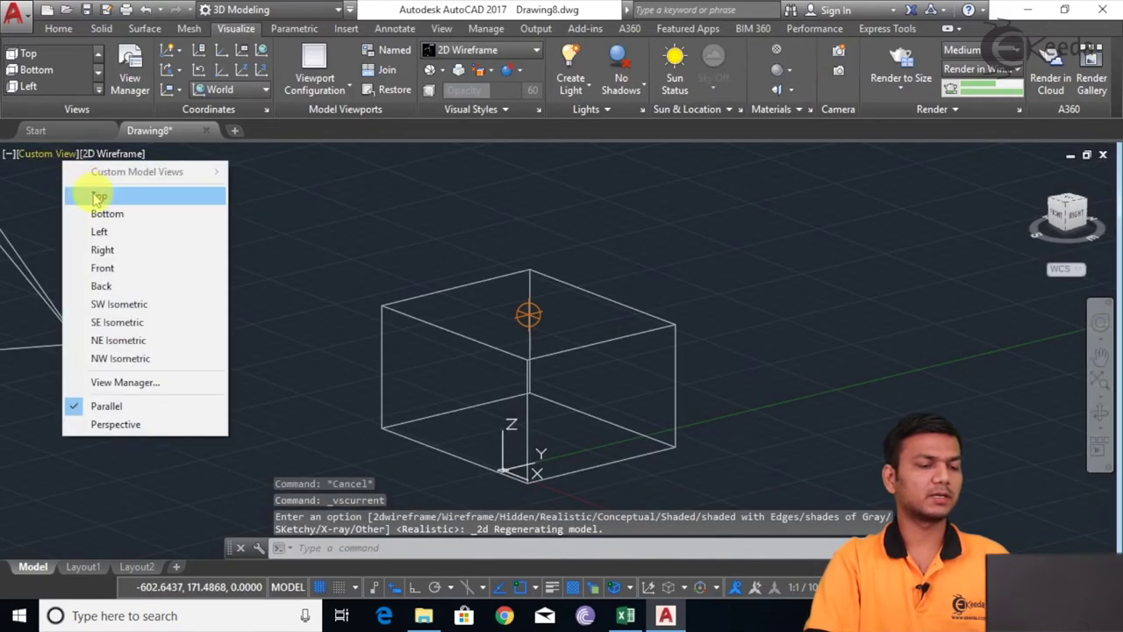
{"action": "left_click", "coordinate": [93, 193]}
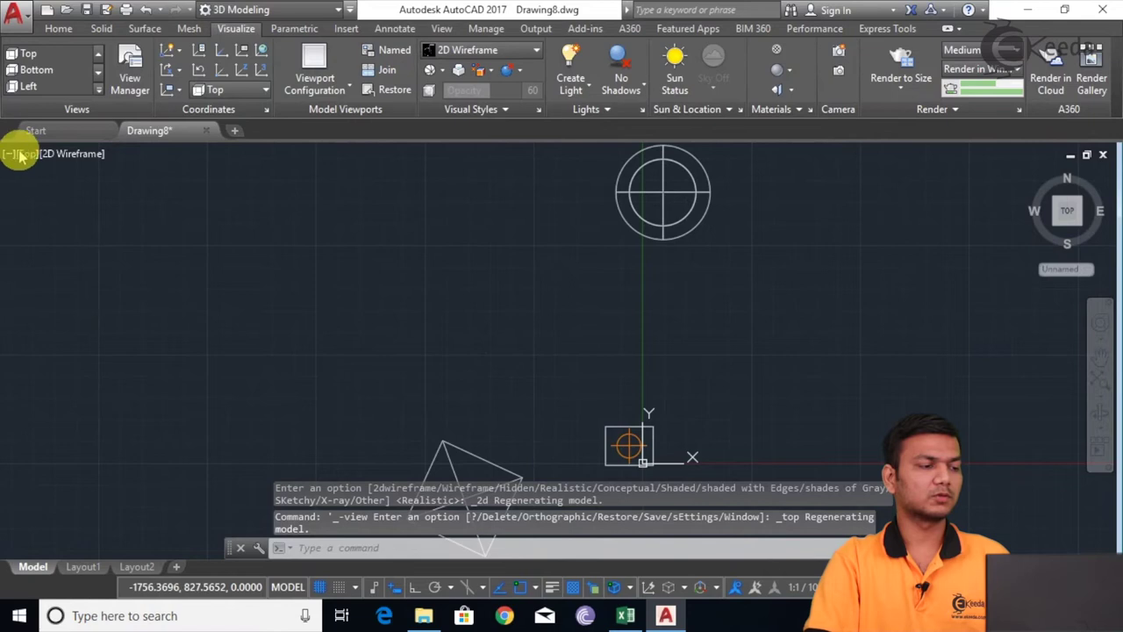
{"action": "left_click", "coordinate": [27, 155]}
{"action": "left_click", "coordinate": [63, 271]}
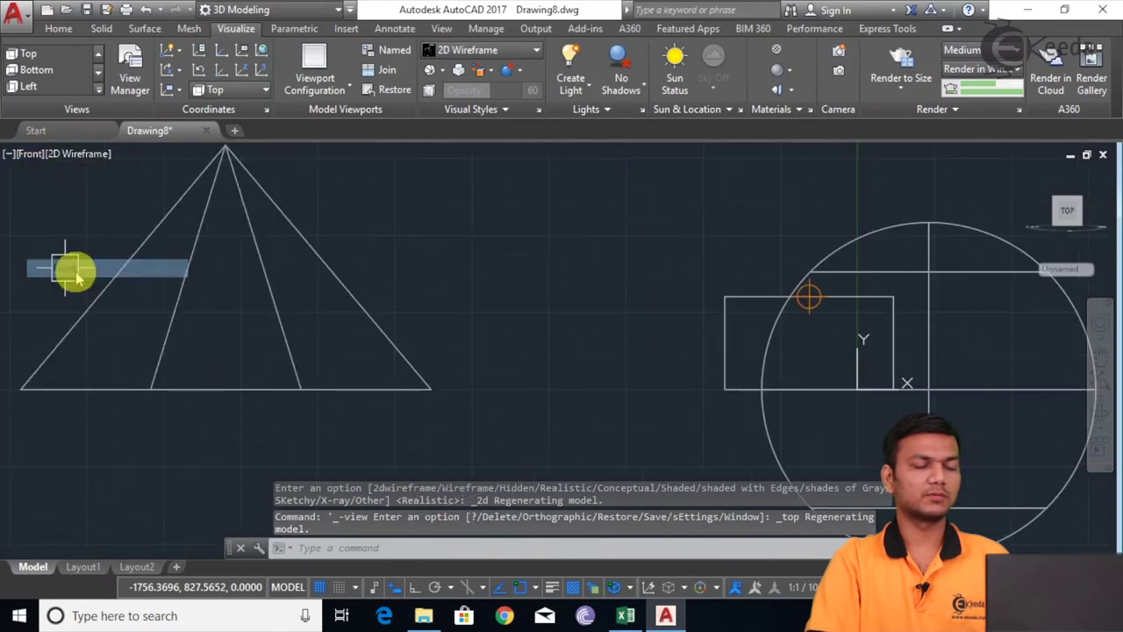
{"action": "mouse_move", "coordinate": [816, 377]}
{"action": "middle_mouse_down"}
{"action": "mouse_move", "coordinate": [782, 341]}
{"action": "mouse_move", "coordinate": [456, 327]}
{"action": "middle_mouse_up"}
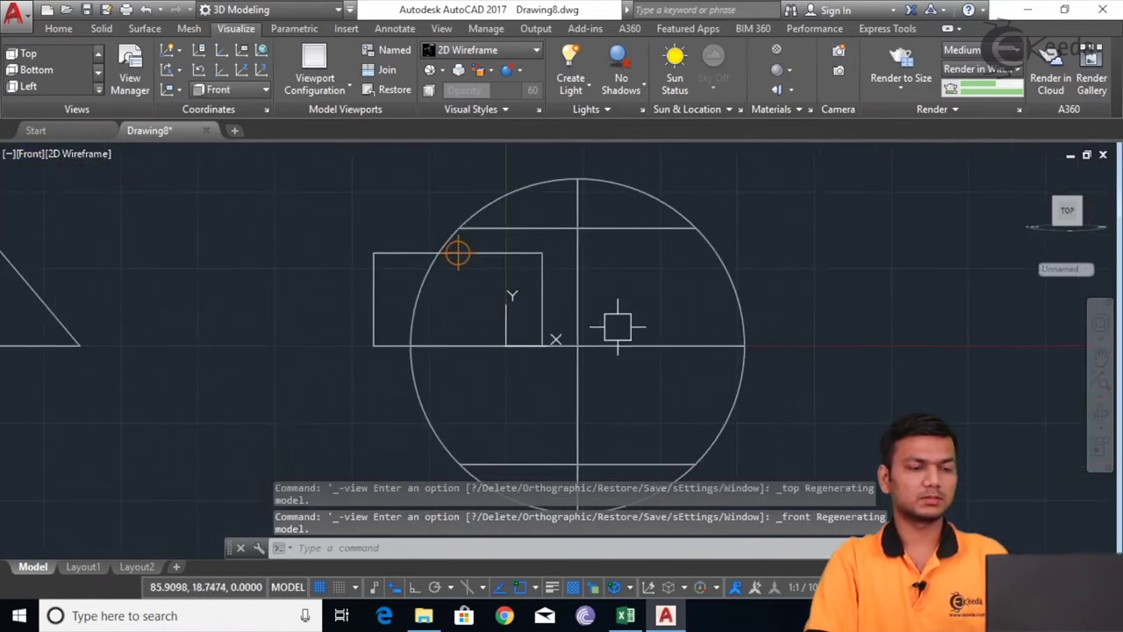
Step: Move the sphere further to the right with MOVE
{"action": "type", "text": "m"}
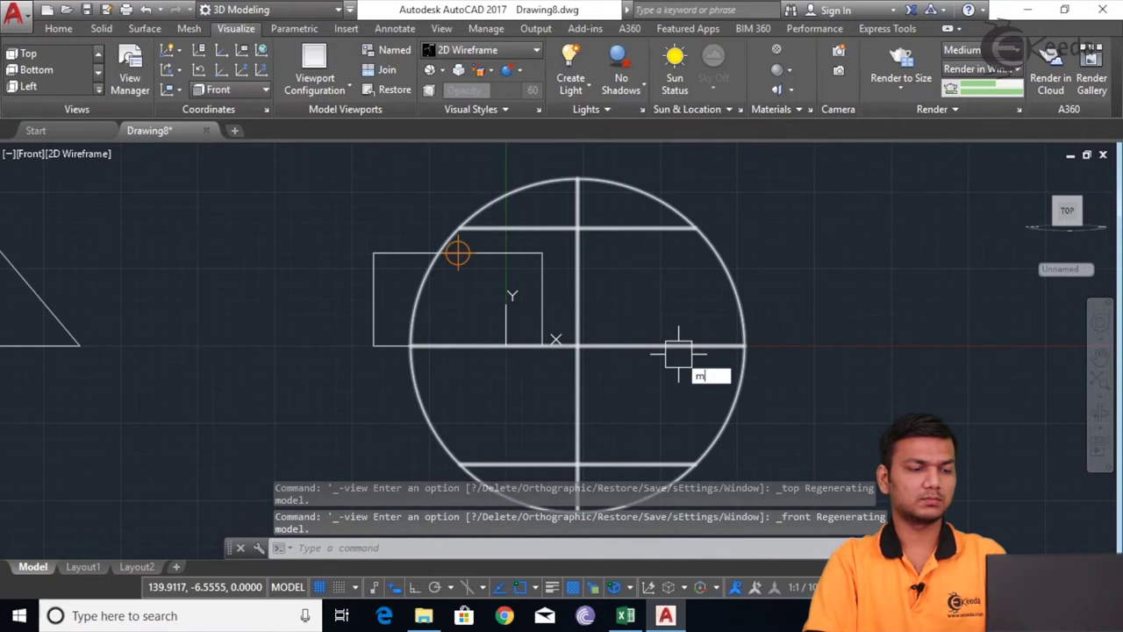
{"action": "key", "text": "Return"}
{"action": "left_click", "coordinate": [572, 344]}
{"action": "key", "text": "Return"}
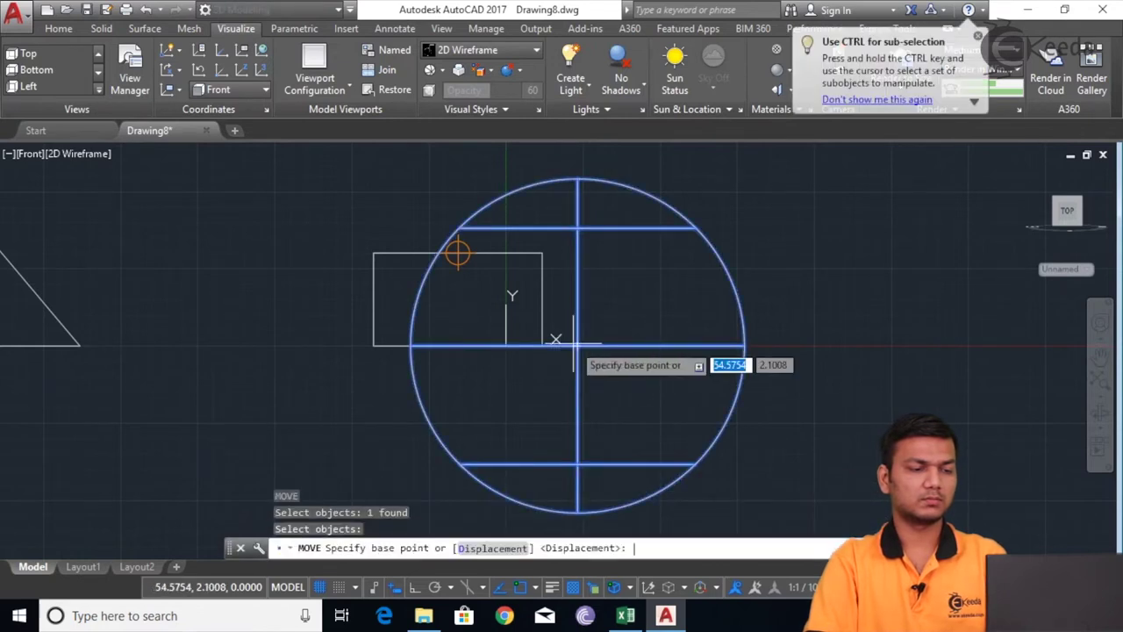
{"action": "left_click", "coordinate": [578, 345]}
{"action": "left_click", "coordinate": [860, 353]}
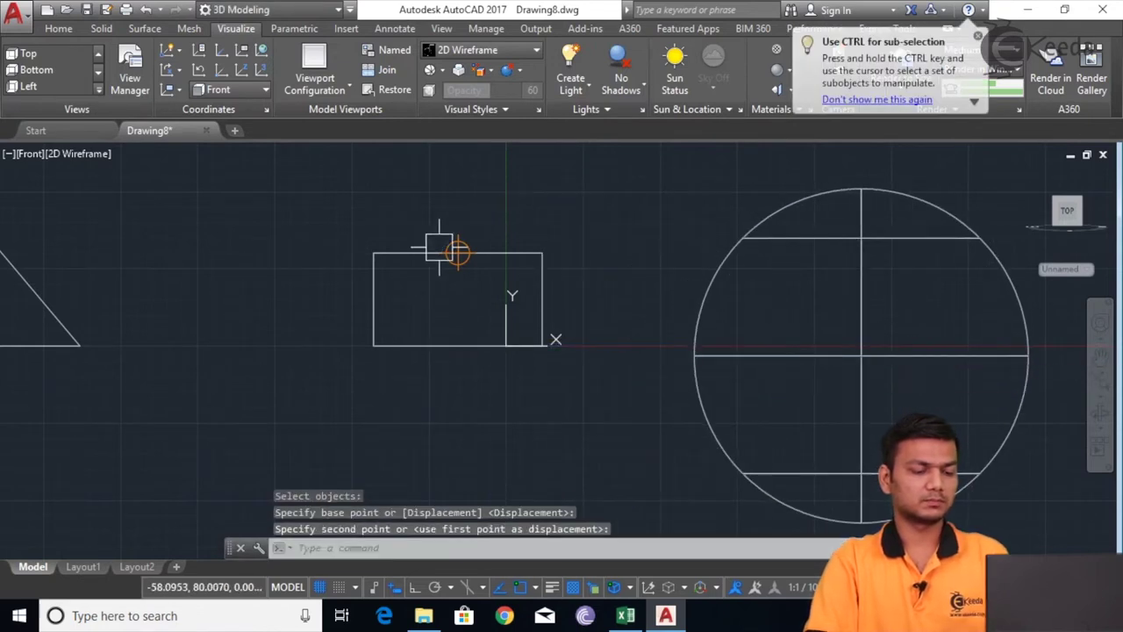
{"action": "scroll", "coordinate": [454, 250], "scroll_direction": "up", "scroll_amount": 2}
Step: With Ortho on, move the point light straight up above the box
{"action": "type", "text": "m"}
{"action": "key", "text": "Return"}
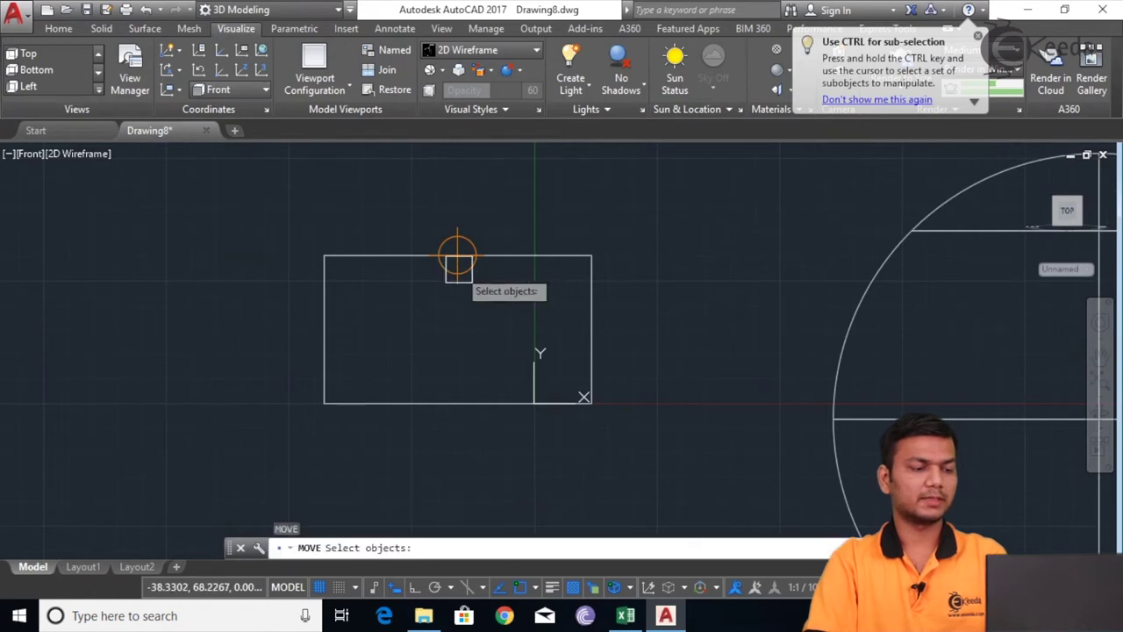
{"action": "left_click", "coordinate": [454, 261]}
{"action": "scroll", "coordinate": [456, 255], "scroll_direction": "up", "scroll_amount": 2}
{"action": "key", "text": "Return"}
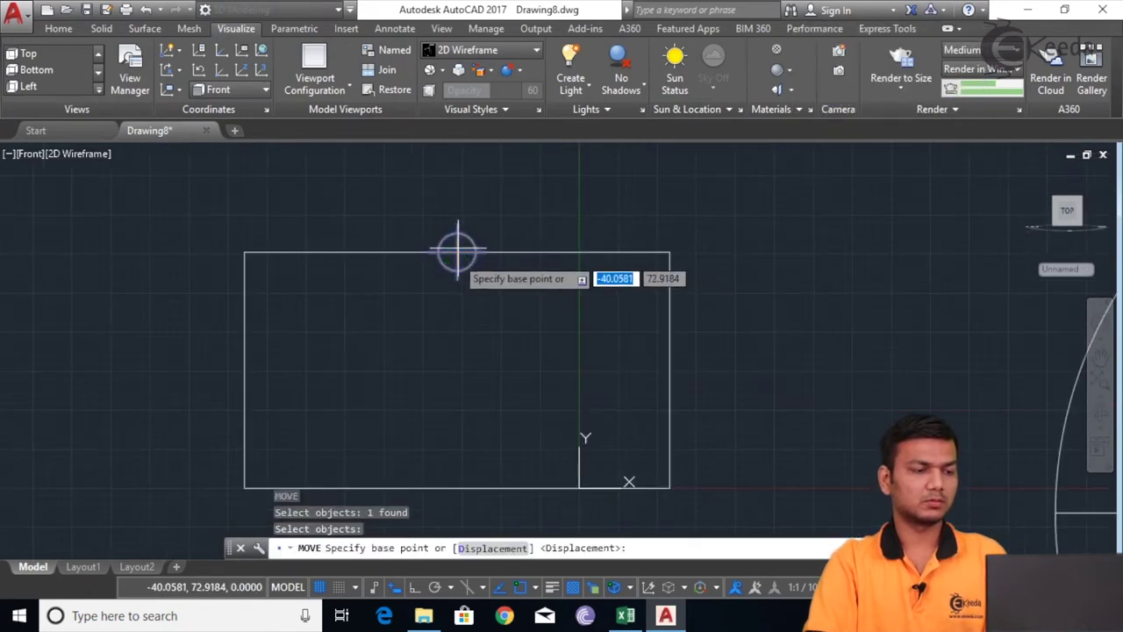
{"action": "left_click", "coordinate": [456, 251]}
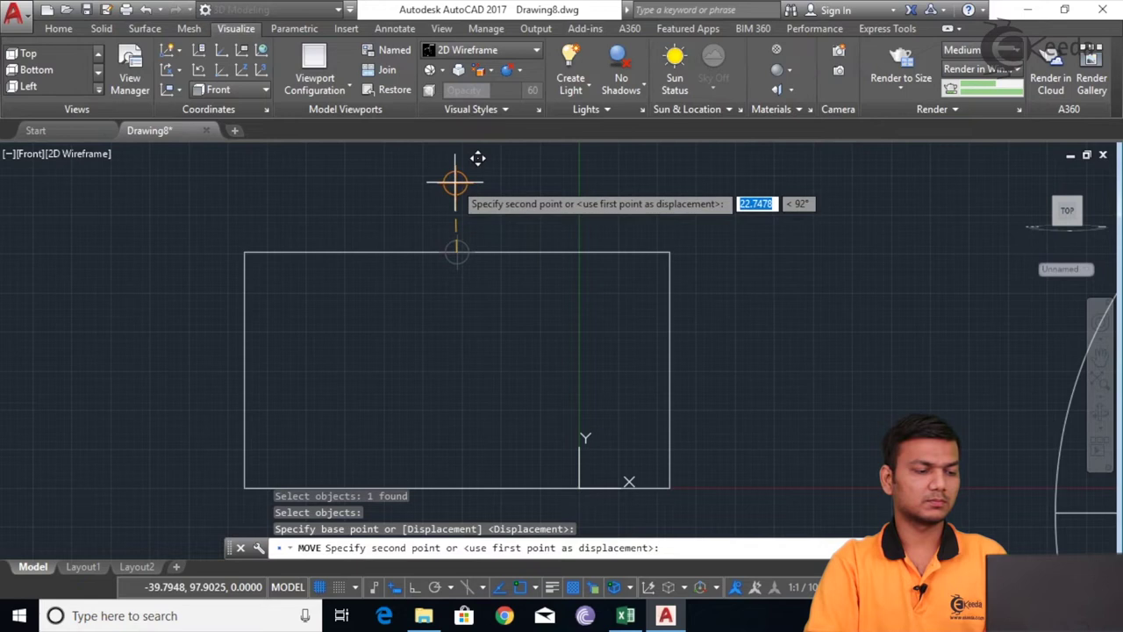
{"action": "key", "text": "F8"}
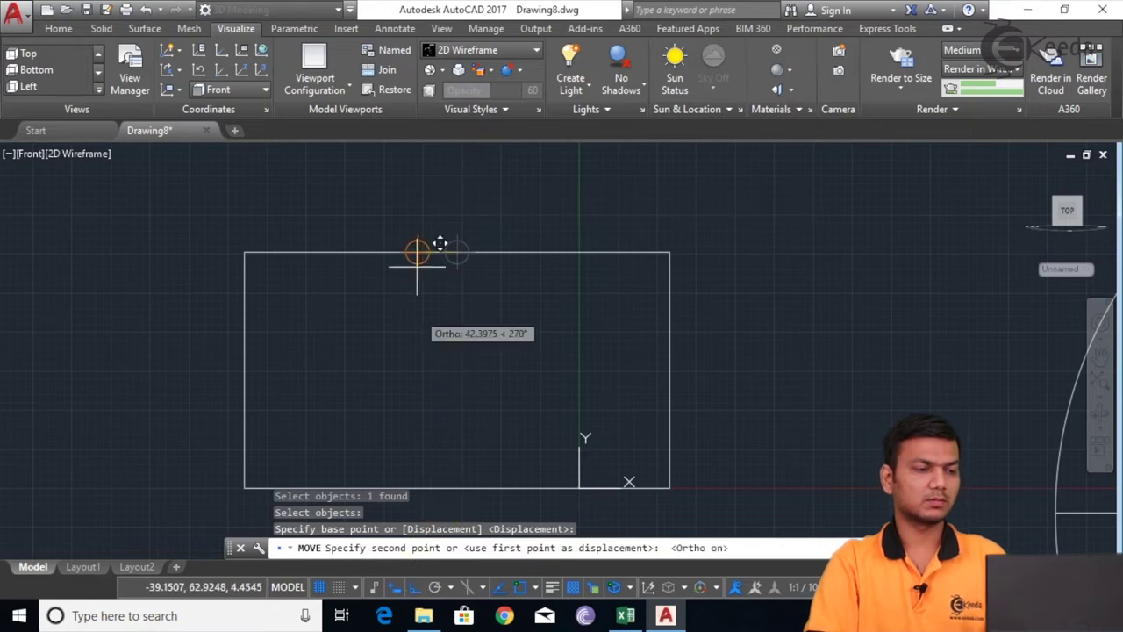
{"action": "left_click", "coordinate": [457, 173]}
Step: In a 3D orbit view, move the light down to sit just above the box top
{"action": "middle_click_drag", "start_coordinate": [388, 331], "coordinate": [467, 224], "text": "shift"}
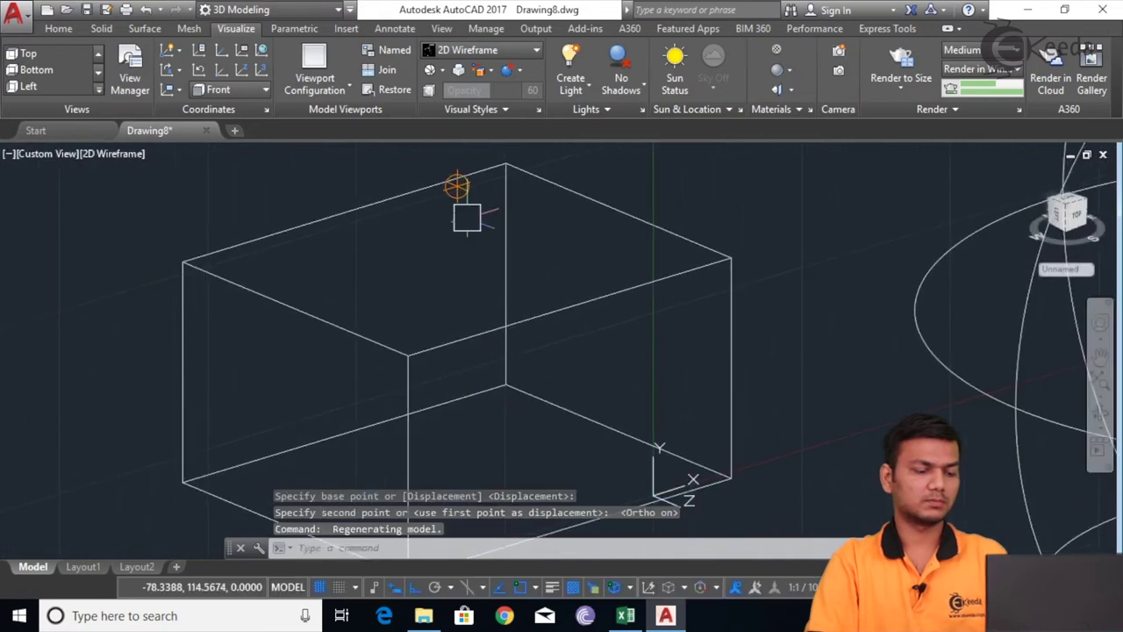
{"action": "scroll", "coordinate": [466, 223], "scroll_direction": "up", "scroll_amount": 2}
{"action": "type", "text": "M"}
{"action": "key", "text": "Return"}
{"action": "left_click", "coordinate": [458, 183]}
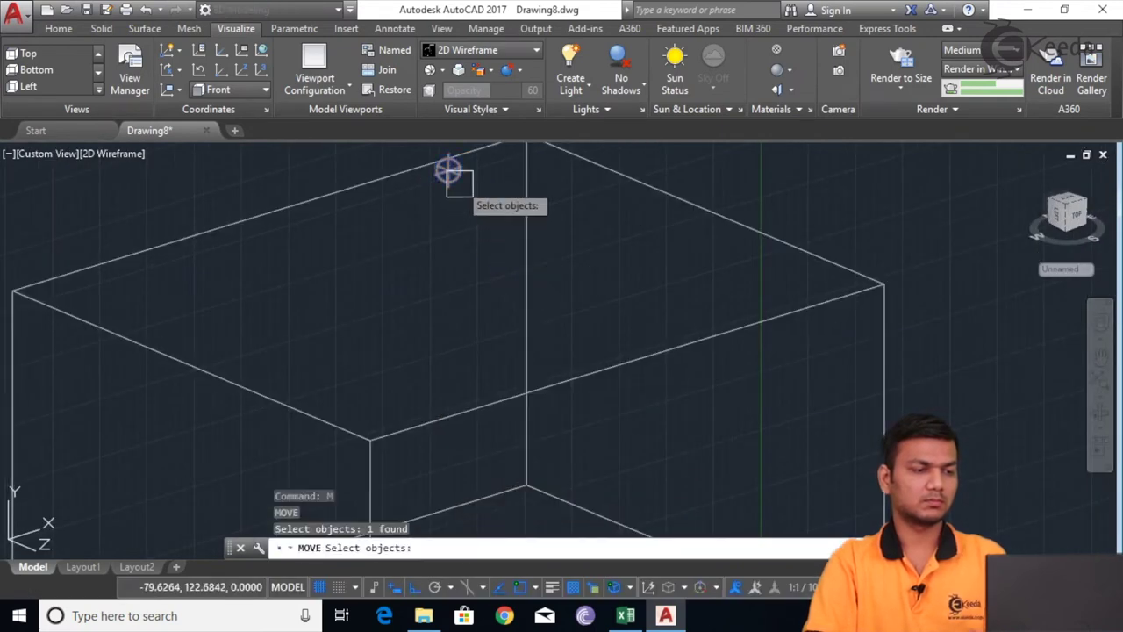
{"action": "key", "text": "Return"}
{"action": "left_click", "coordinate": [449, 169]}
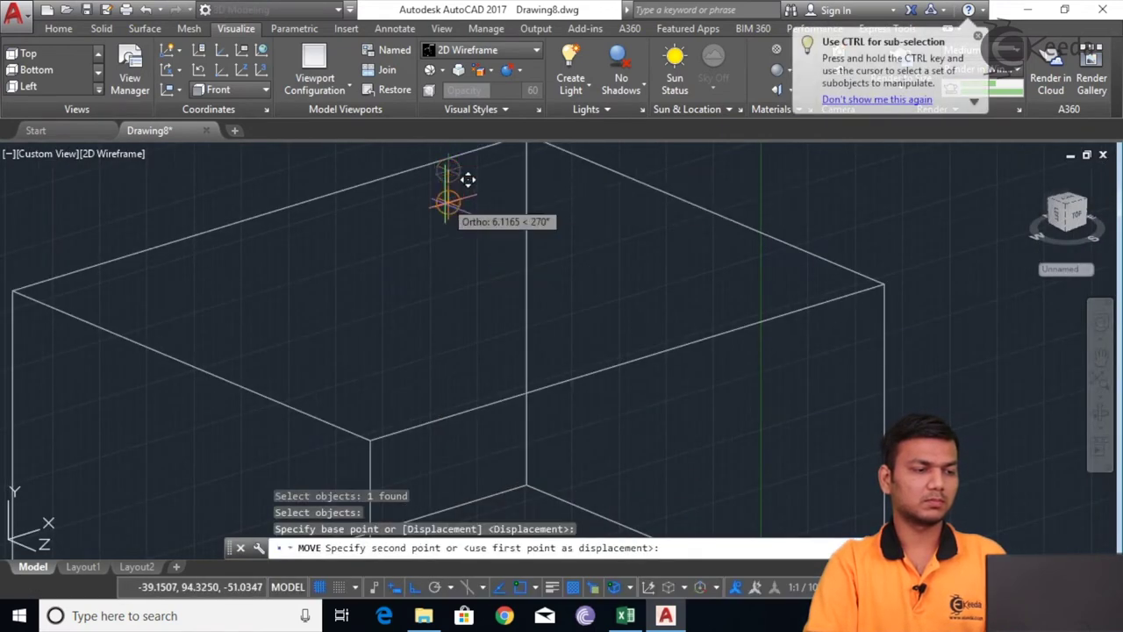
{"action": "left_click", "coordinate": [454, 196]}
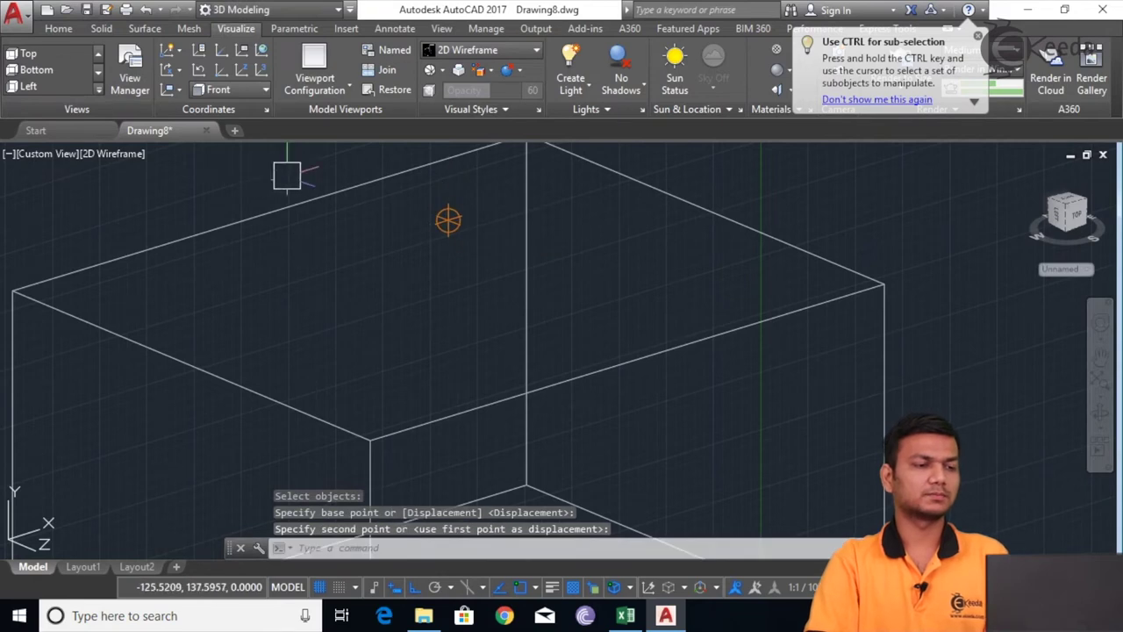
{"action": "scroll", "coordinate": [286, 175], "scroll_direction": "down", "scroll_amount": 2}
{"action": "middle_click_drag", "start_coordinate": [725, 197], "coordinate": [648, 239]}
Step: Shade the model in the Realistic style and make a Render to Size test render
{"action": "left_click", "coordinate": [133, 156]}
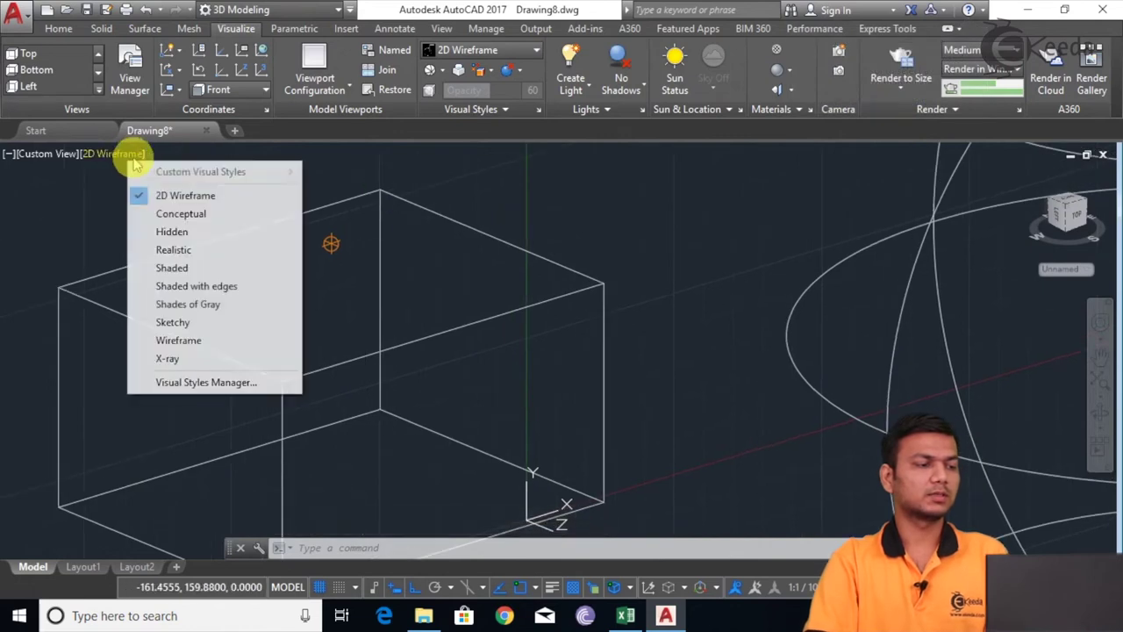
{"action": "left_click", "coordinate": [169, 249]}
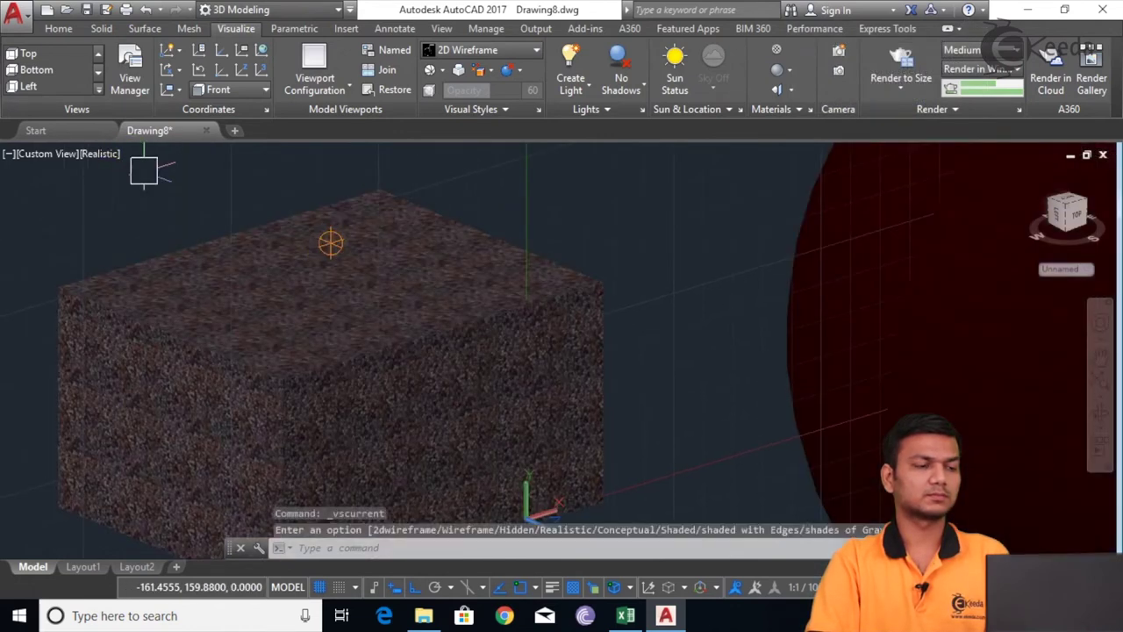
{"action": "scroll", "coordinate": [488, 234], "scroll_direction": "down", "scroll_amount": 2}
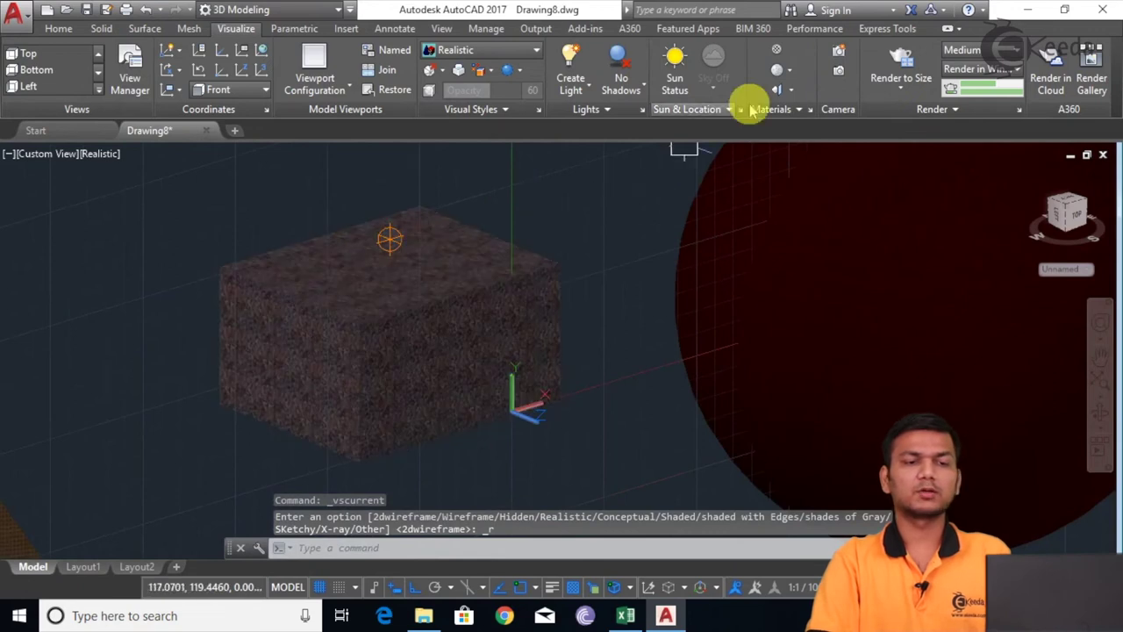
{"action": "left_click", "coordinate": [889, 70]}
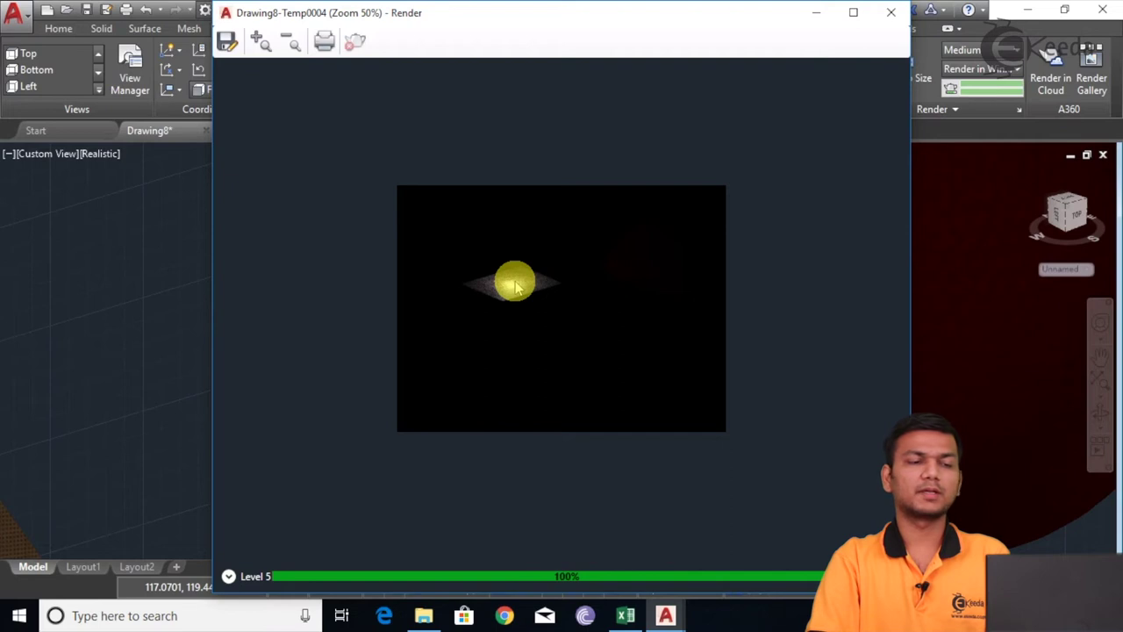
{"action": "left_click", "coordinate": [893, 14]}
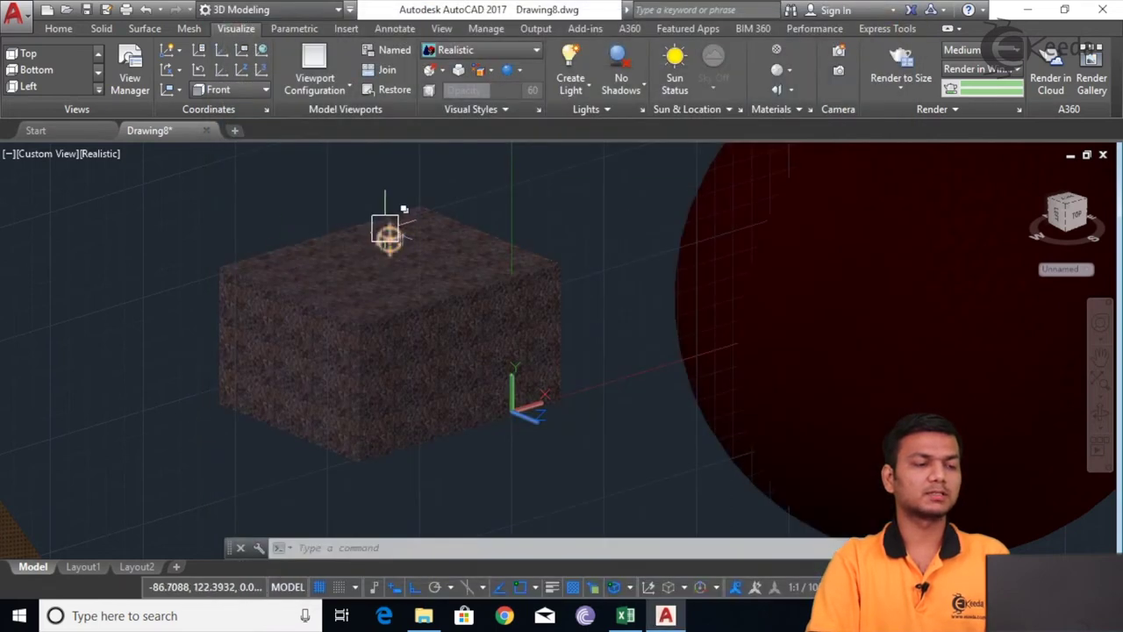
Step: Open the Properties palette (PR) and try picking the light through selection cycling
{"action": "scroll", "coordinate": [385, 229], "scroll_direction": "up", "scroll_amount": 3}
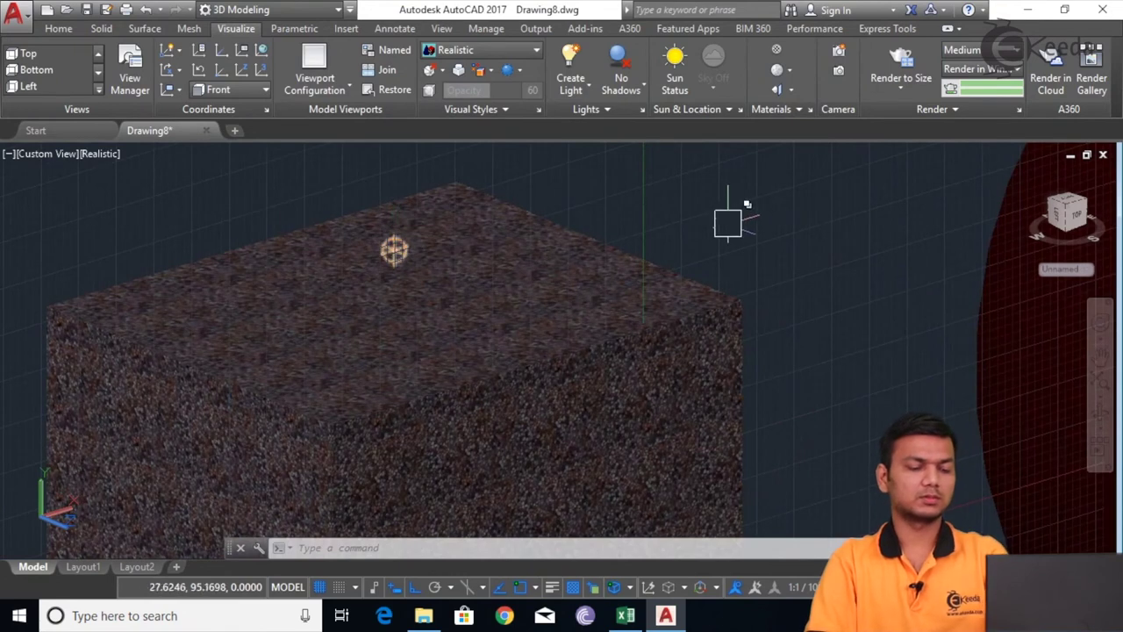
{"action": "type", "text": "R"}
{"action": "key", "text": "Return"}
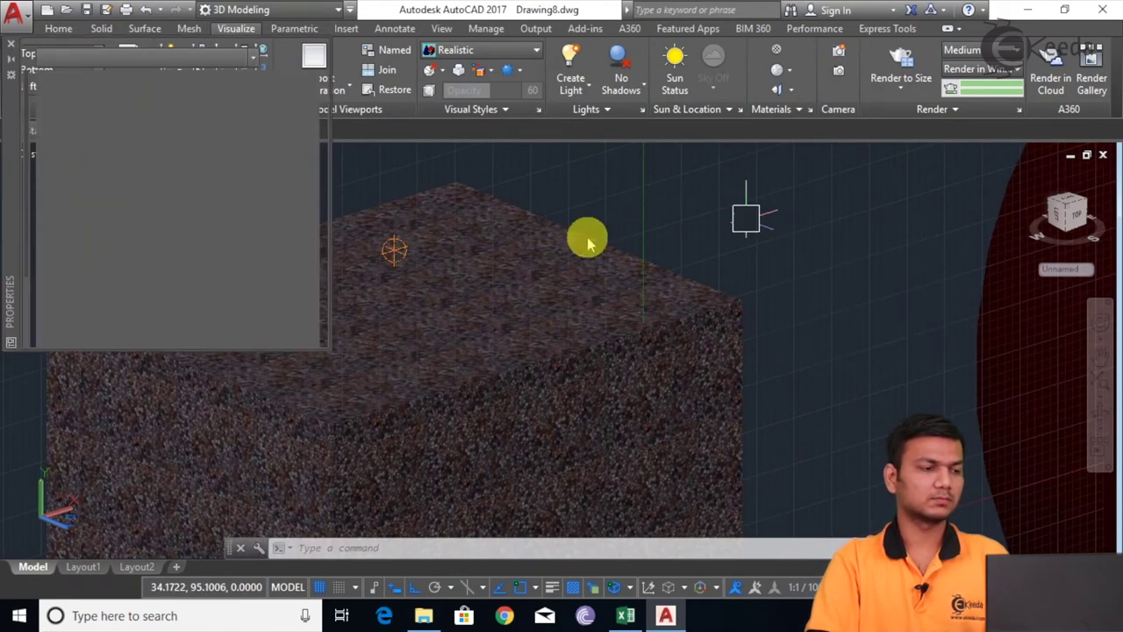
{"action": "left_click", "coordinate": [292, 59]}
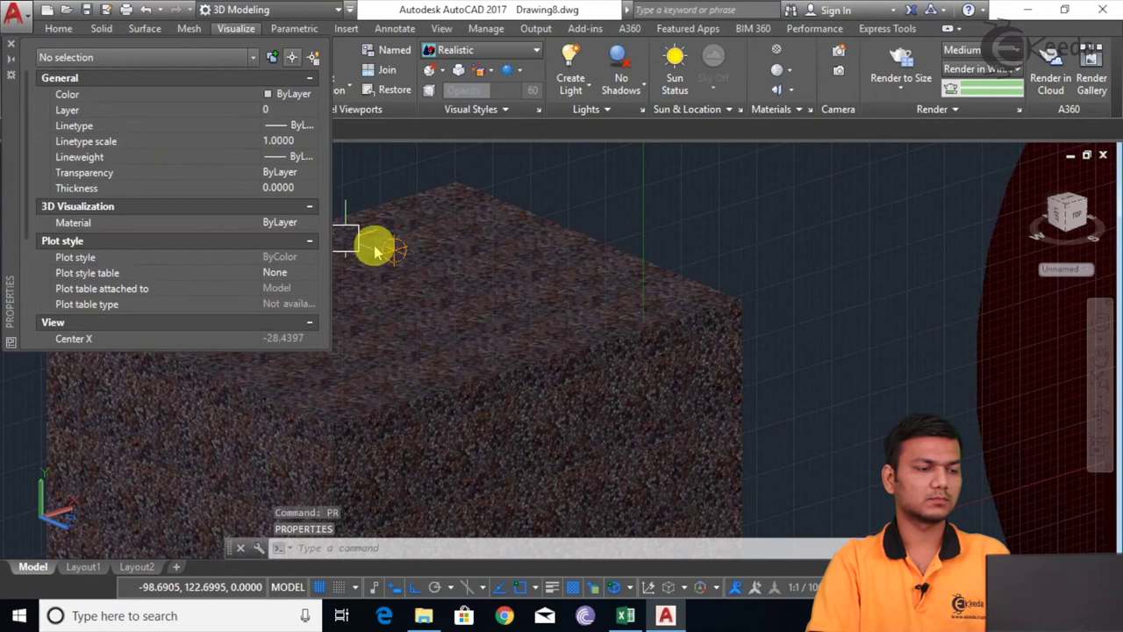
{"action": "left_click", "coordinate": [412, 250]}
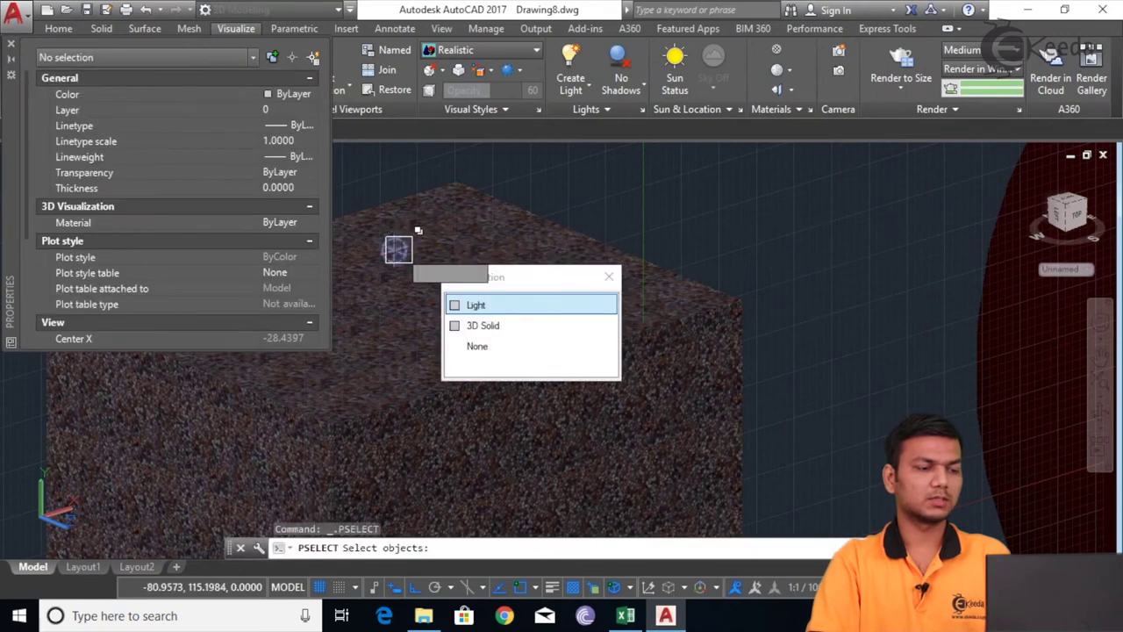
{"action": "left_click", "coordinate": [468, 304]}
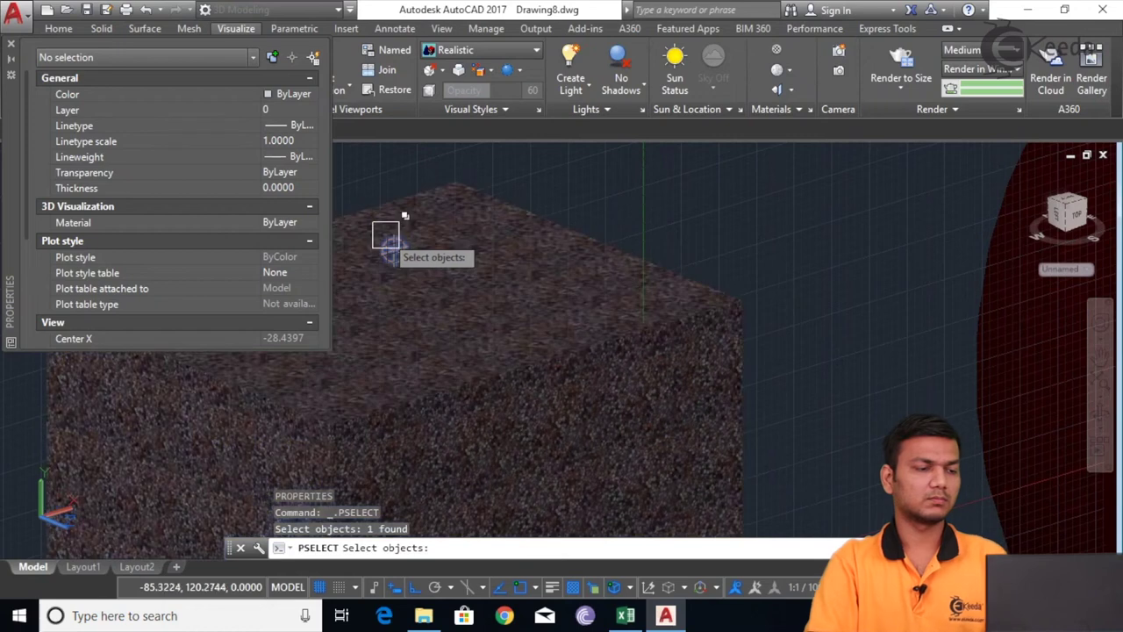
{"action": "left_click", "coordinate": [385, 235]}
{"action": "key", "text": "Escape"}
{"action": "key", "text": "Escape"}
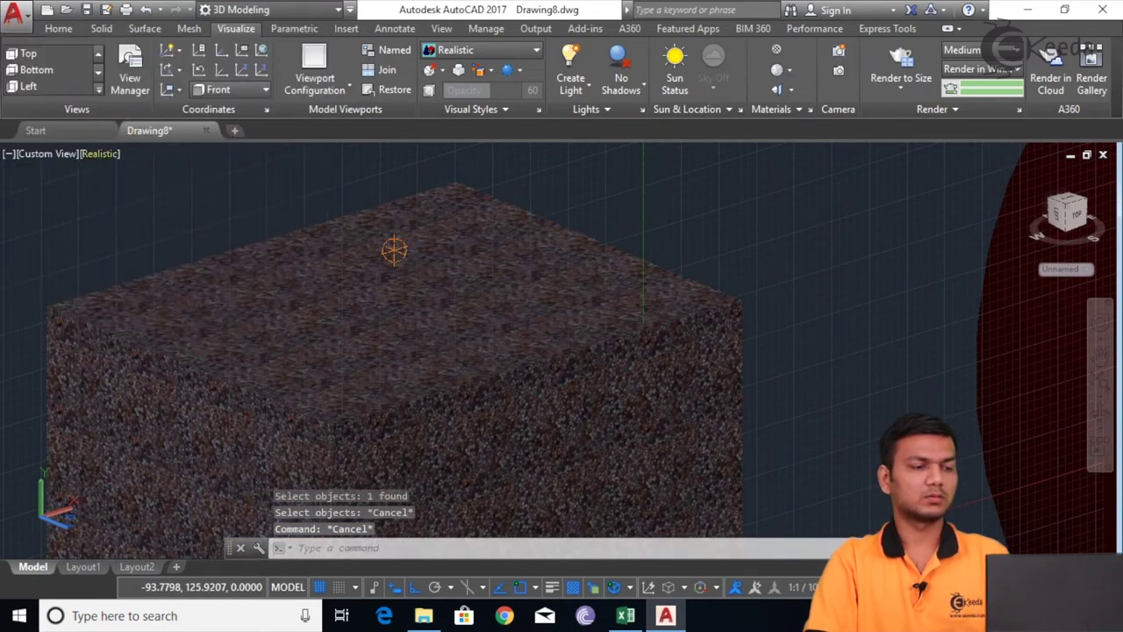
Step: Pick the light above the box, cancelling the accidental grip stretch
{"action": "scroll", "coordinate": [447, 281], "scroll_direction": "up", "scroll_amount": 6}
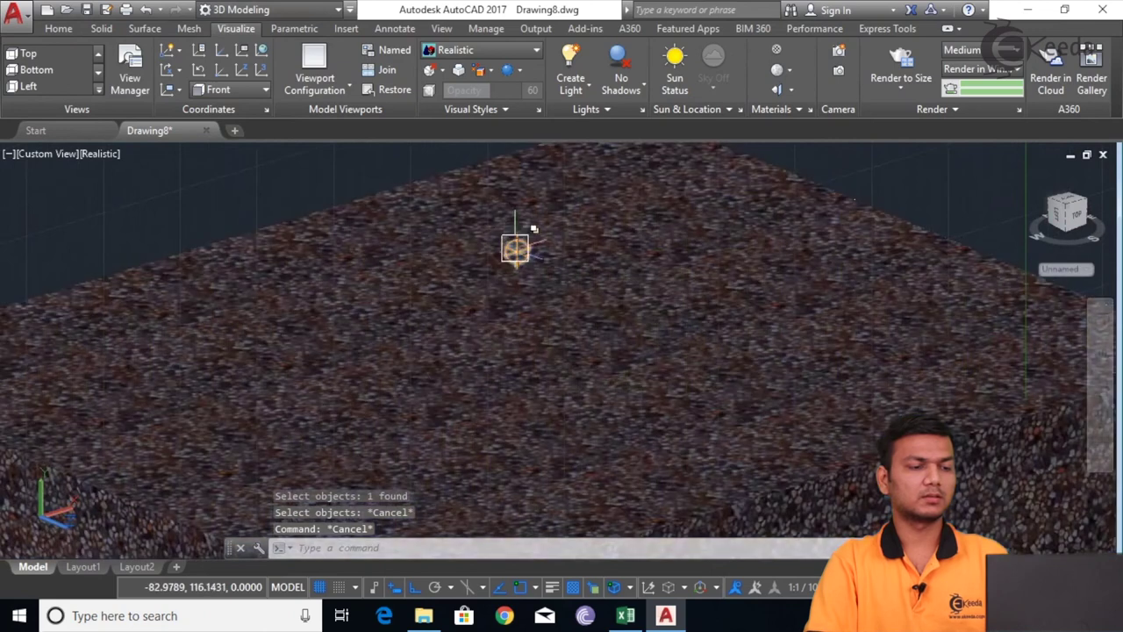
{"action": "left_click", "coordinate": [515, 248]}
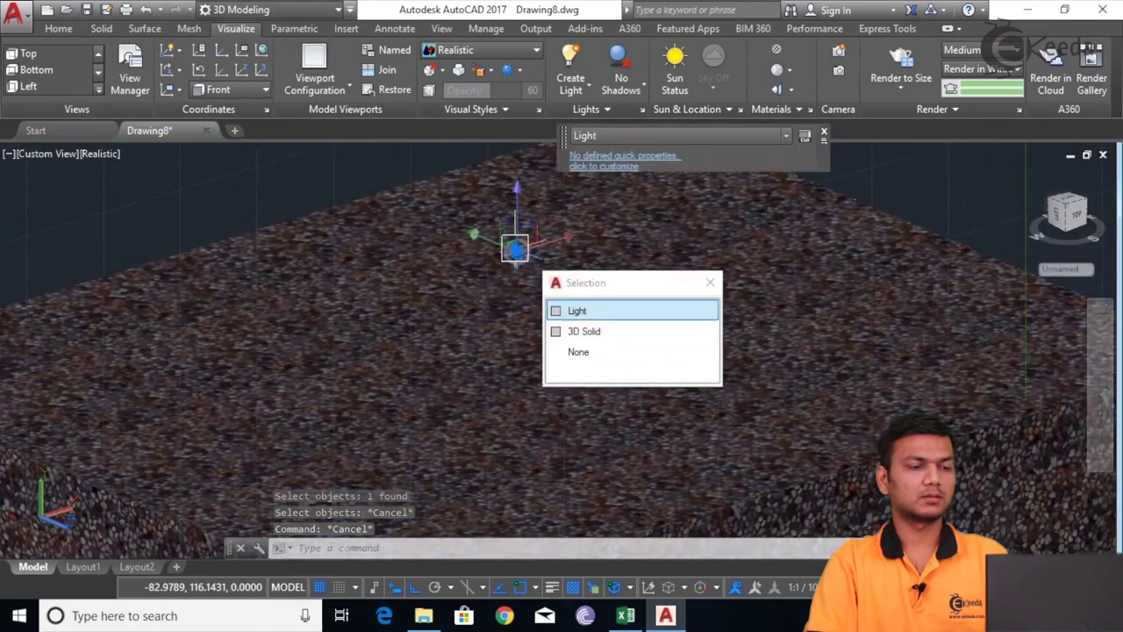
{"action": "key", "text": "Return"}
{"action": "left_click", "coordinate": [516, 251]}
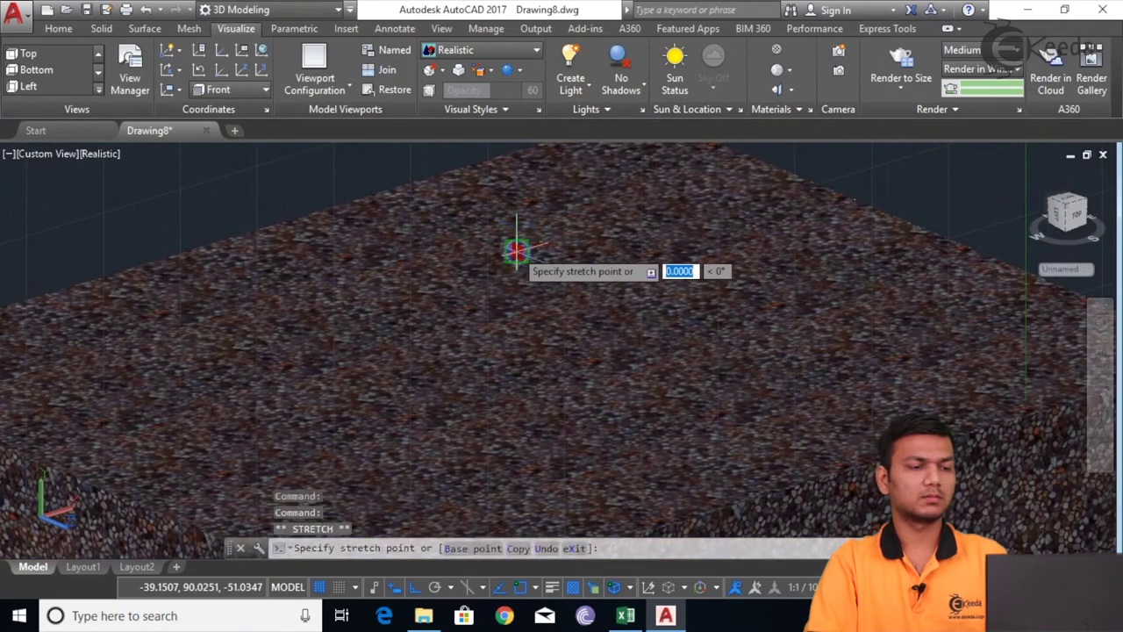
{"action": "key", "text": "Escape"}
{"action": "key", "text": "Escape"}
{"action": "scroll", "coordinate": [434, 303], "scroll_direction": "down", "scroll_amount": 2}
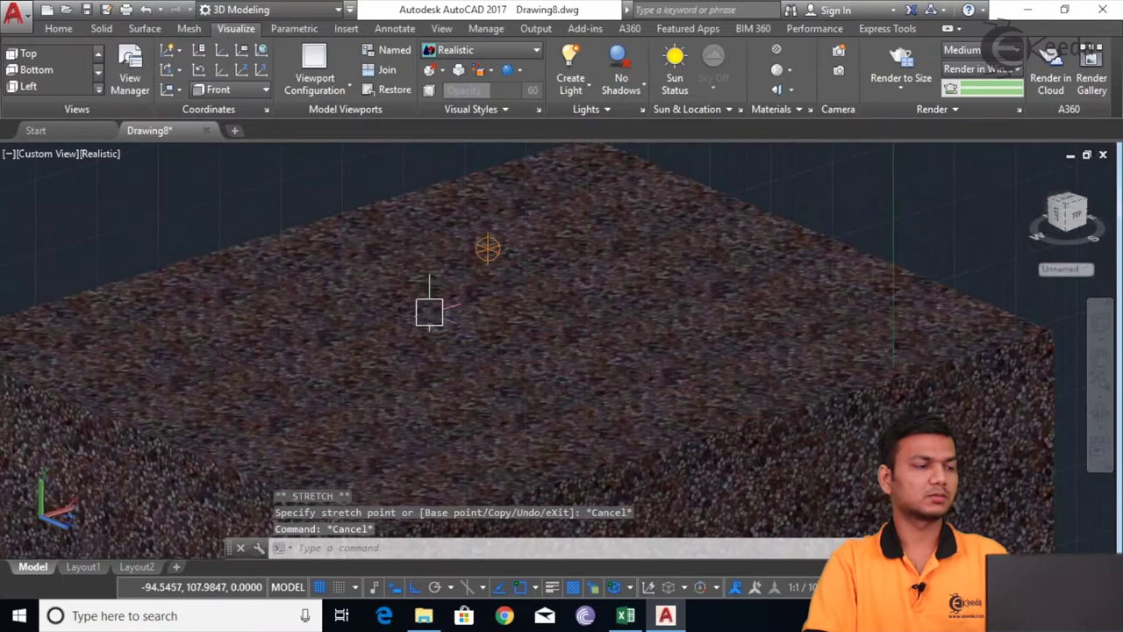
Step: Return to 2D Wireframe and window-select the light apart from the box
{"action": "left_click", "coordinate": [100, 153]}
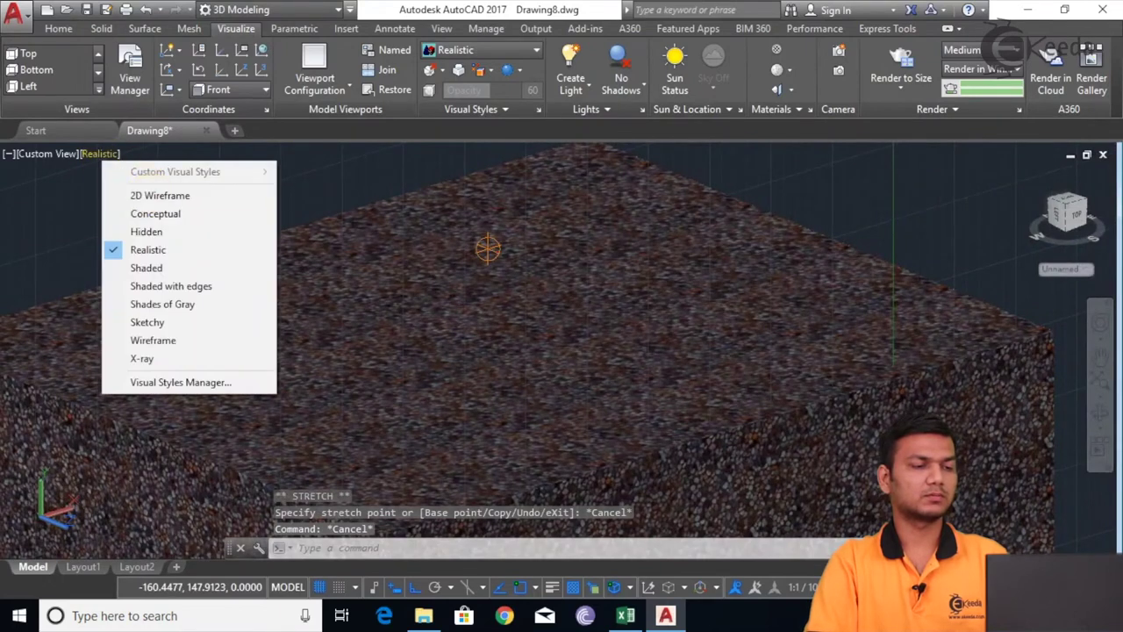
{"action": "left_click", "coordinate": [136, 193]}
{"action": "left_click", "coordinate": [489, 250]}
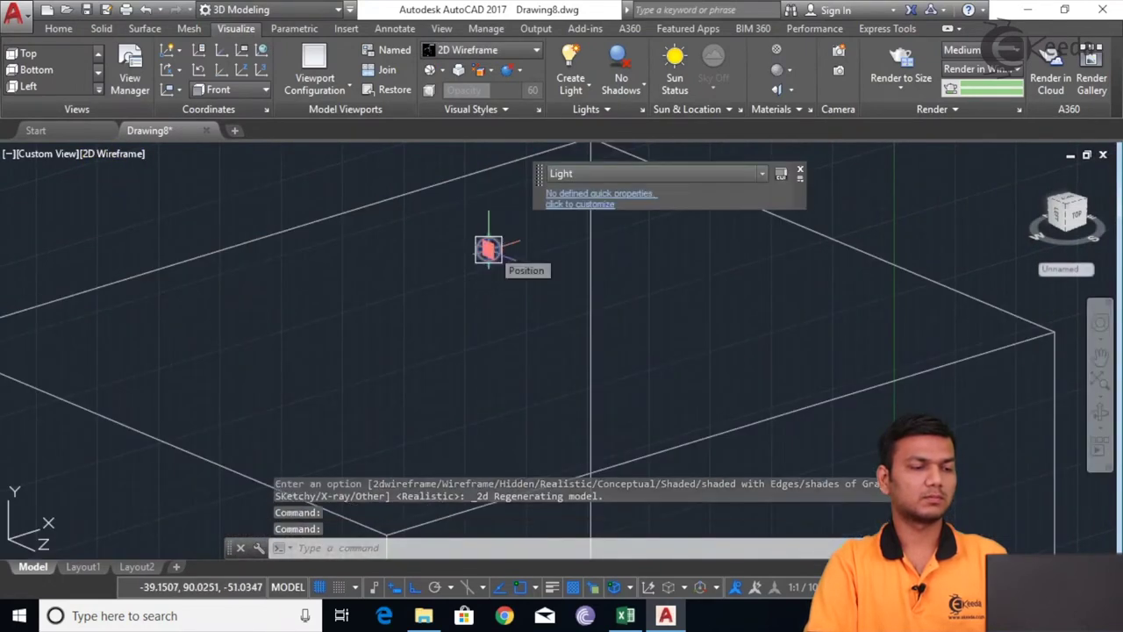
{"action": "scroll", "coordinate": [488, 250], "scroll_direction": "up", "scroll_amount": 2}
{"action": "key", "text": "Escape"}
{"action": "scroll", "coordinate": [491, 247], "scroll_direction": "up", "scroll_amount": 1}
{"action": "scroll", "coordinate": [475, 249], "scroll_direction": "down", "scroll_amount": 3}
{"action": "left_click", "coordinate": [466, 240]}
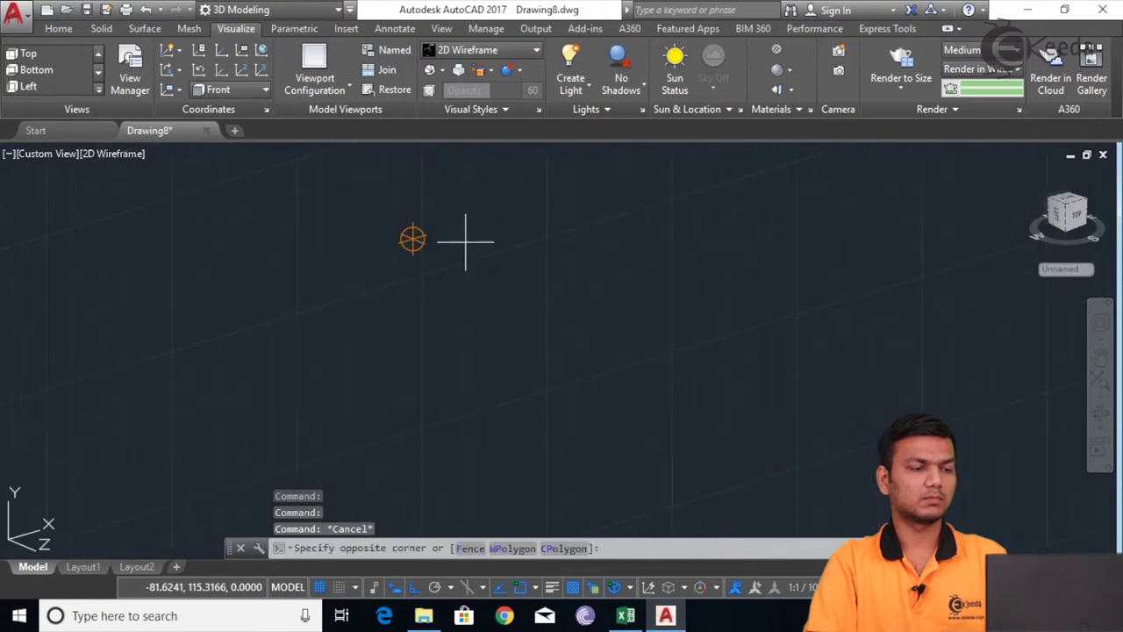
{"action": "left_click", "coordinate": [421, 245]}
{"action": "left_click", "coordinate": [404, 219]}
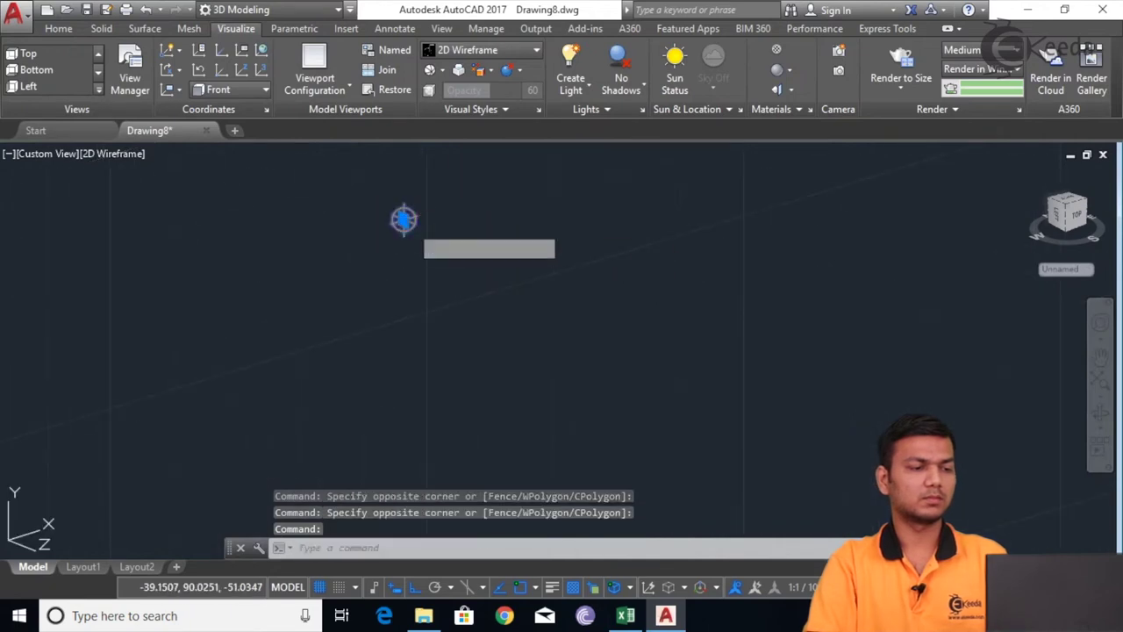
{"action": "key", "text": "Escape"}
{"action": "key", "text": "Escape"}
Step: In the CUI, tick Lamp intensity, Intensity factor, Falloff angle and On/Off Status for Light Quick Properties
{"action": "left_click", "coordinate": [406, 221]}
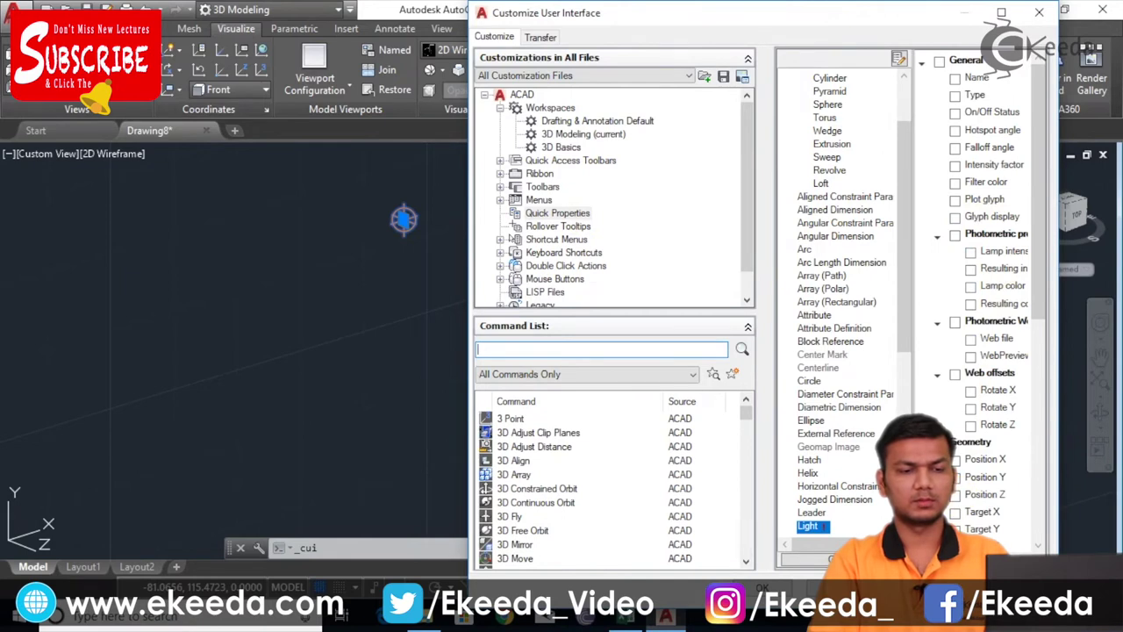
{"action": "scroll", "coordinate": [972, 307], "scroll_direction": "right", "scroll_amount": 2}
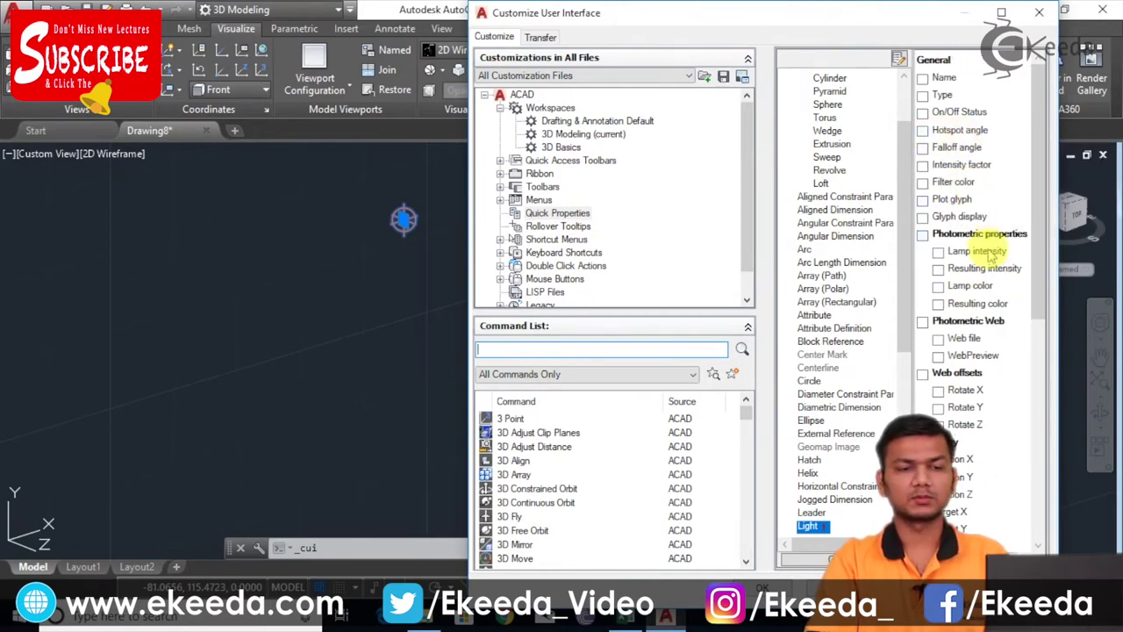
{"action": "left_click", "coordinate": [939, 252]}
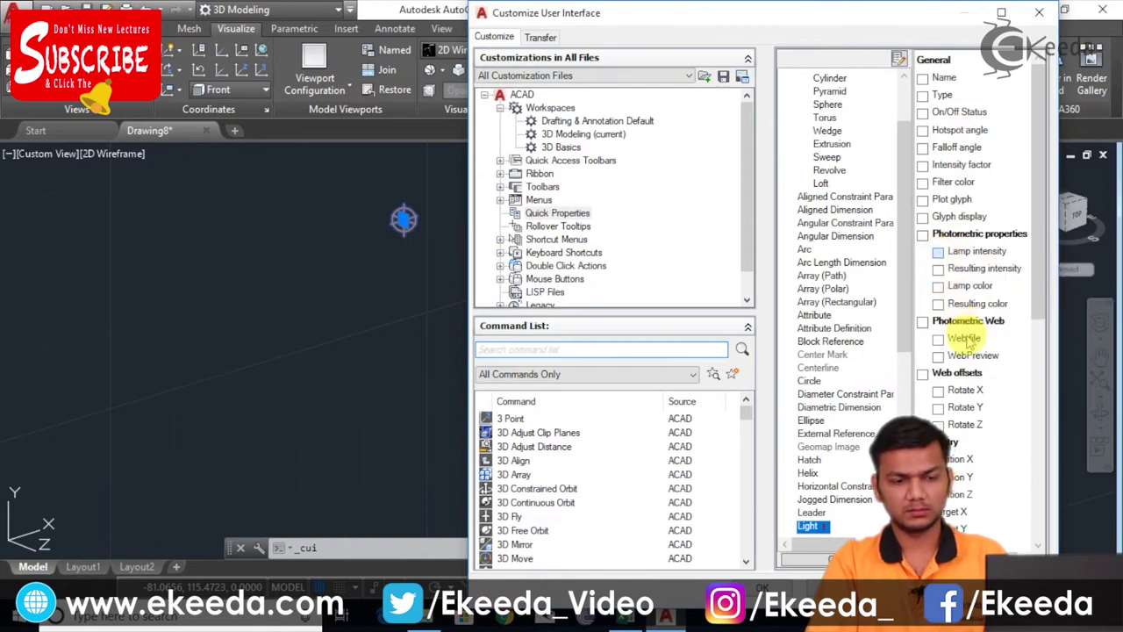
{"action": "left_click", "coordinate": [922, 166]}
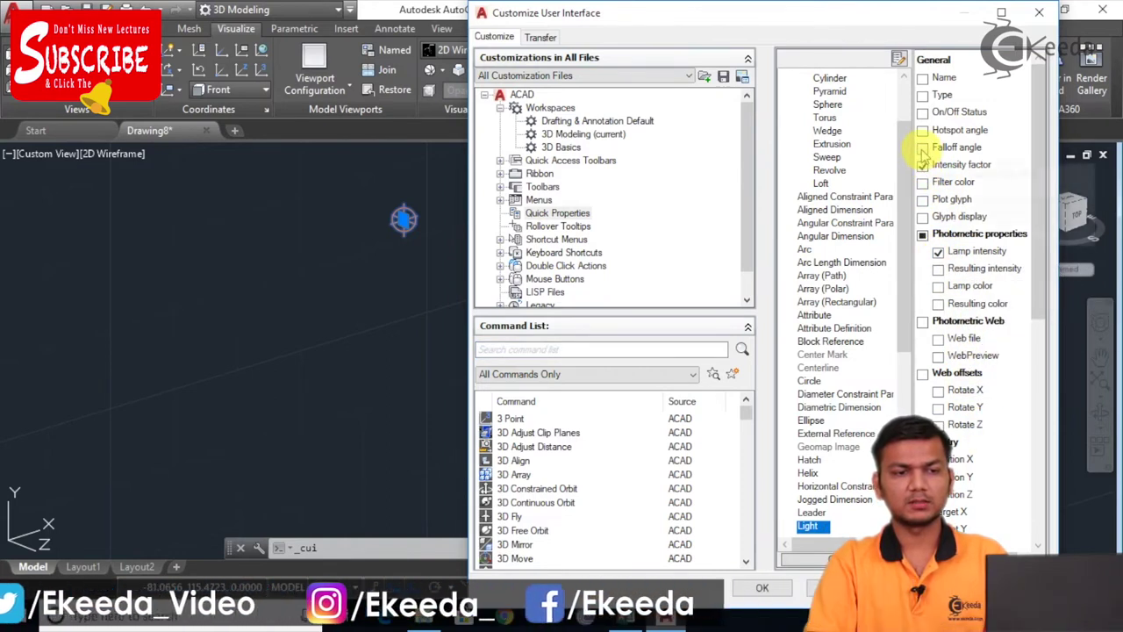
{"action": "left_click", "coordinate": [922, 147]}
{"action": "left_click", "coordinate": [922, 112]}
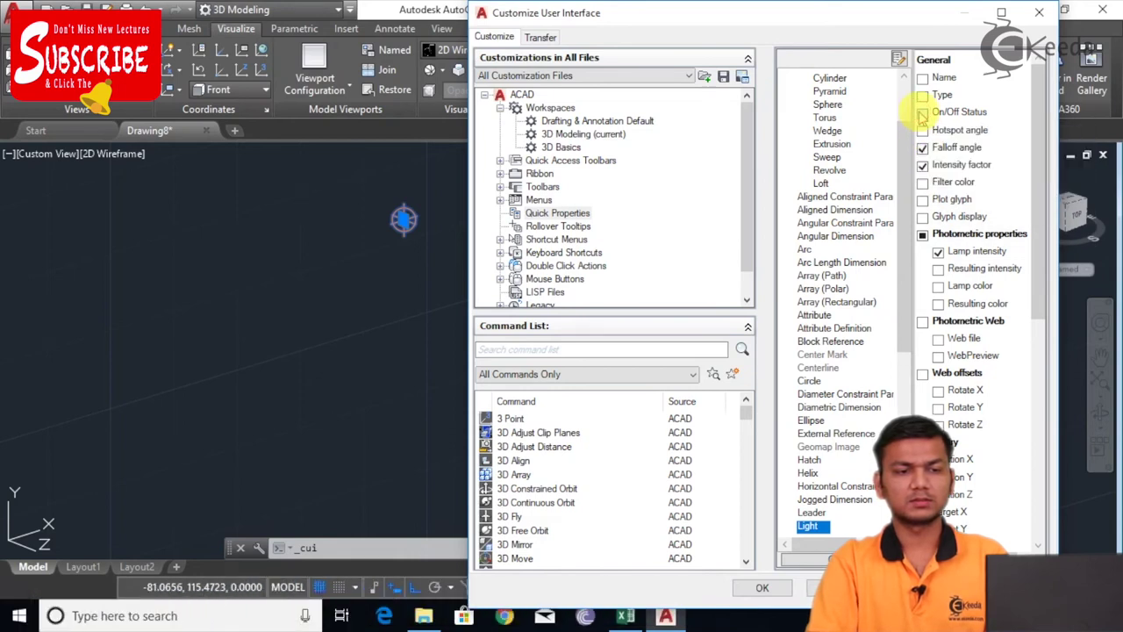
{"action": "scroll", "coordinate": [974, 290], "scroll_direction": "down", "scroll_amount": 6}
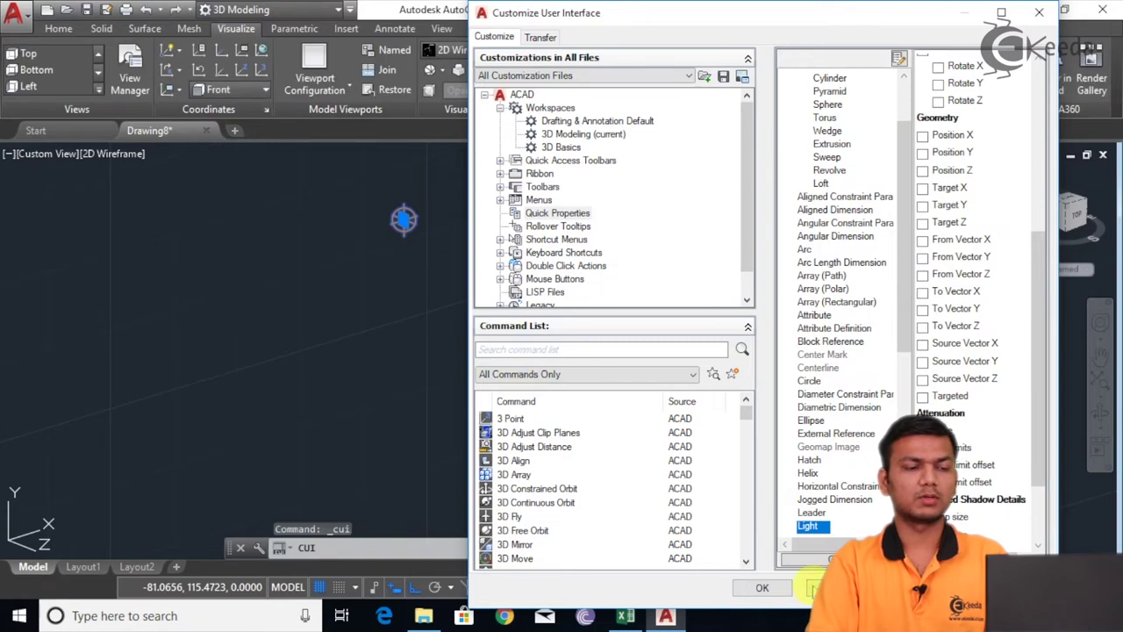
{"action": "left_click", "coordinate": [777, 590]}
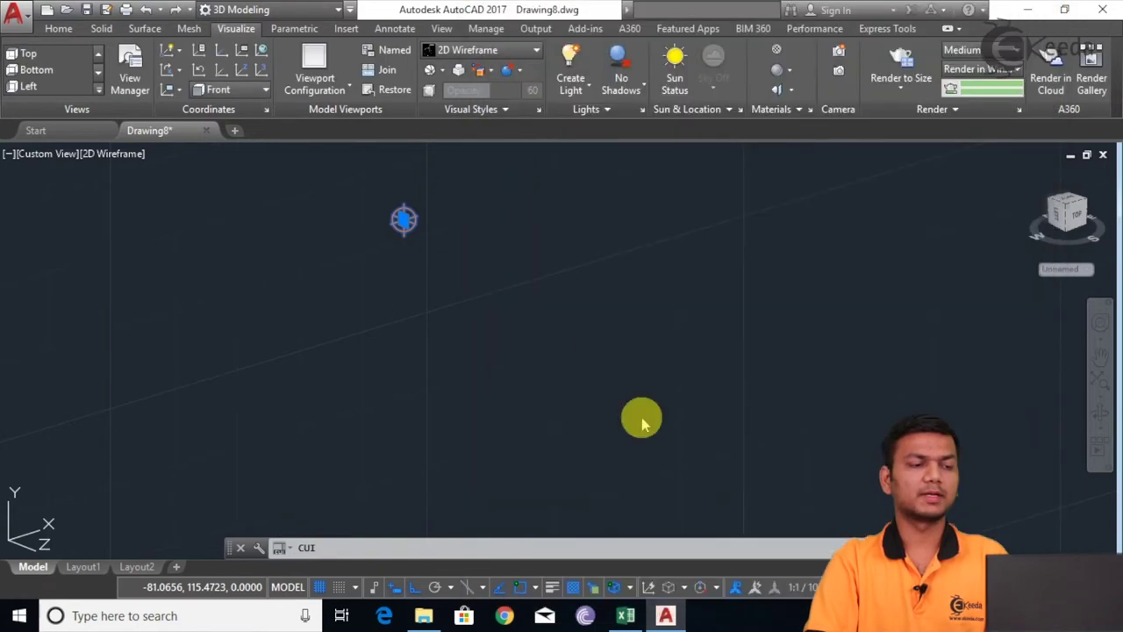
Step: Window-select the point light and show its Quick Properties
{"action": "left_click", "coordinate": [440, 234]}
{"action": "left_click", "coordinate": [413, 244]}
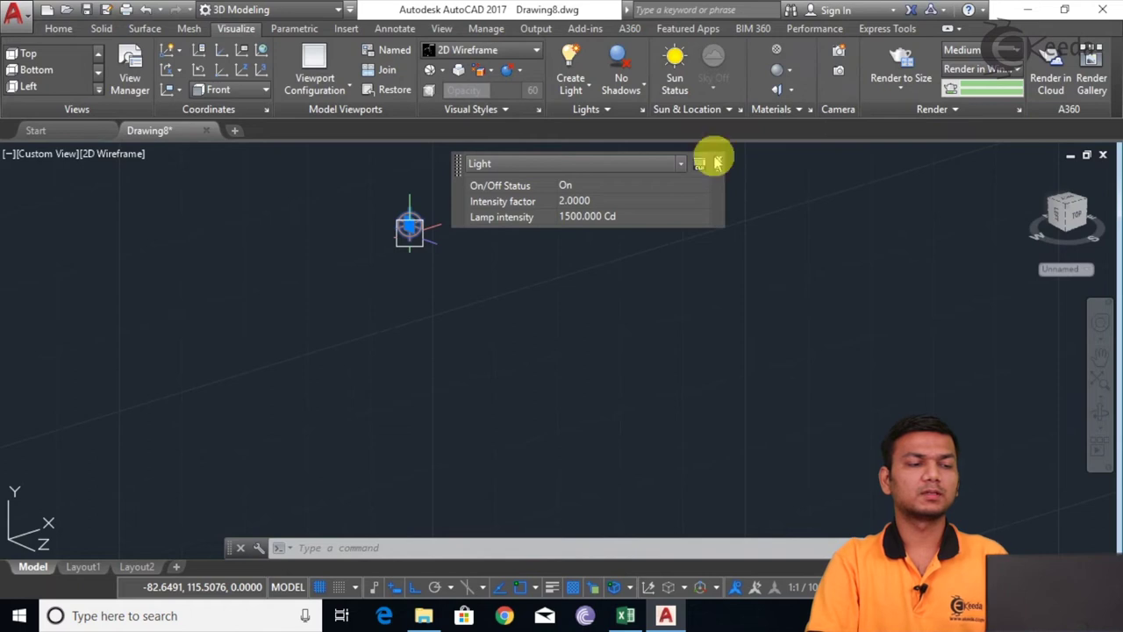
{"action": "left_click", "coordinate": [409, 226]}
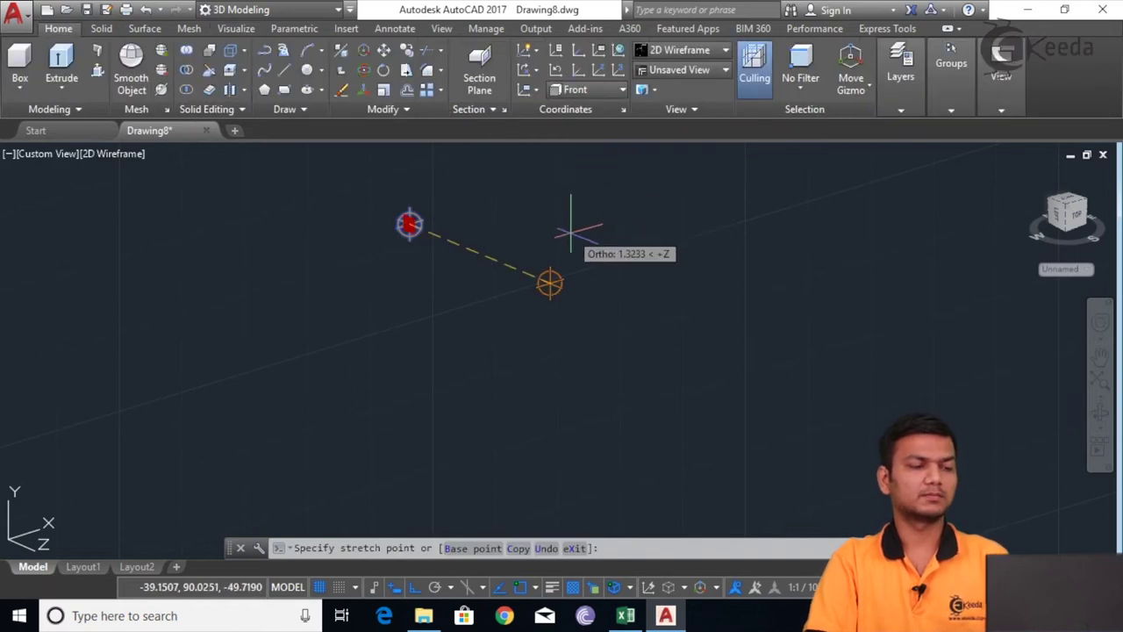
{"action": "key", "text": "Escape"}
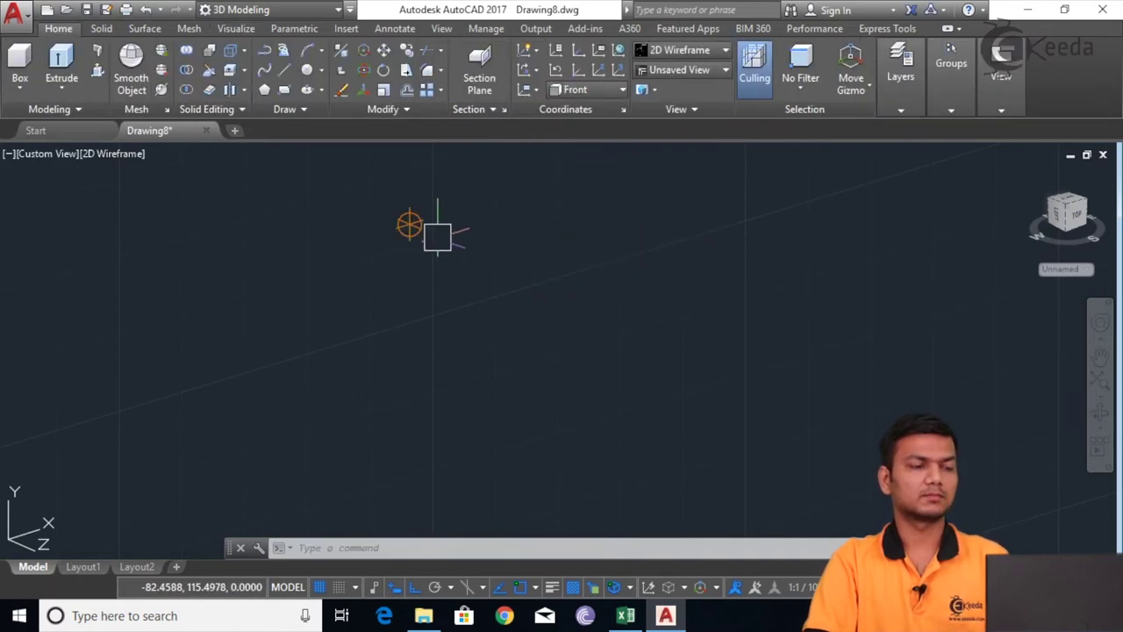
{"action": "left_click", "coordinate": [409, 224]}
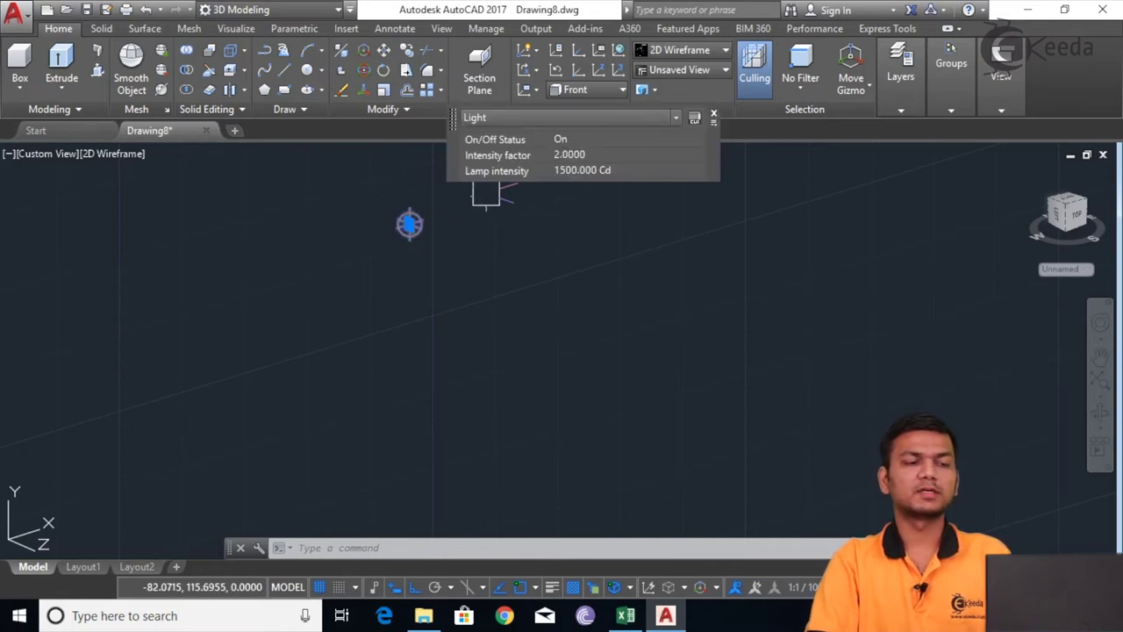
Step: Change the light's intensity factor from 2 to 6 in the lamp intensity settings
{"action": "left_click", "coordinate": [582, 170]}
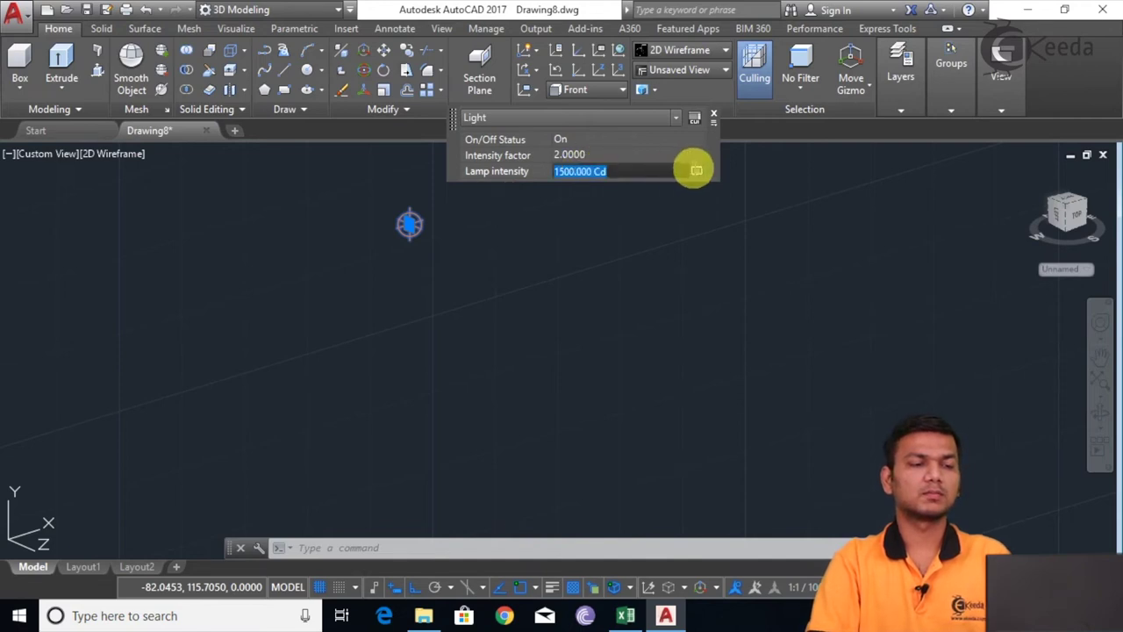
{"action": "left_click", "coordinate": [697, 172]}
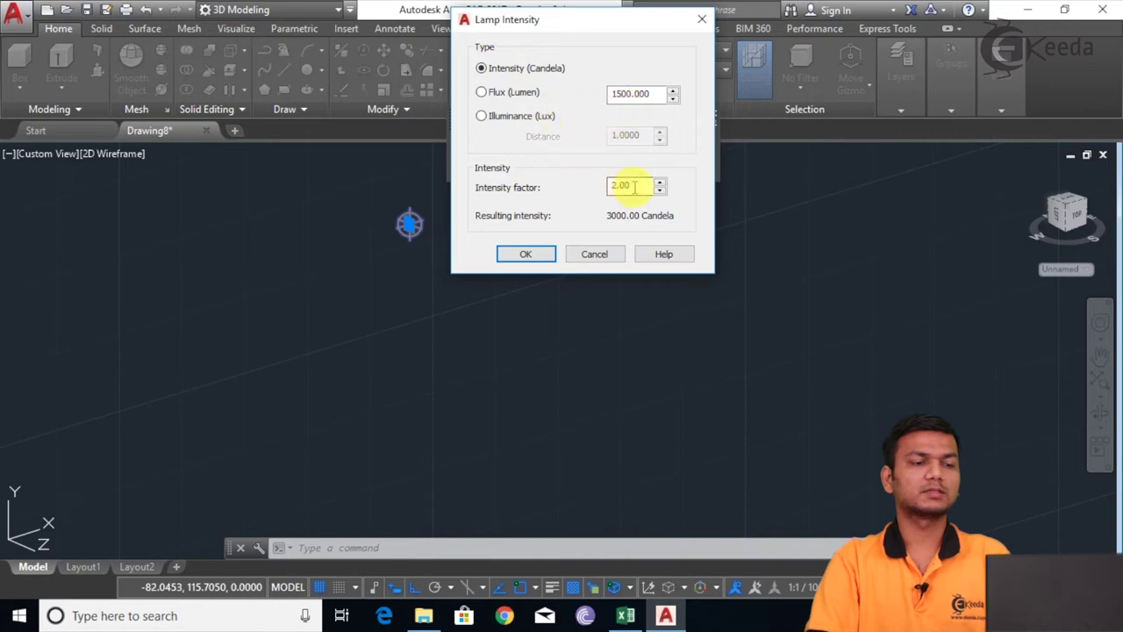
{"action": "left_click_drag", "start_coordinate": [642, 186], "coordinate": [578, 185]}
{"action": "type", "text": "6"}
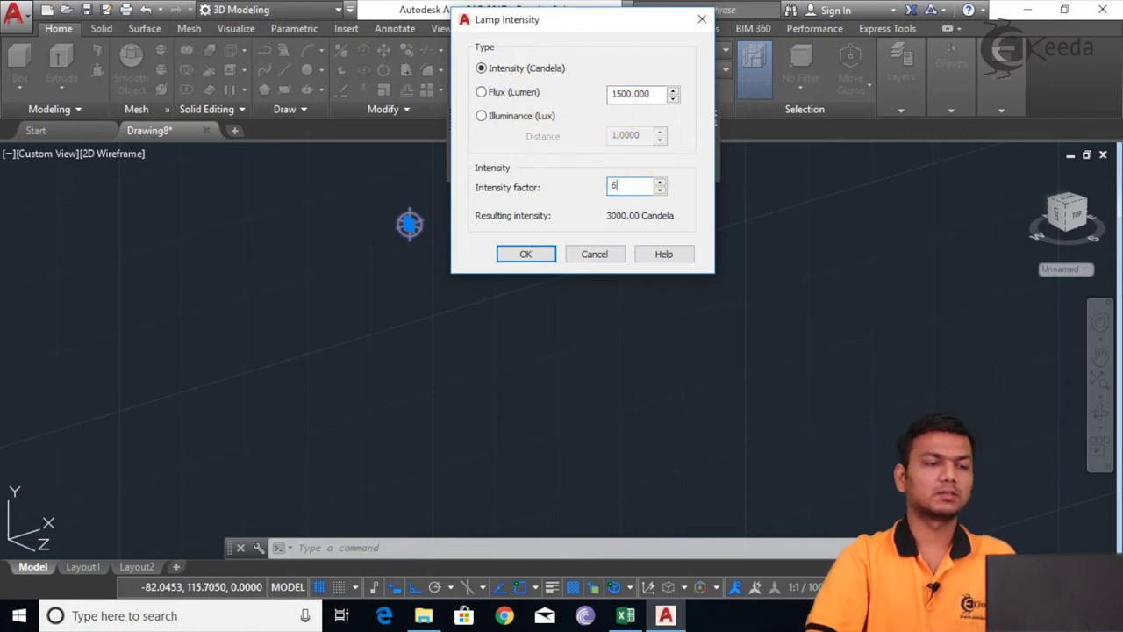
{"action": "left_click", "coordinate": [542, 256]}
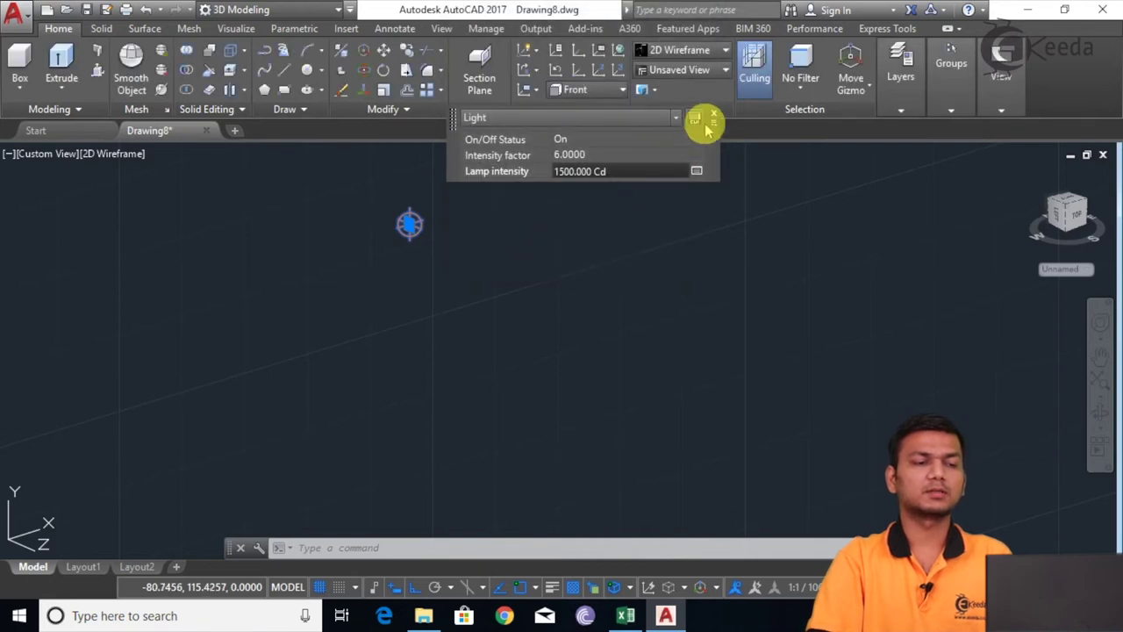
{"action": "left_click", "coordinate": [714, 117]}
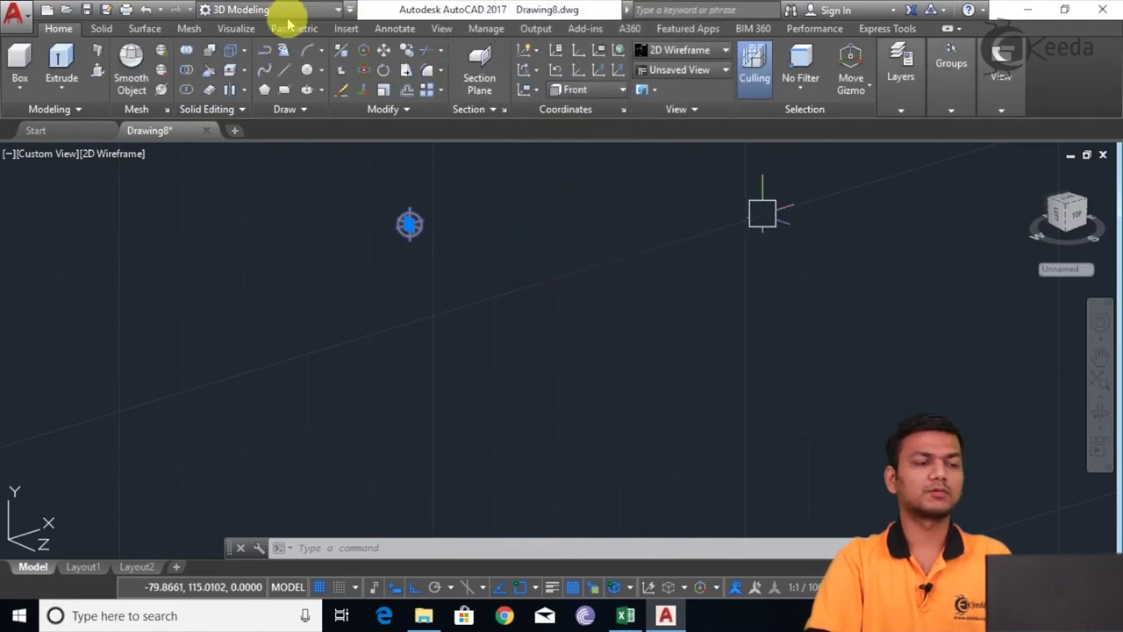
{"action": "left_click", "coordinate": [250, 28]}
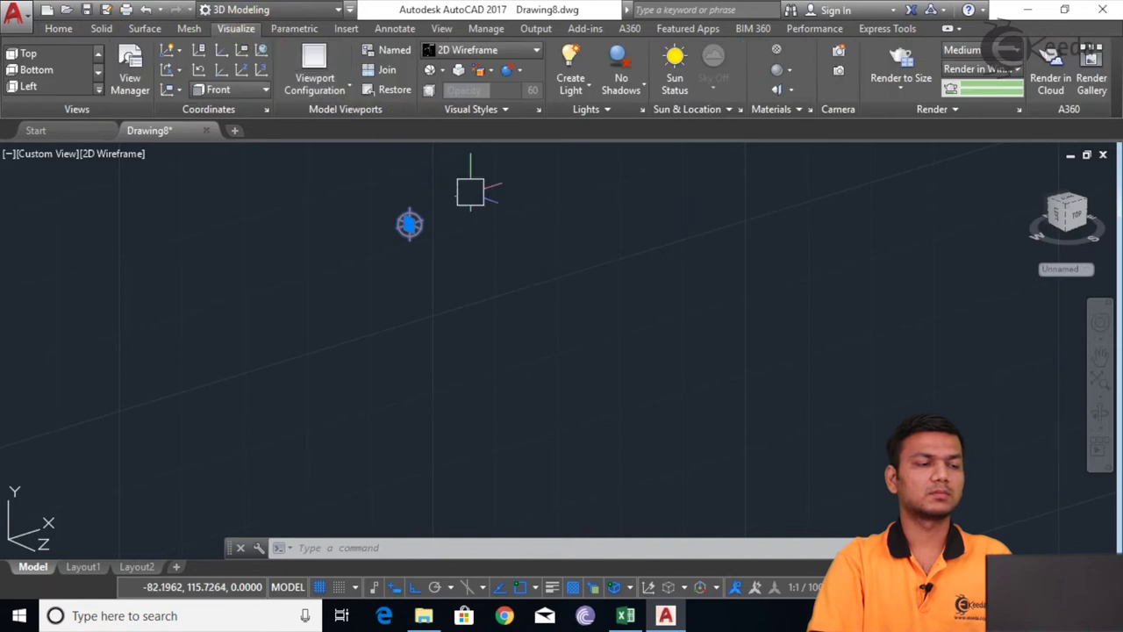
{"action": "scroll", "coordinate": [552, 294], "scroll_direction": "down", "scroll_amount": 5}
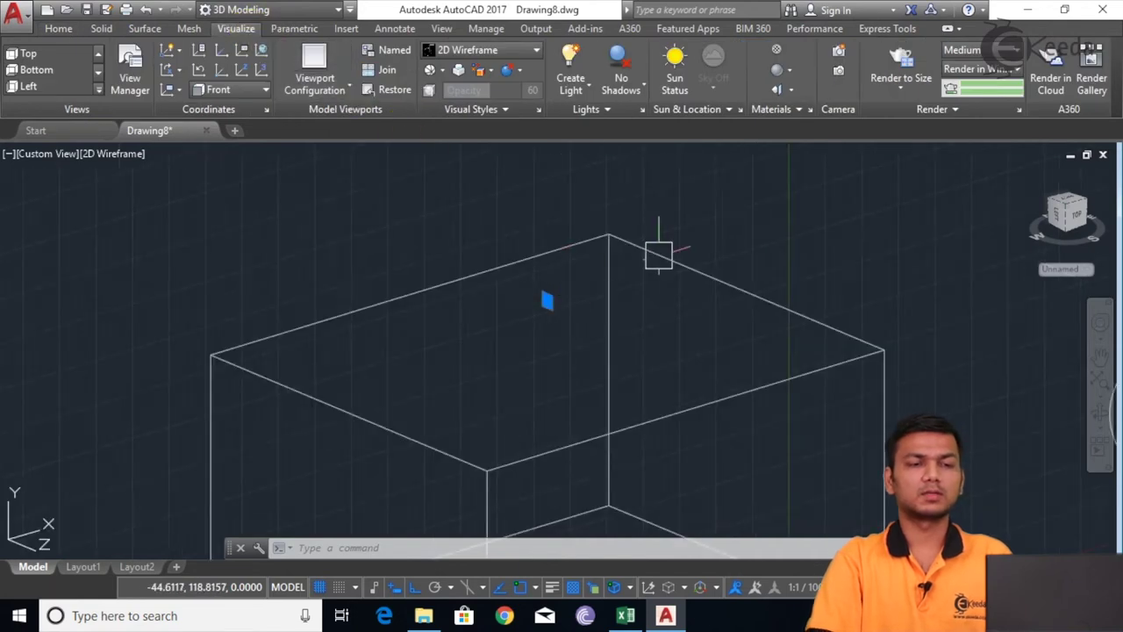
{"action": "left_click", "coordinate": [878, 69]}
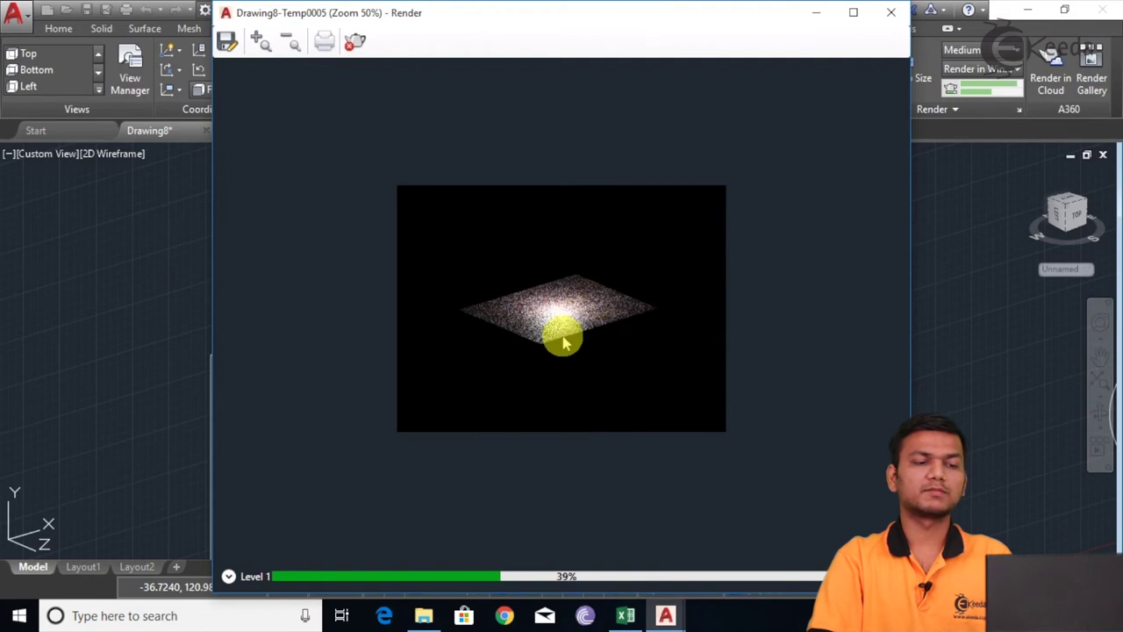
{"action": "left_click", "coordinate": [891, 12]}
Step: Set the light's lamp intensity to 2500 Cd and run a test render of the brighter box
{"action": "scroll", "coordinate": [553, 312], "scroll_direction": "up", "scroll_amount": 2}
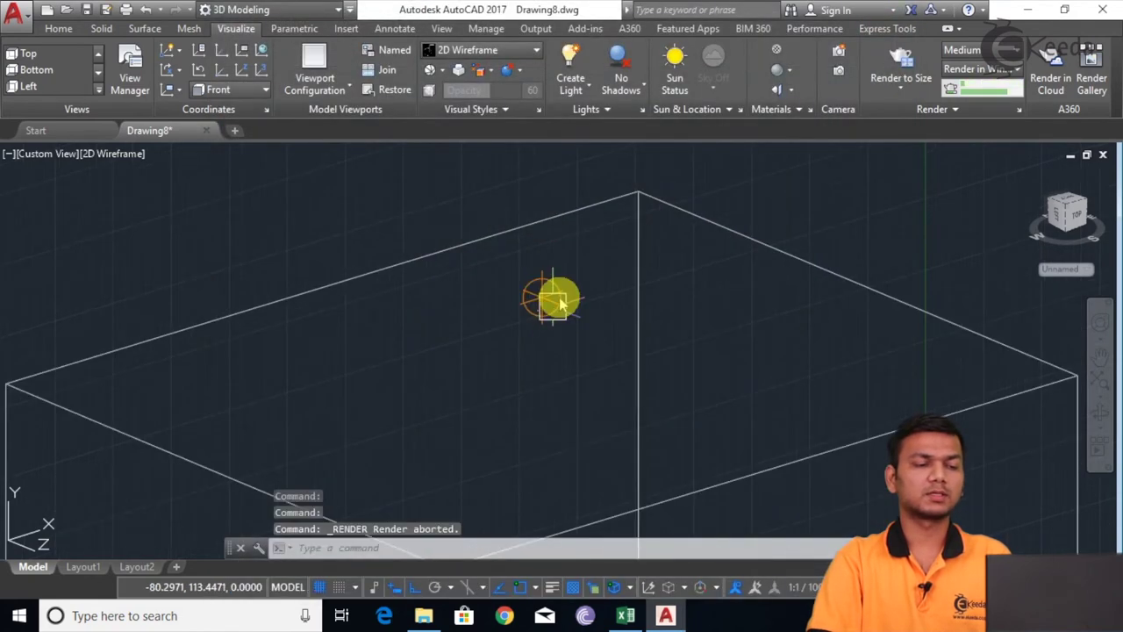
{"action": "left_click", "coordinate": [544, 299]}
{"action": "left_click", "coordinate": [542, 298]}
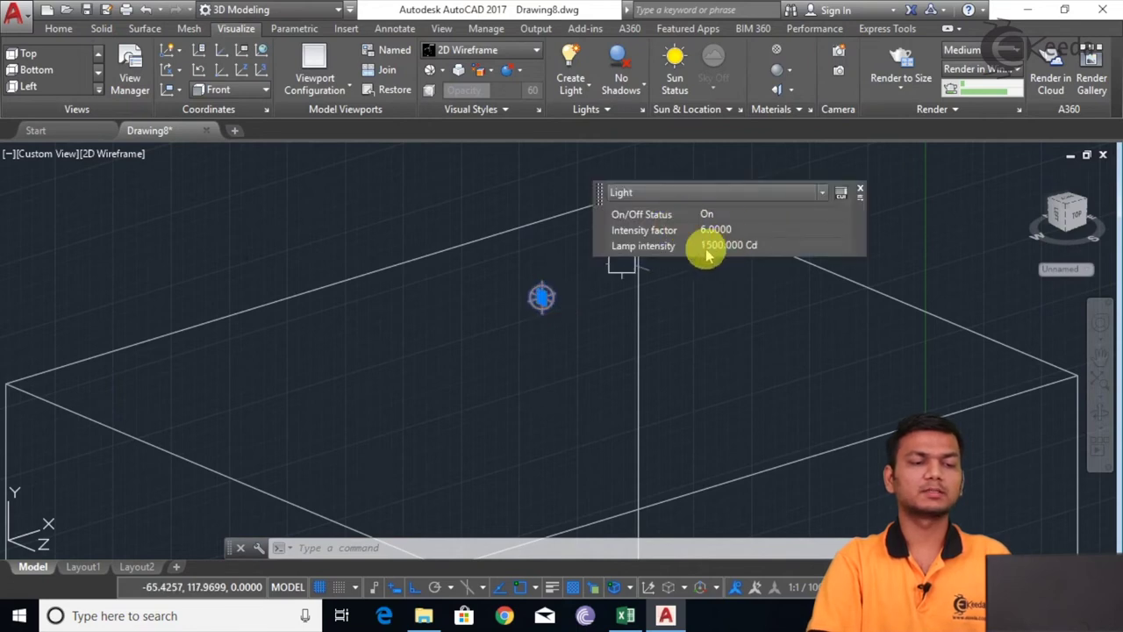
{"action": "left_click", "coordinate": [744, 246]}
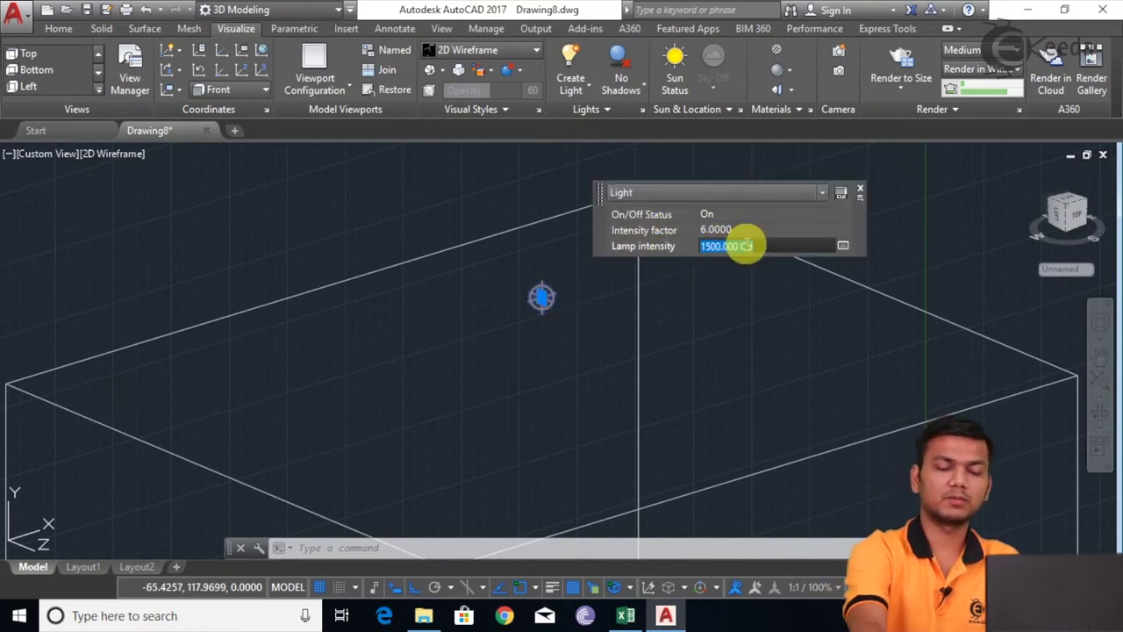
{"action": "type", "text": "2500"}
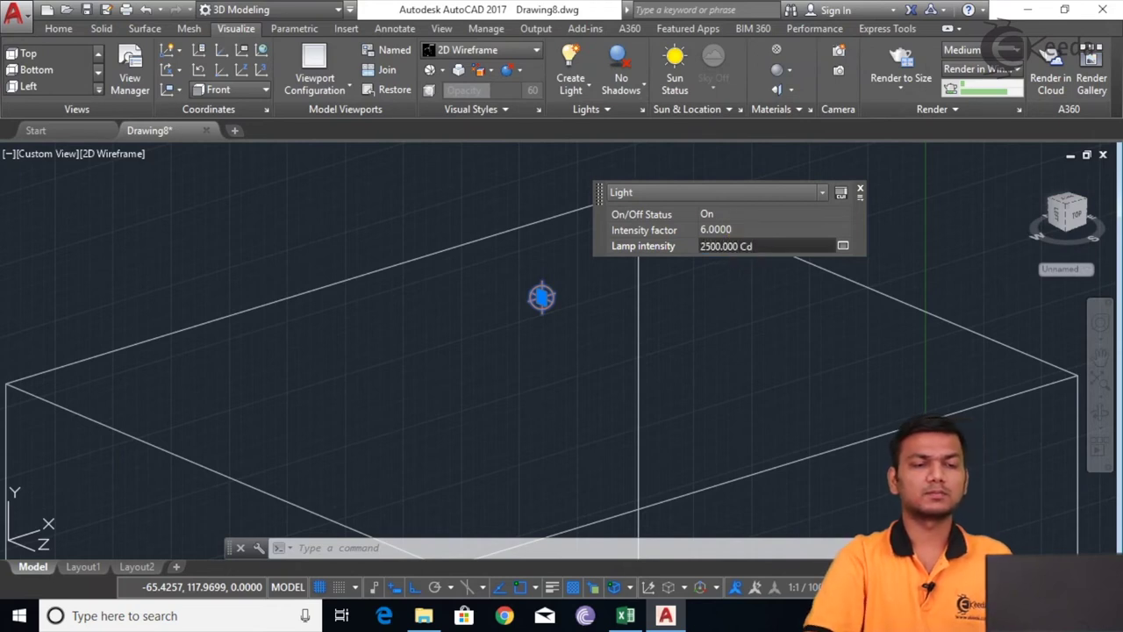
{"action": "left_click", "coordinate": [860, 188]}
{"action": "left_click", "coordinate": [882, 59]}
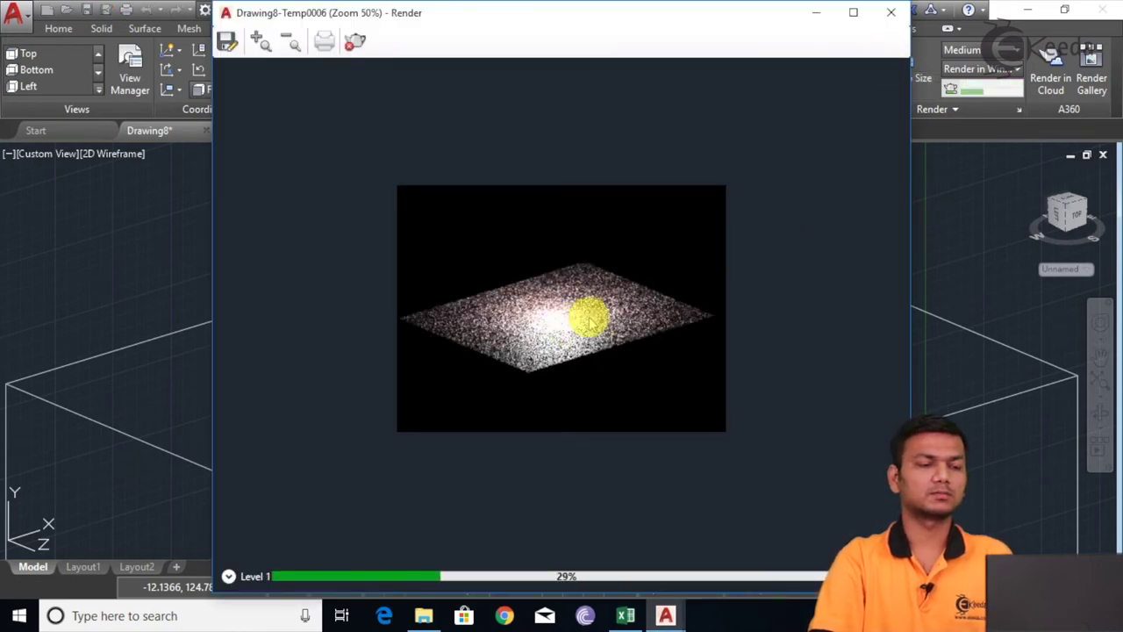
{"action": "scroll", "coordinate": [672, 303], "scroll_direction": "down", "scroll_amount": 1}
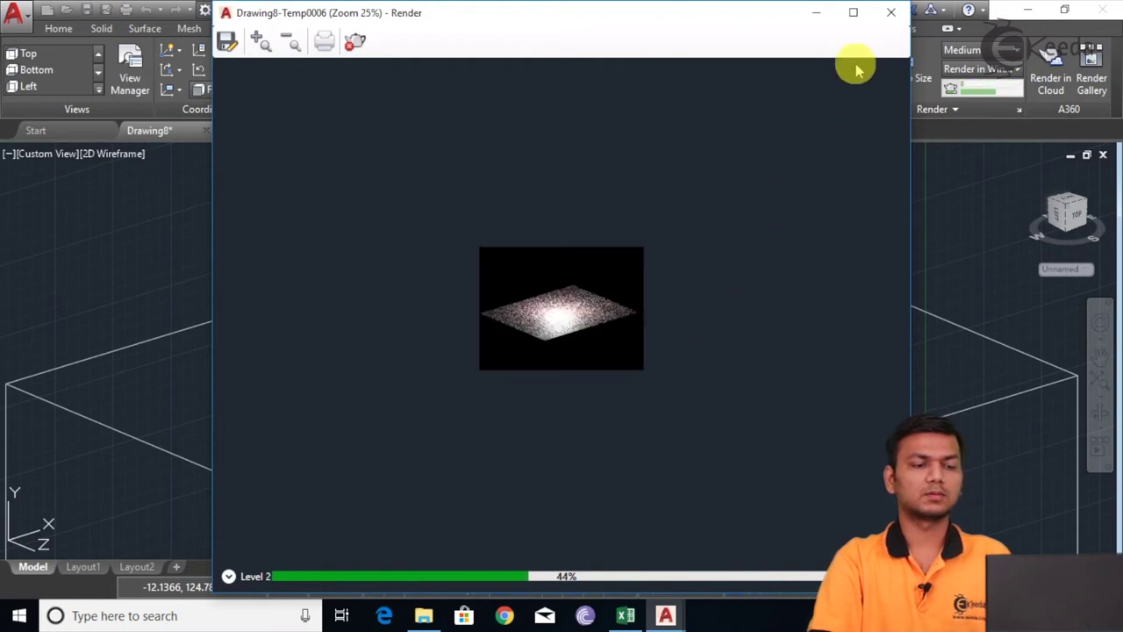
Step: Add a spotlight from inside the box aimed at its edge, keeping default lighting, intensity factor 10
{"action": "left_click", "coordinate": [891, 13]}
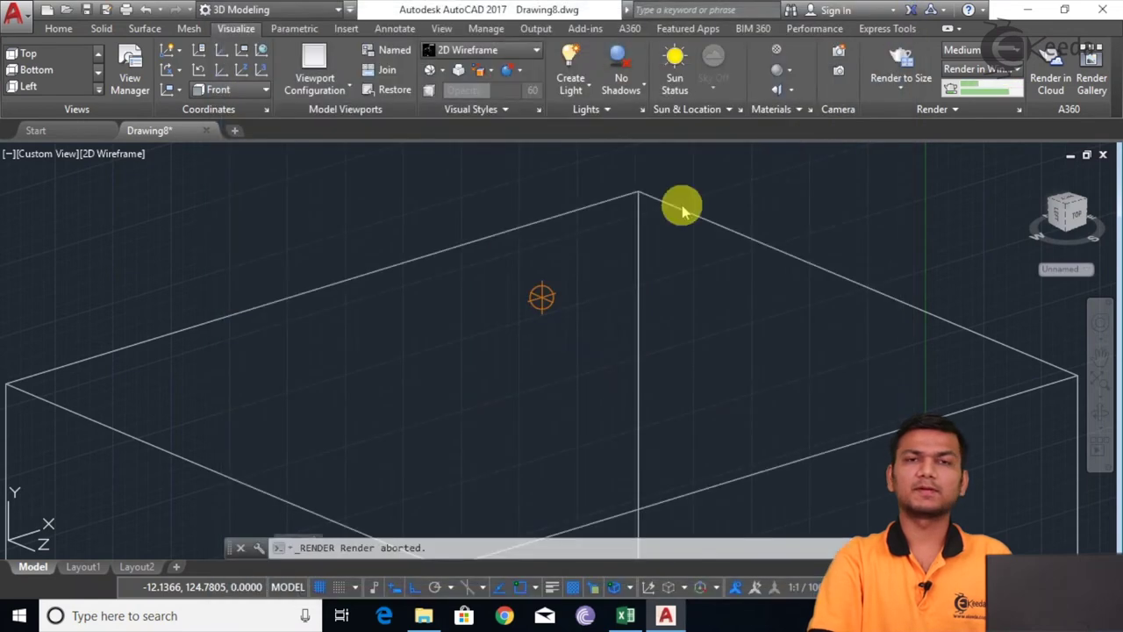
{"action": "scroll", "coordinate": [574, 250], "scroll_direction": "down", "scroll_amount": 3}
{"action": "scroll", "coordinate": [729, 239], "scroll_direction": "down", "scroll_amount": 2}
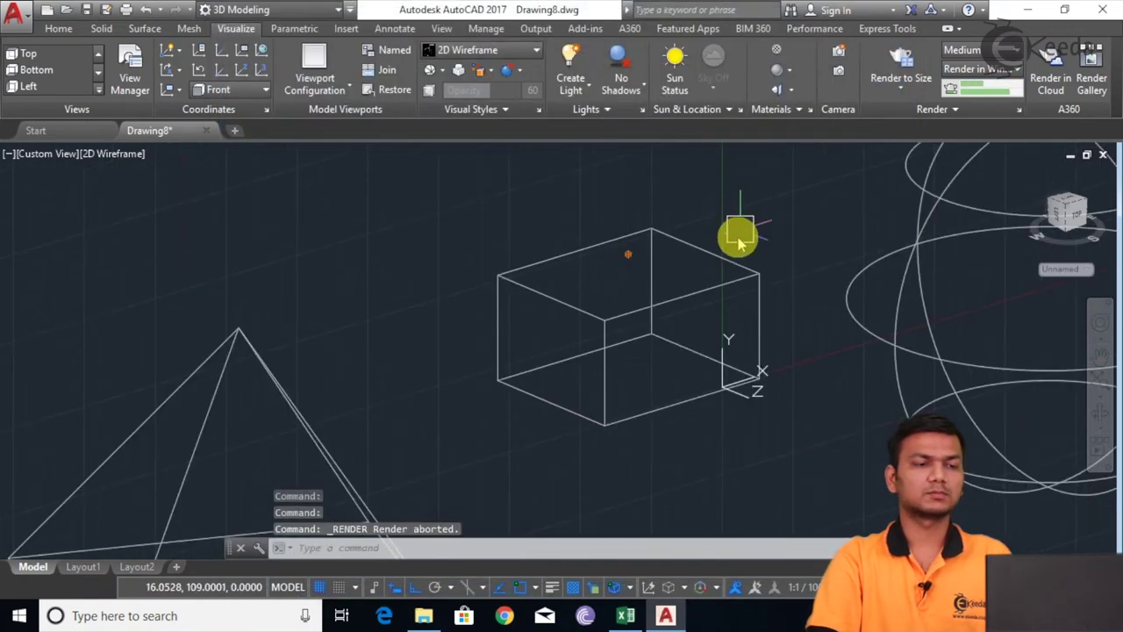
{"action": "left_click", "coordinate": [586, 97]}
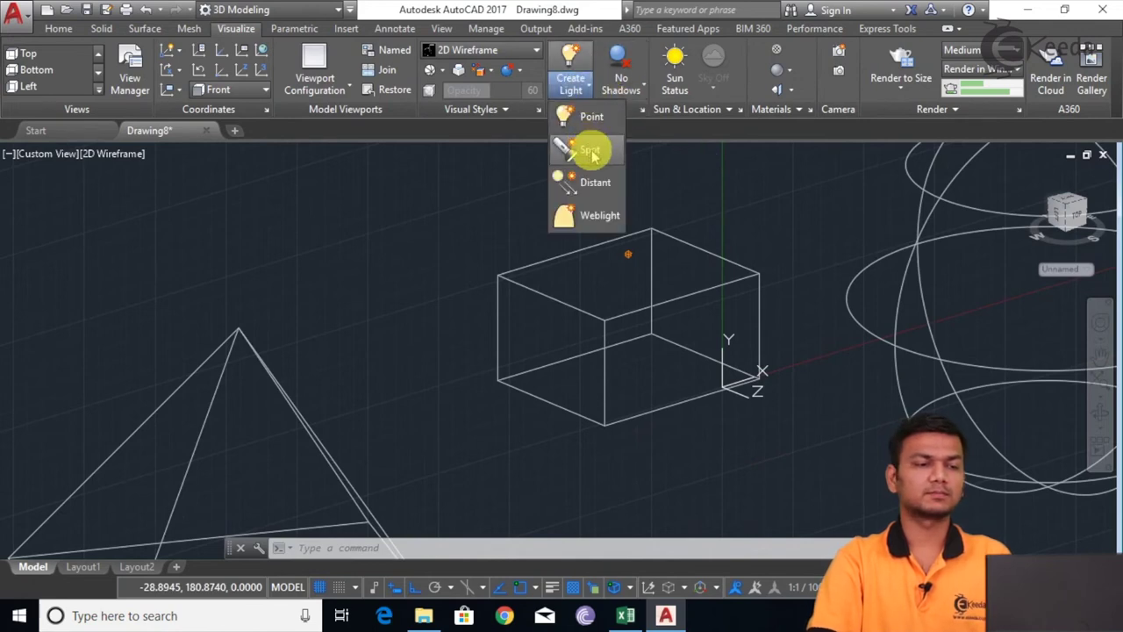
{"action": "left_click", "coordinate": [592, 154]}
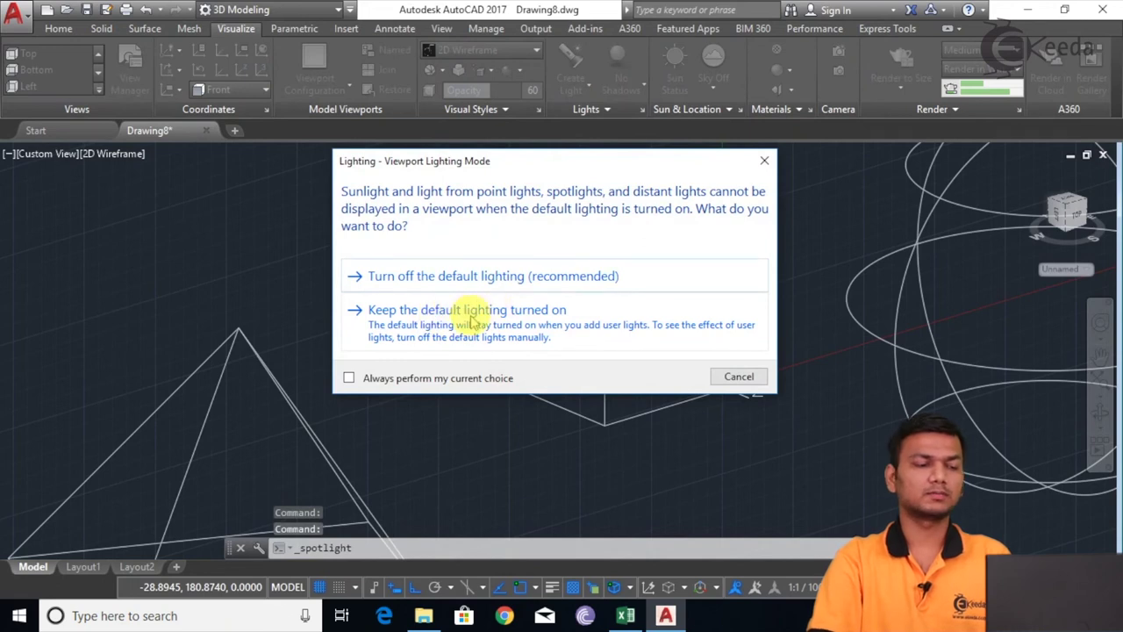
{"action": "left_click", "coordinate": [465, 309]}
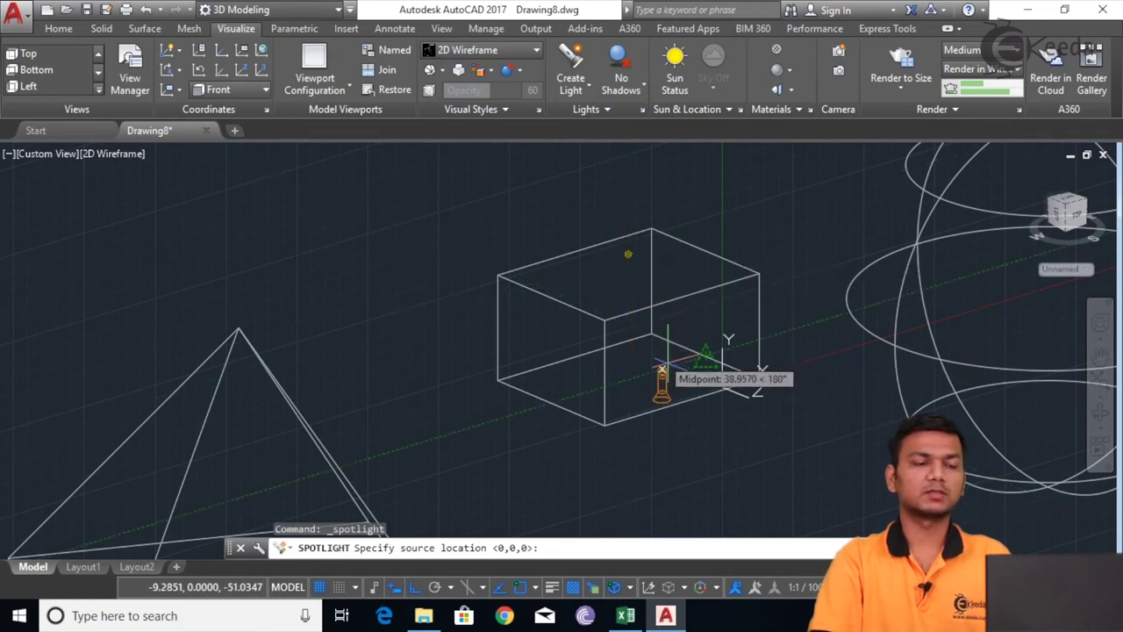
{"action": "left_click", "coordinate": [706, 361]}
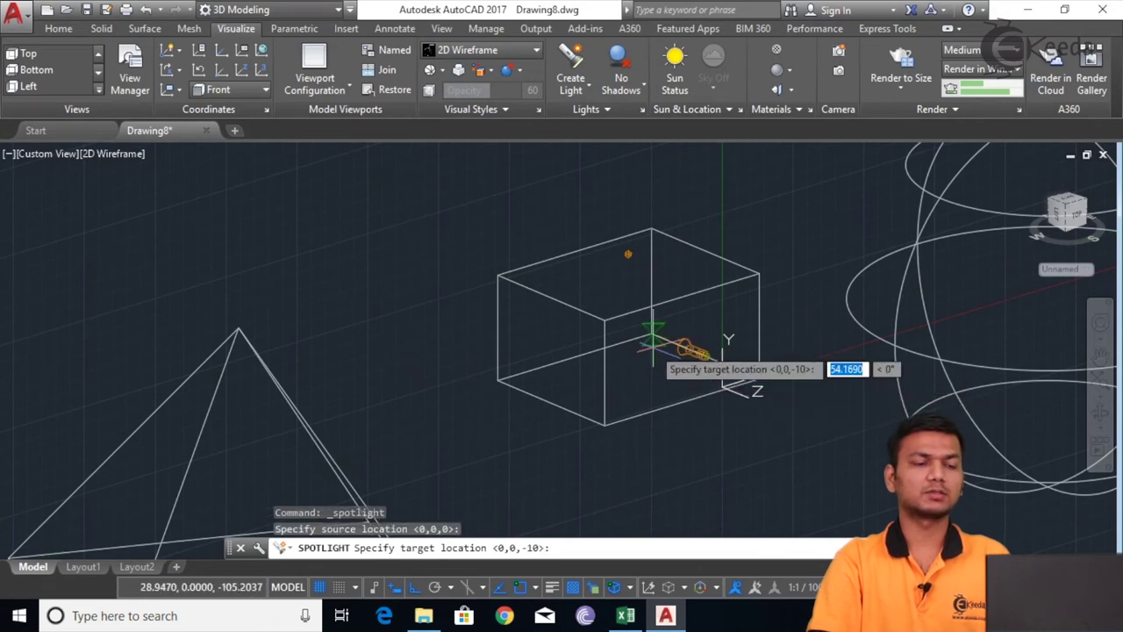
{"action": "left_click", "coordinate": [652, 349]}
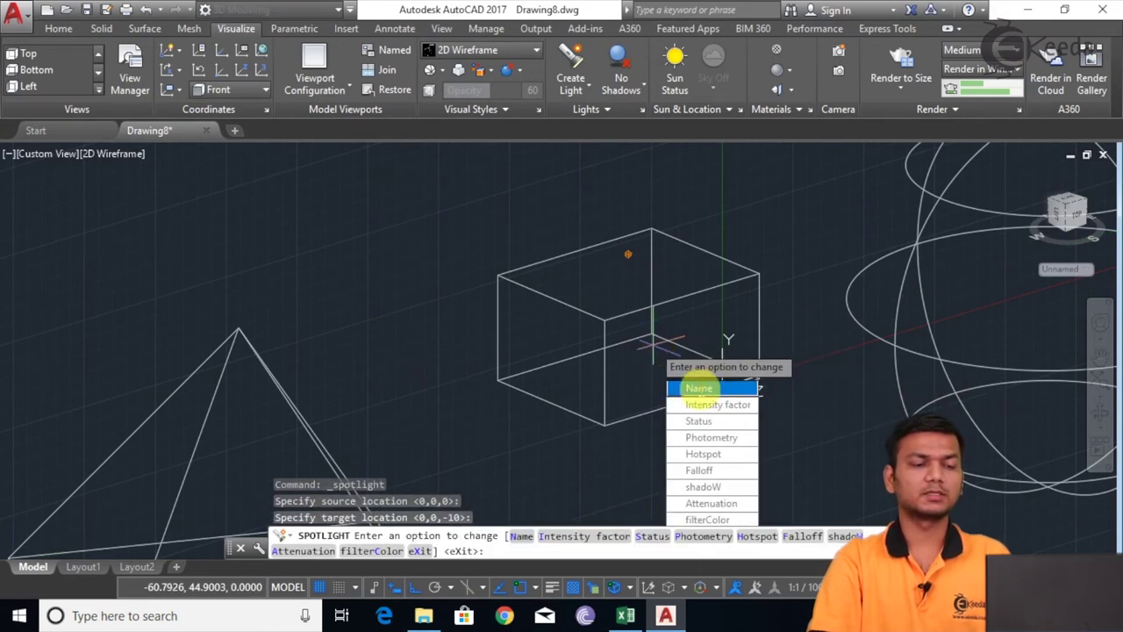
{"action": "left_click", "coordinate": [684, 405]}
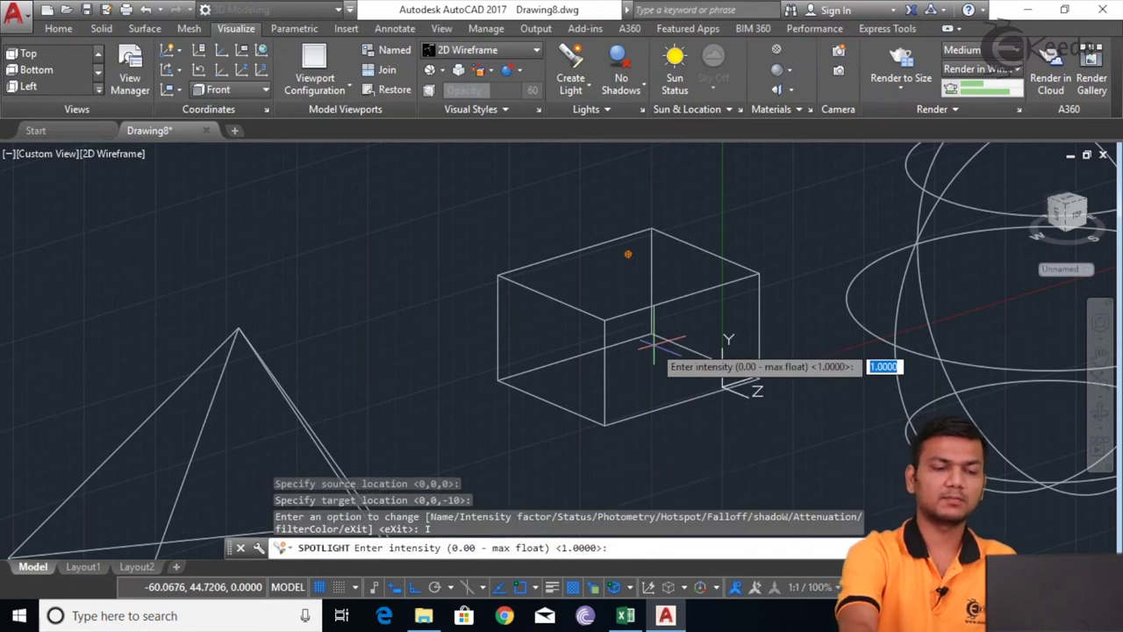
{"action": "type", "text": "10"}
{"action": "key", "text": "Return"}
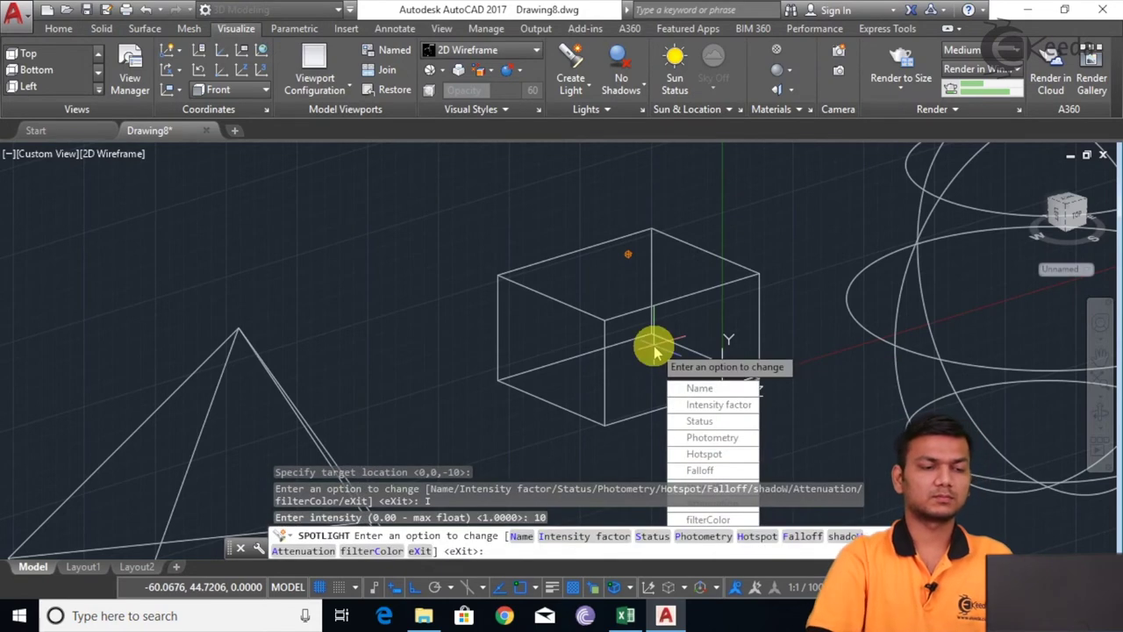
{"action": "key", "text": "Return"}
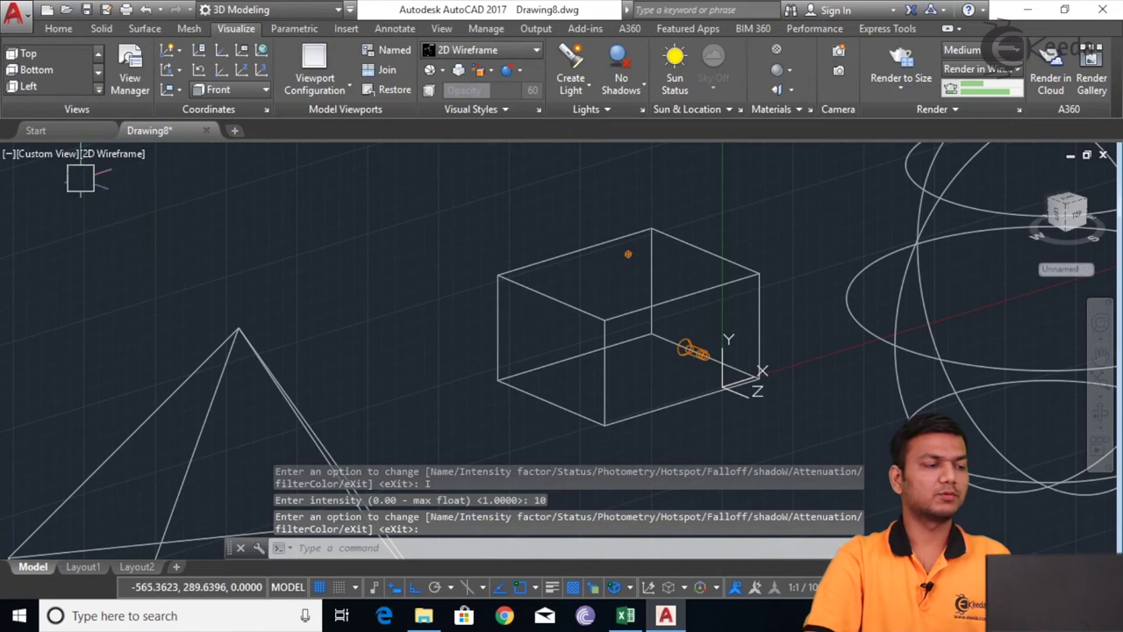
Step: In the Right view, move the pyramid to the left with MOVE
{"action": "left_click", "coordinate": [66, 163]}
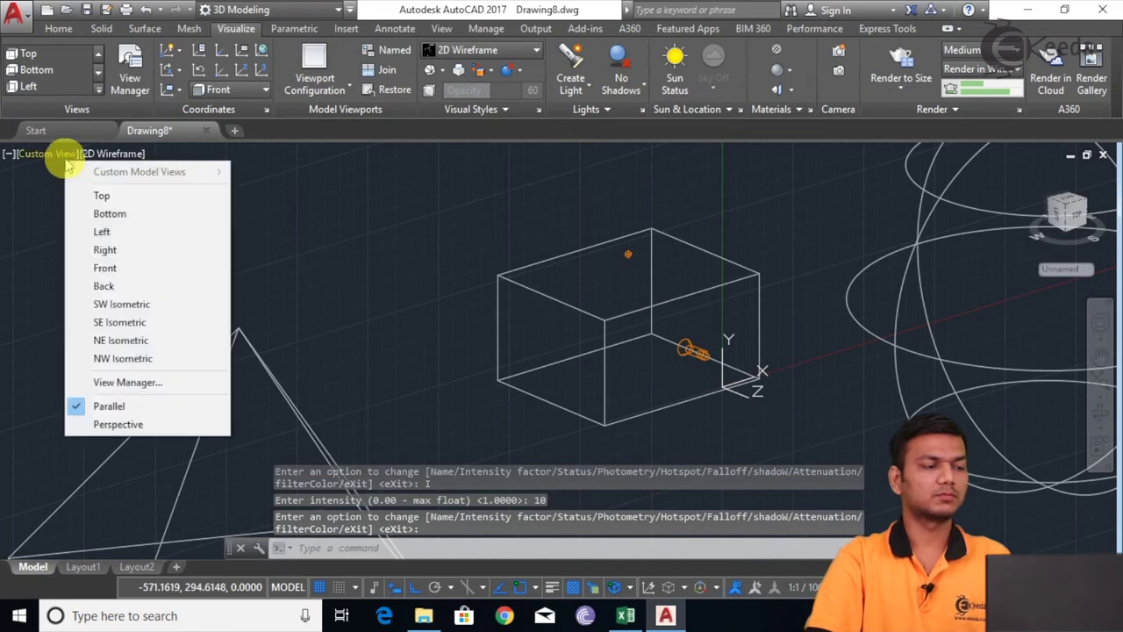
{"action": "left_click", "coordinate": [114, 249]}
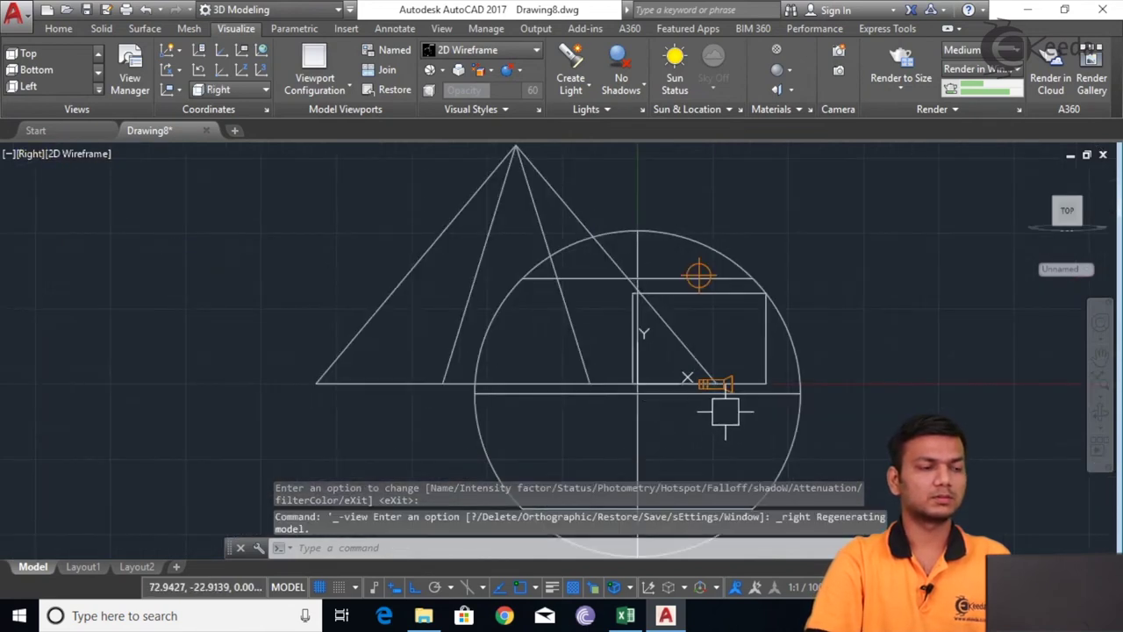
{"action": "scroll", "coordinate": [756, 360], "scroll_direction": "down", "scroll_amount": 2}
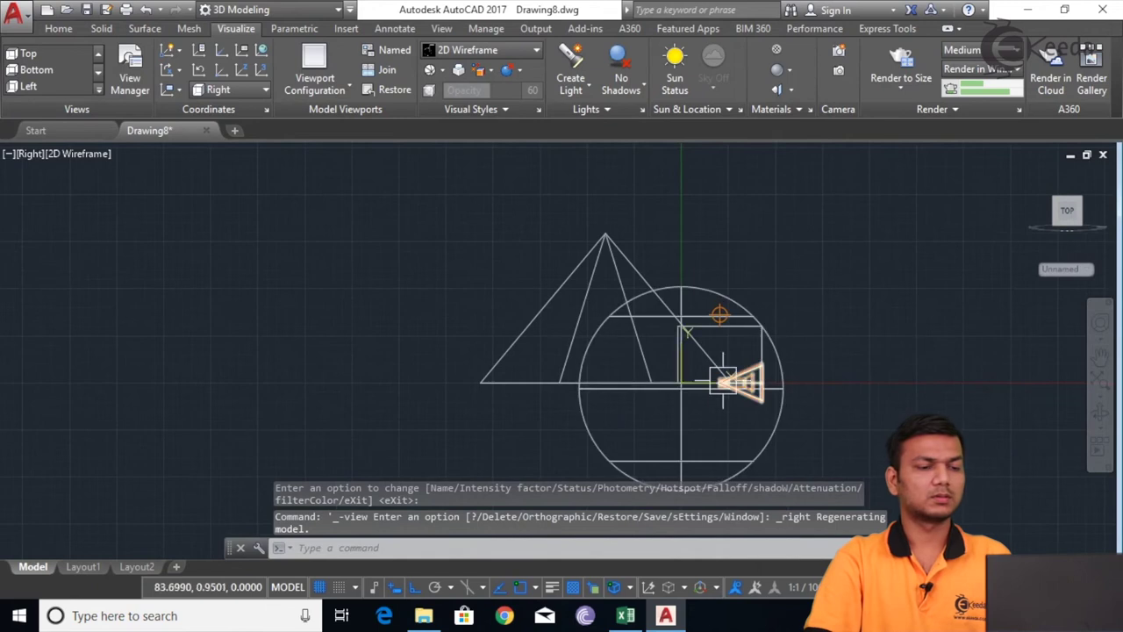
{"action": "type", "text": "m"}
{"action": "key", "text": "Return"}
{"action": "left_click", "coordinate": [519, 310]}
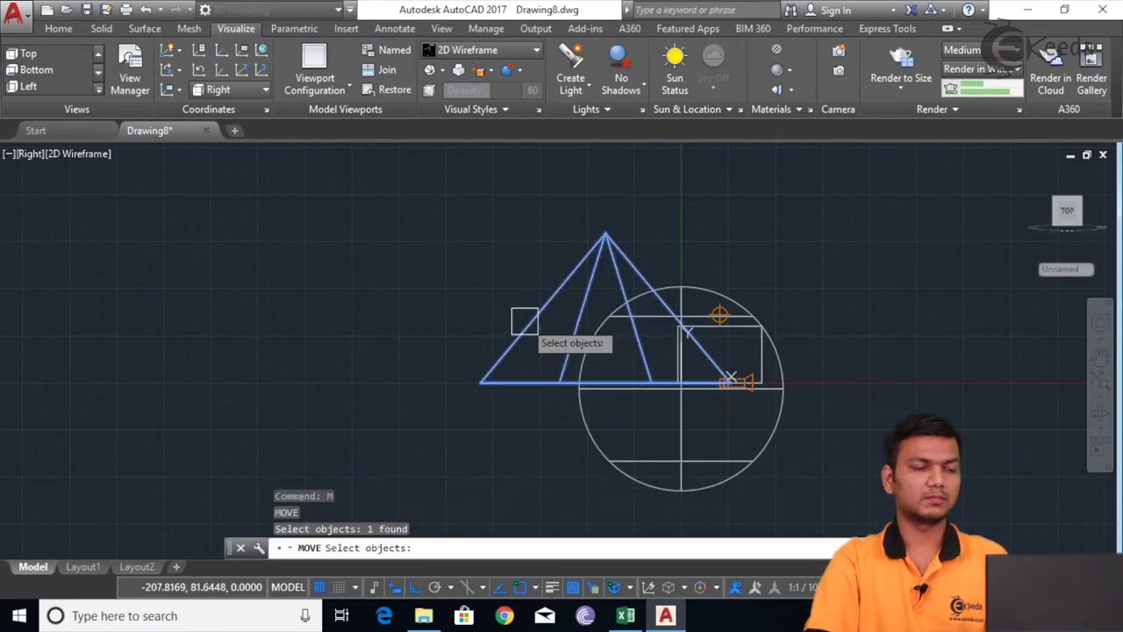
{"action": "key", "text": "Return"}
{"action": "left_click", "coordinate": [524, 318]}
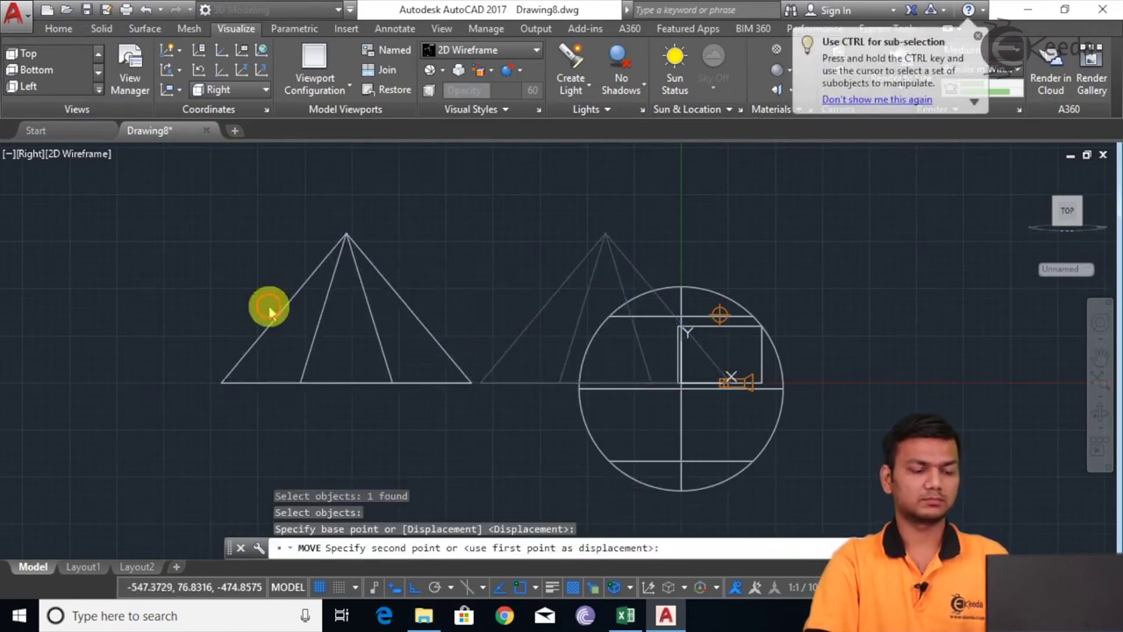
{"action": "left_click", "coordinate": [268, 308]}
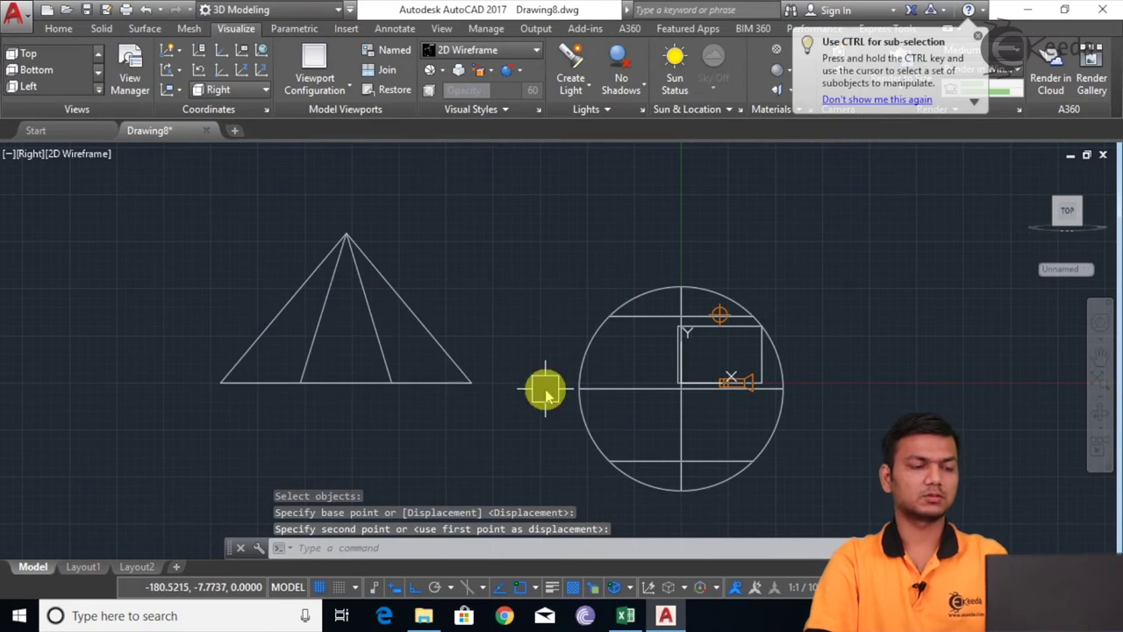
Step: Move the sphere to the far left, clear of the box and light
{"action": "type", "text": "m"}
{"action": "key", "text": "Return"}
{"action": "left_click", "coordinate": [579, 385]}
{"action": "key", "text": "Return"}
{"action": "left_click", "coordinate": [579, 386]}
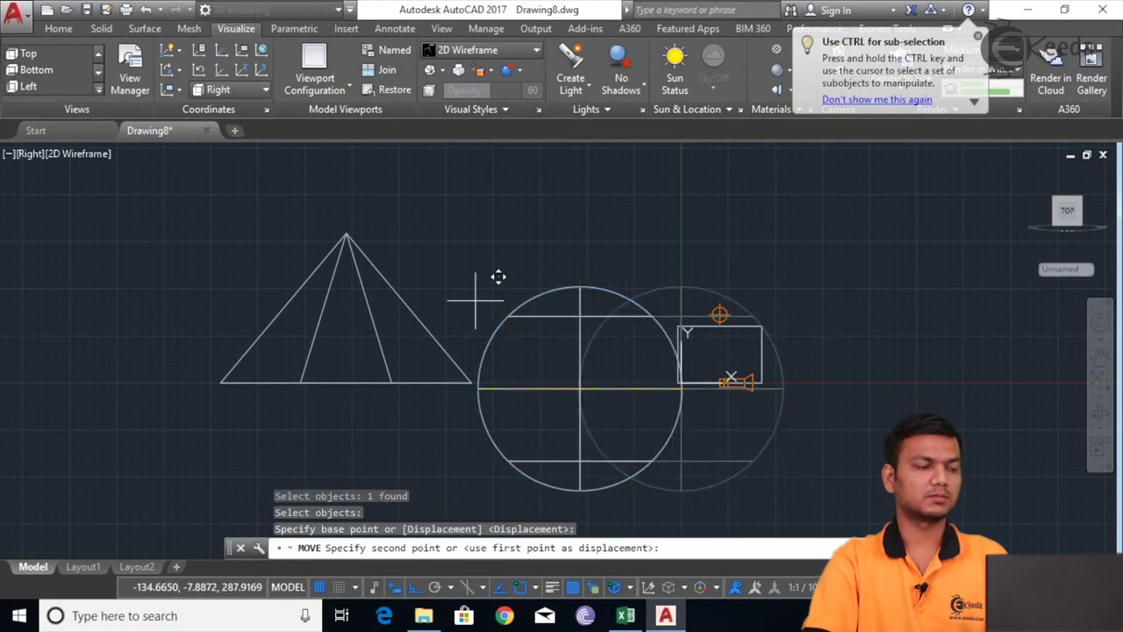
{"action": "left_click", "coordinate": [87, 285]}
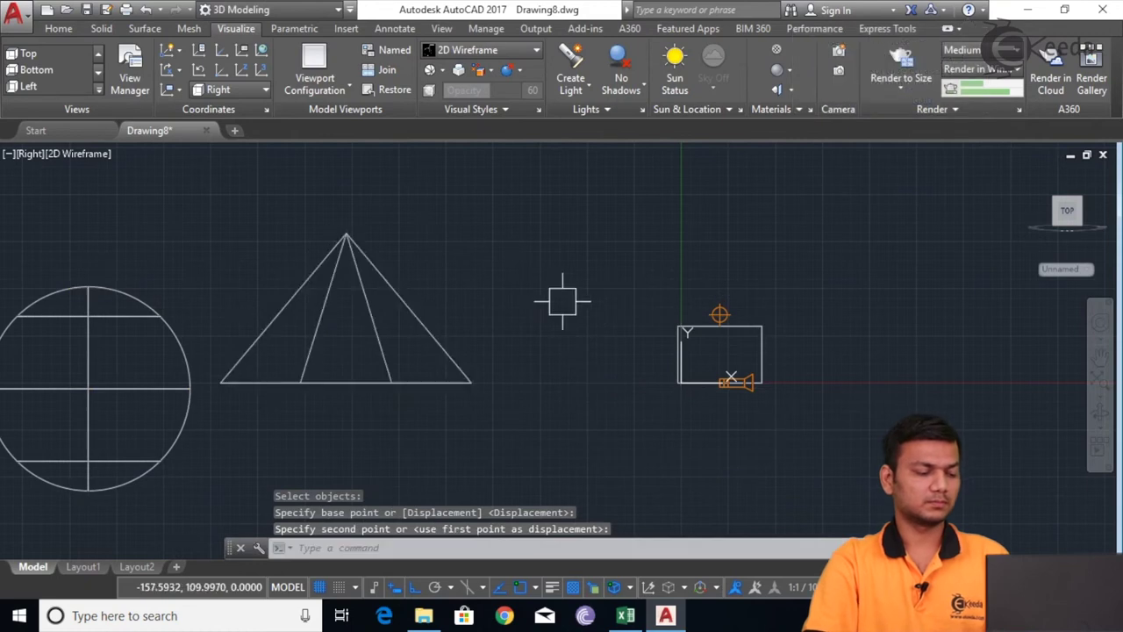
{"action": "scroll", "coordinate": [579, 307], "scroll_direction": "down", "scroll_amount": 3}
{"action": "scroll", "coordinate": [662, 337], "scroll_direction": "up", "scroll_amount": 3}
Step: Orbit to check the layout, inspect the spotlight, and switch to the Top view
{"action": "middle_click_drag", "start_coordinate": [724, 390], "coordinate": [586, 371], "text": "shift"}
{"action": "scroll", "coordinate": [586, 371], "scroll_direction": "up", "scroll_amount": 5}
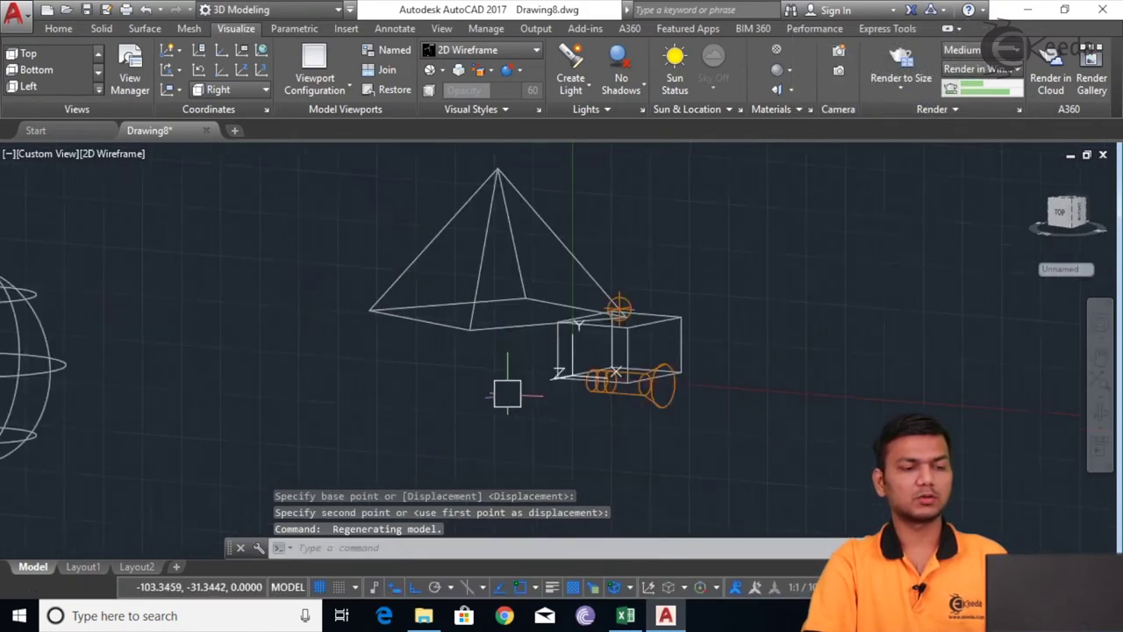
{"action": "middle_click_drag", "start_coordinate": [692, 386], "coordinate": [508, 430], "text": "shift"}
{"action": "scroll", "coordinate": [456, 408], "scroll_direction": "up", "scroll_amount": 4}
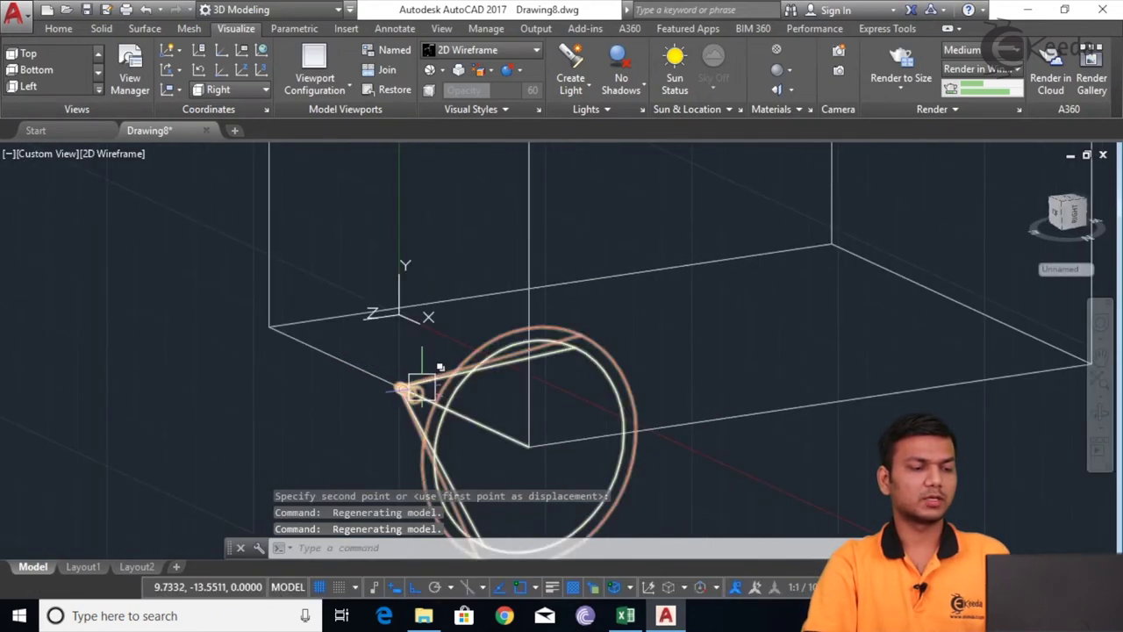
{"action": "left_click", "coordinate": [421, 393]}
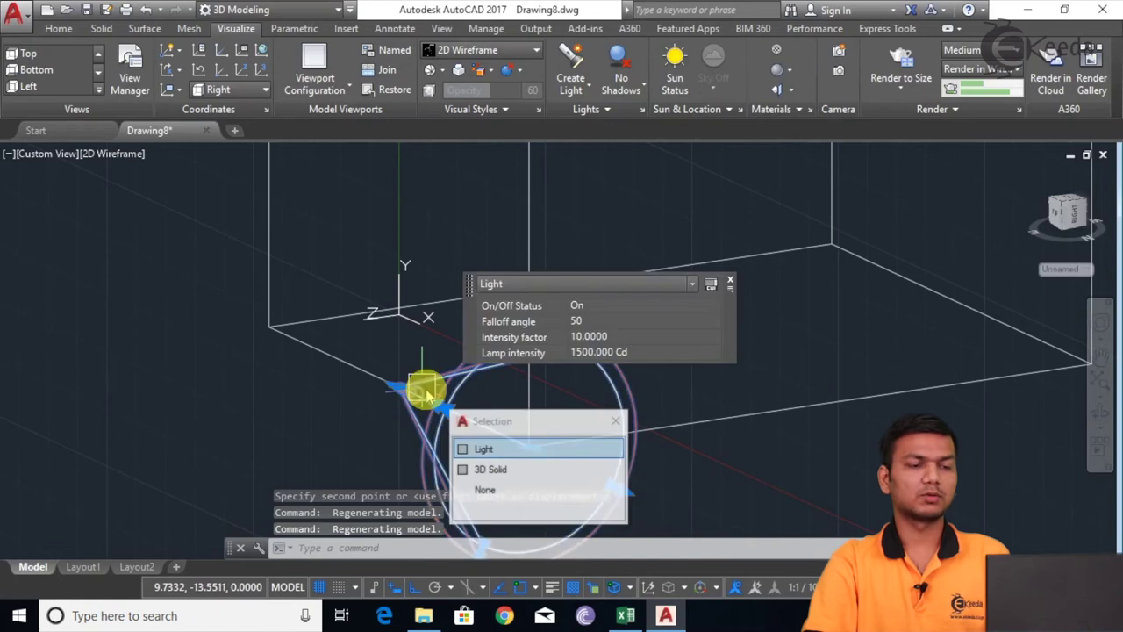
{"action": "left_click", "coordinate": [731, 281]}
{"action": "left_click", "coordinate": [48, 155]}
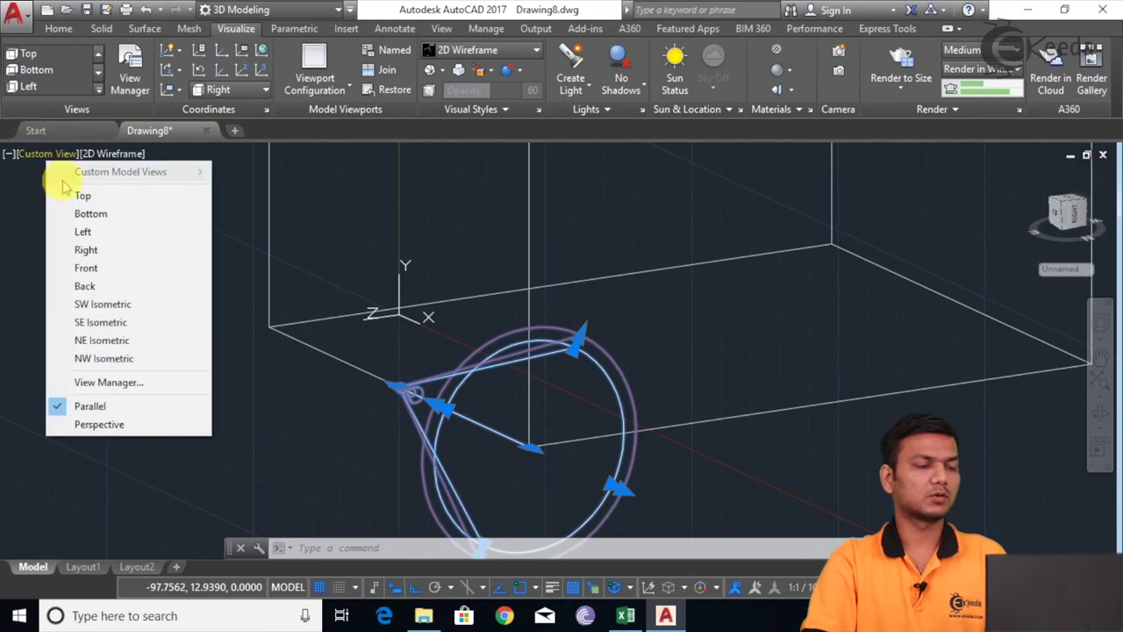
{"action": "left_click", "coordinate": [86, 194]}
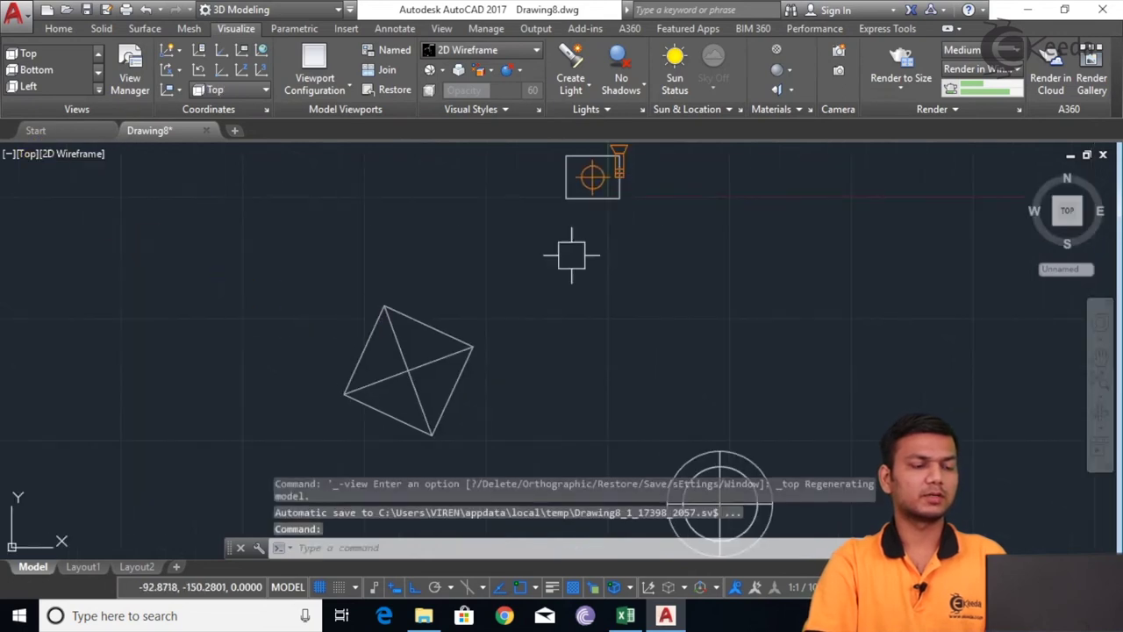
Step: In Top view, pick the spotlight from the overlapping box and move it to the box's right
{"action": "scroll", "coordinate": [571, 263], "scroll_direction": "up", "scroll_amount": 5}
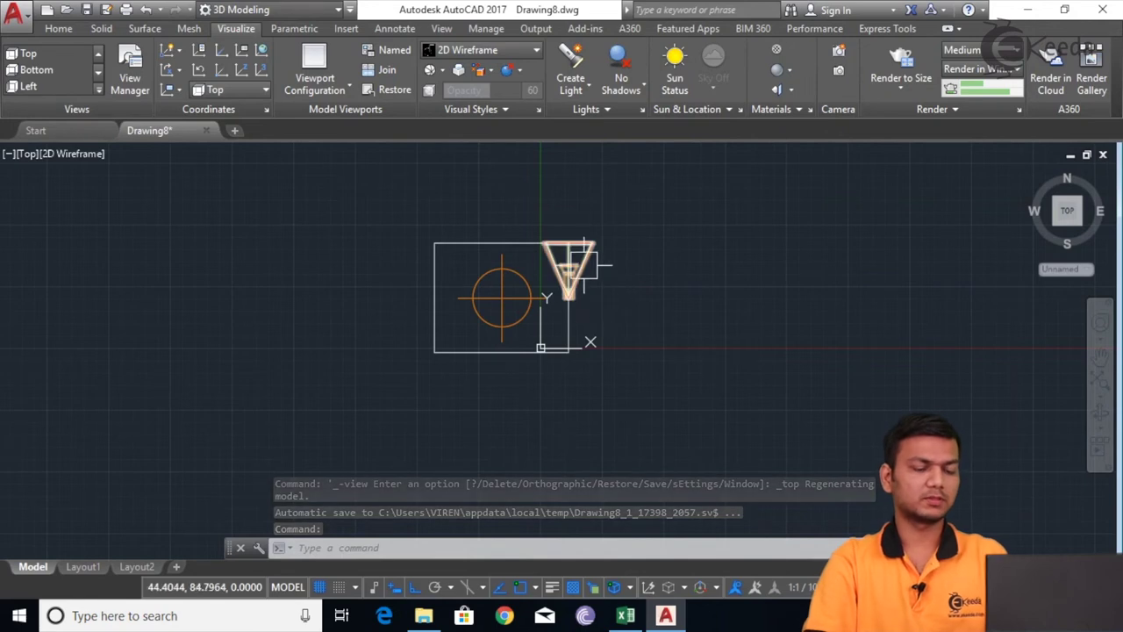
{"action": "type", "text": "m"}
{"action": "key", "text": "Return"}
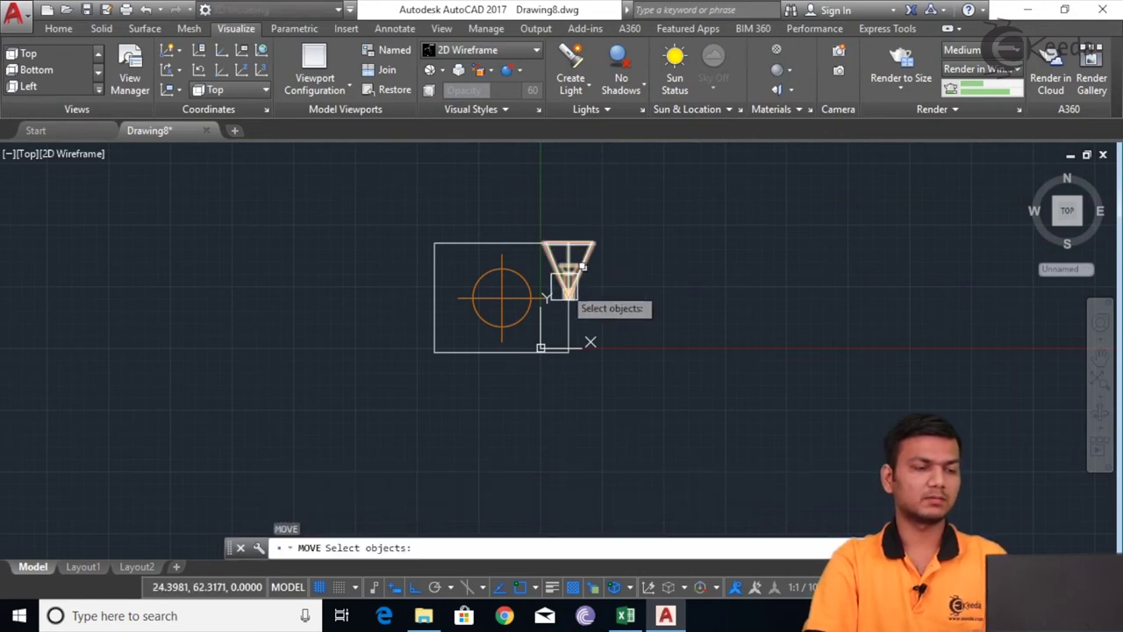
{"action": "left_click", "coordinate": [582, 270]}
{"action": "left_click", "coordinate": [572, 293]}
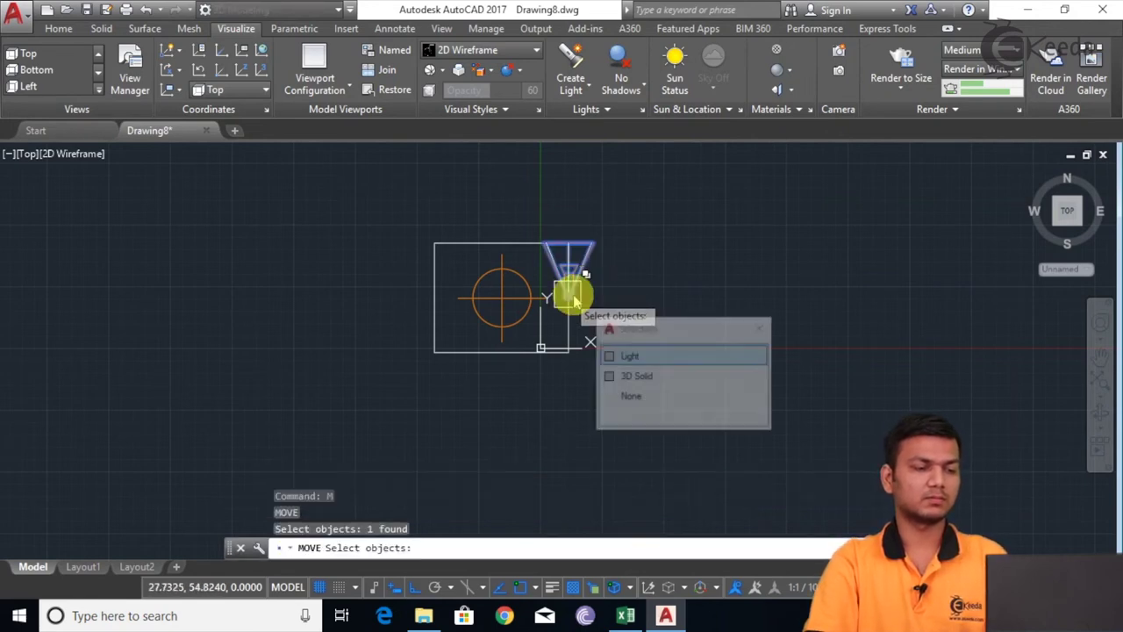
{"action": "left_click", "coordinate": [630, 357]}
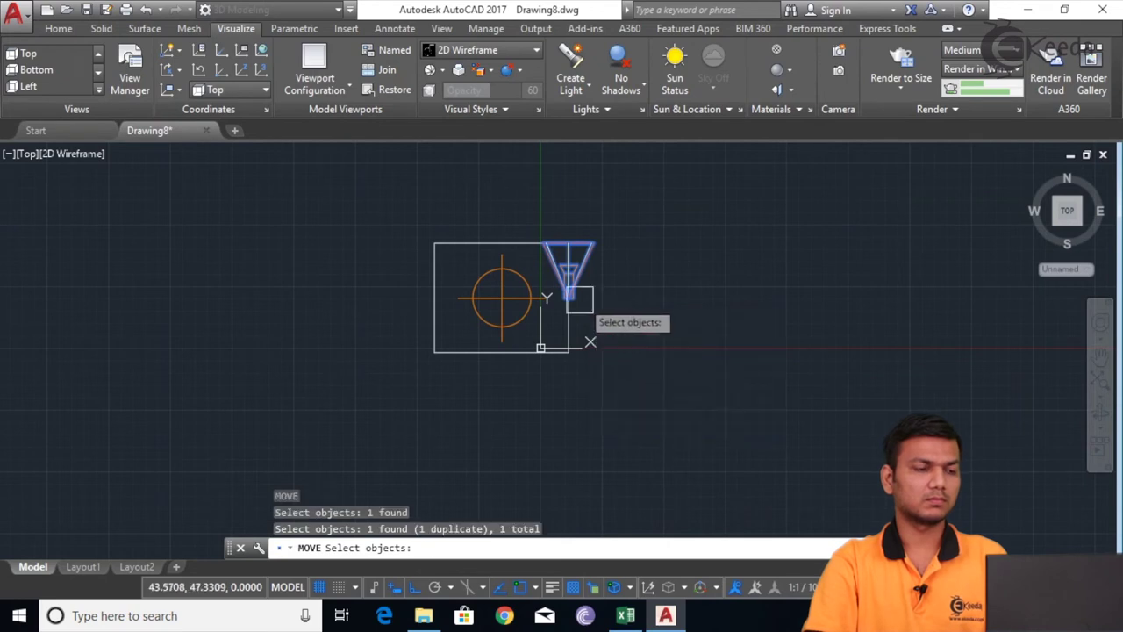
{"action": "scroll", "coordinate": [579, 292], "scroll_direction": "up", "scroll_amount": 4}
{"action": "key", "text": "Return"}
{"action": "left_click", "coordinate": [520, 316]}
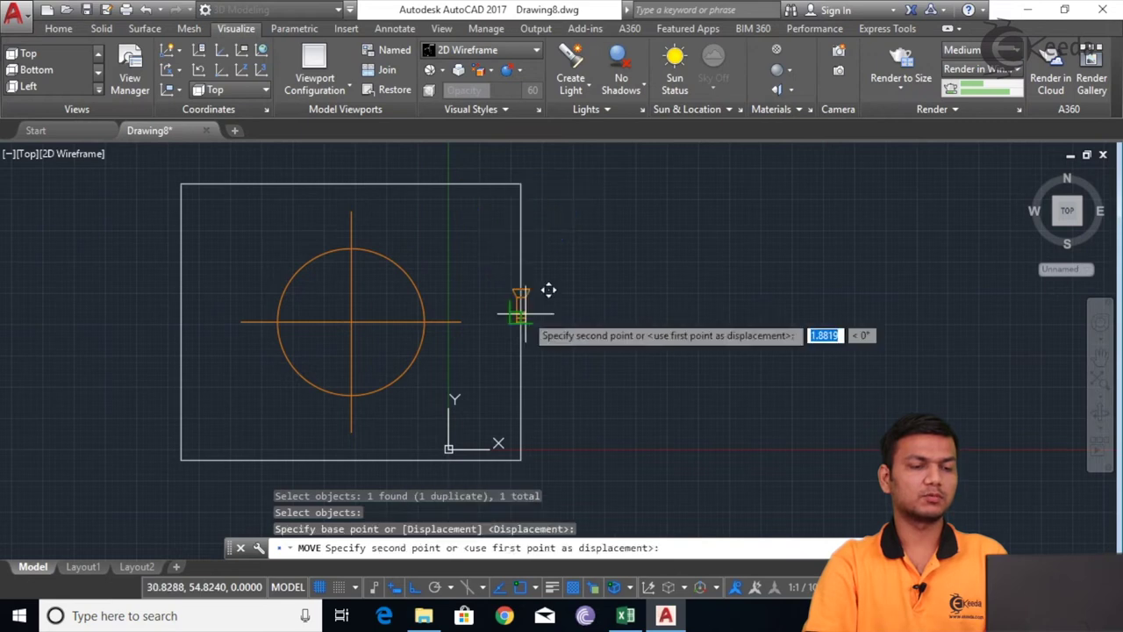
{"action": "left_click", "coordinate": [752, 320]}
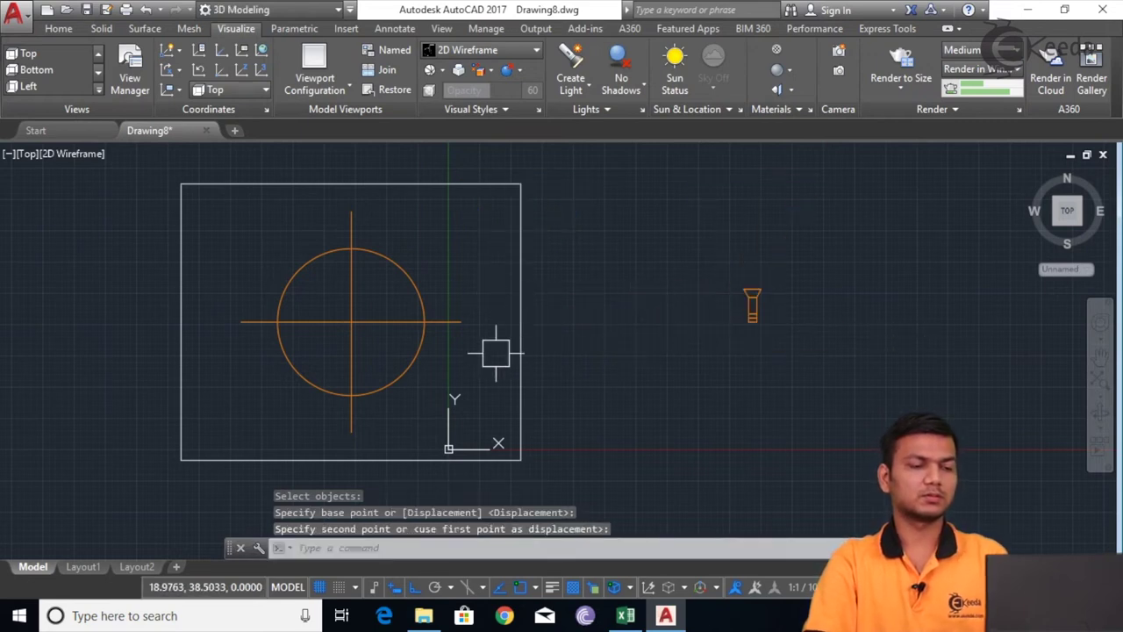
Step: Rotate the spotlight 90° about its base, then orbit to a 3D view
{"action": "type", "text": "o"}
{"action": "key", "text": "Return"}
{"action": "left_click", "coordinate": [740, 312]}
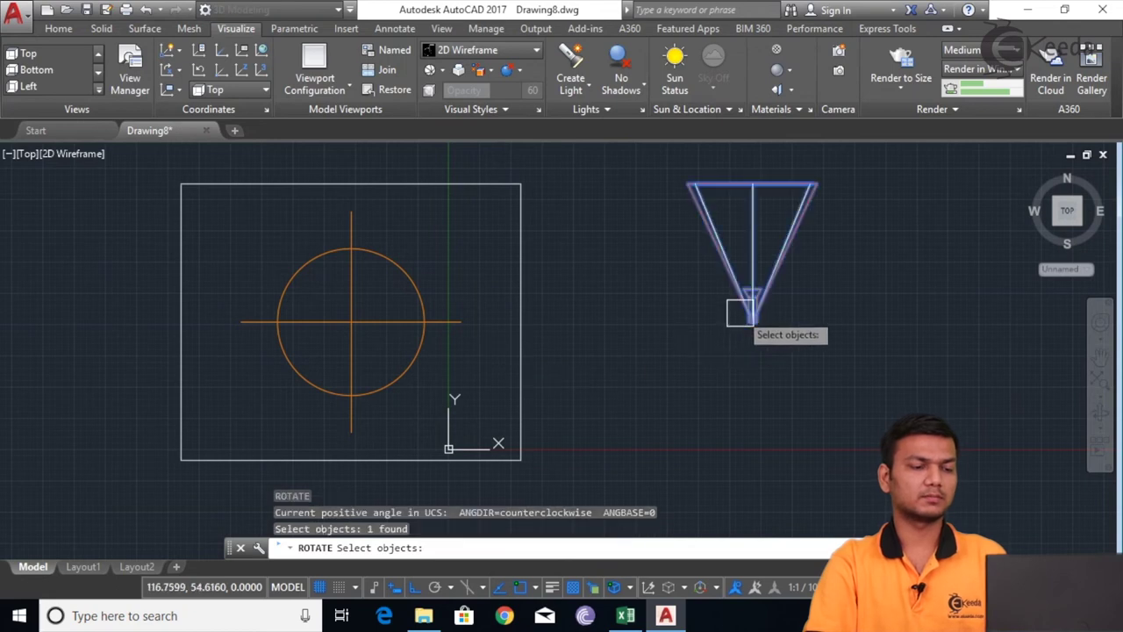
{"action": "key", "text": "Return"}
{"action": "left_click", "coordinate": [750, 316]}
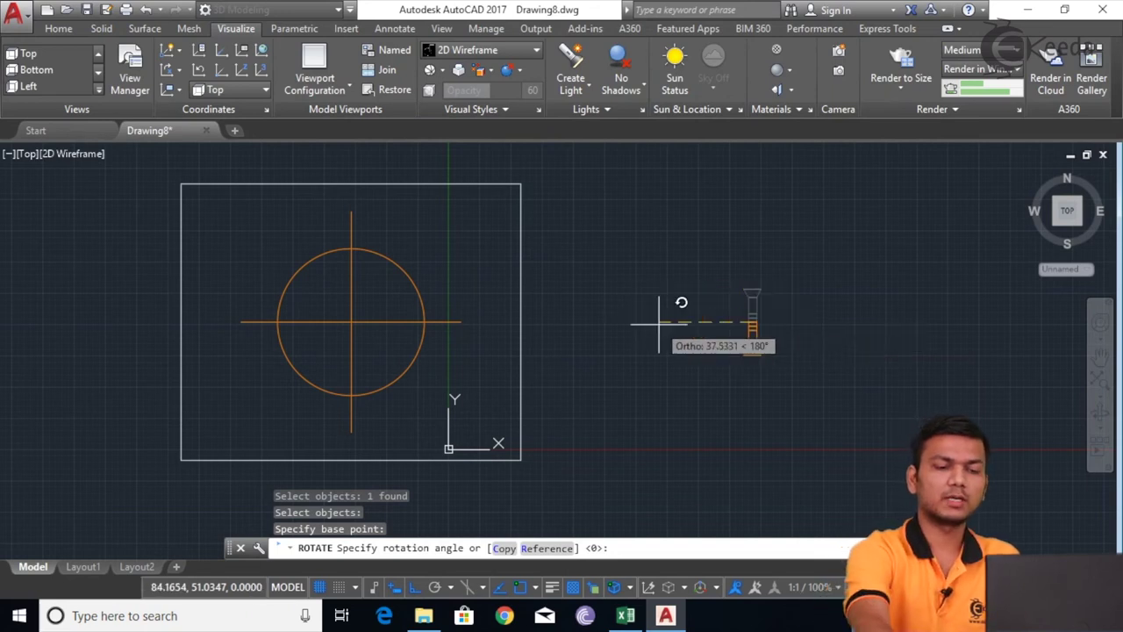
{"action": "type", "text": "90"}
{"action": "key", "text": "Return"}
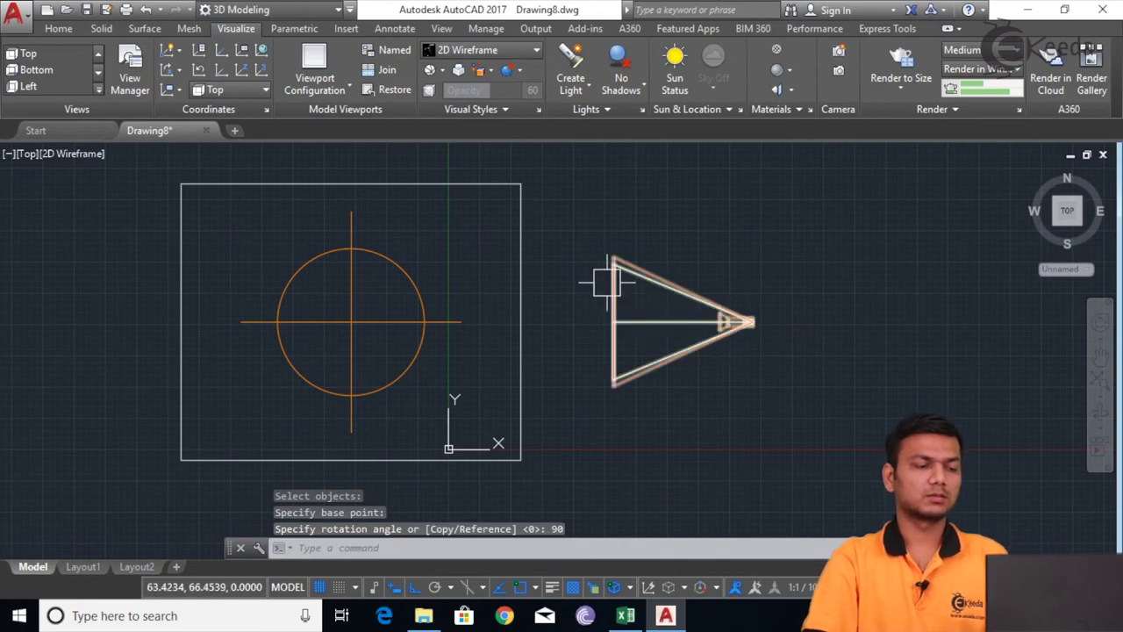
{"action": "left_click", "coordinate": [609, 259]}
{"action": "key", "text": "Escape"}
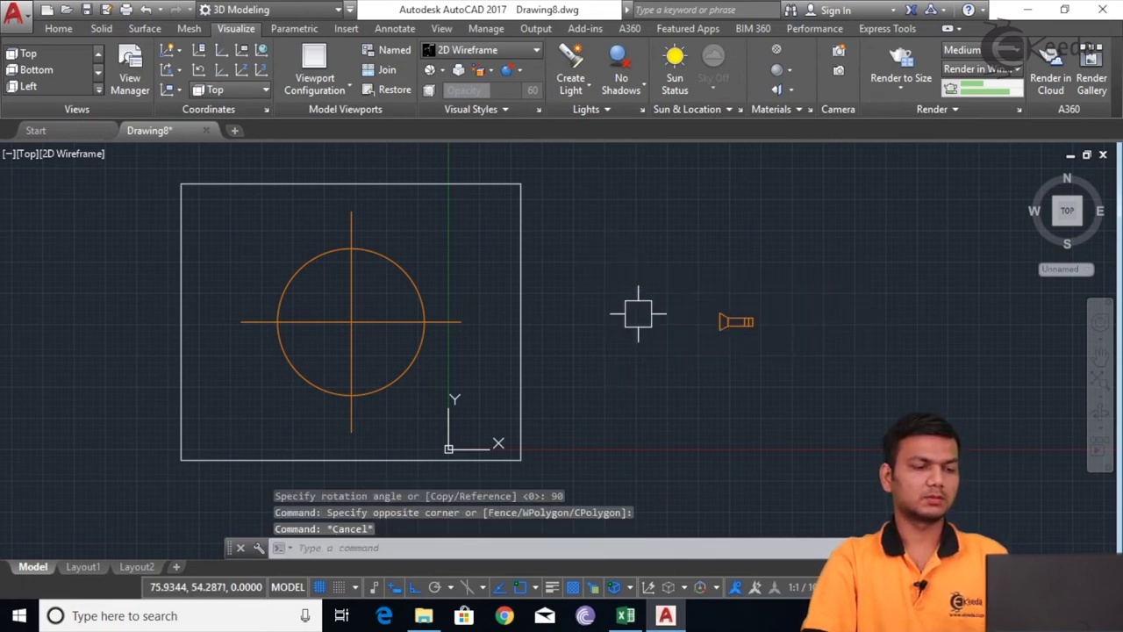
{"action": "middle_click_drag", "start_coordinate": [627, 379], "coordinate": [594, 308], "text": "shift"}
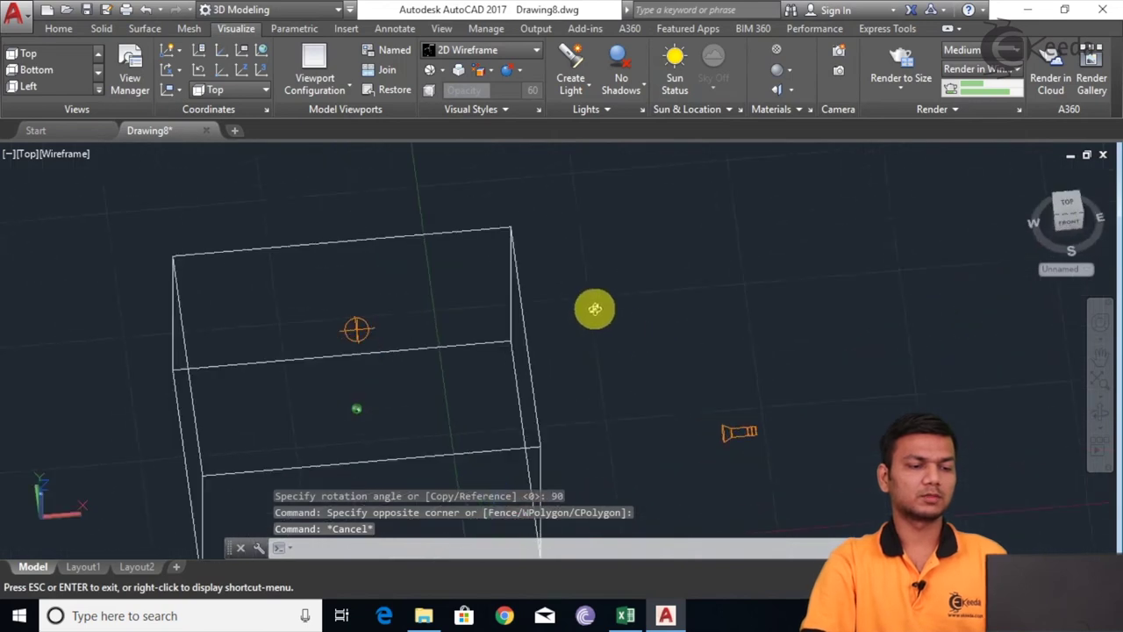
Step: Drag the spotlight's falloff grip outward to widen the cone from 50° to 77°
{"action": "left_click", "coordinate": [722, 446]}
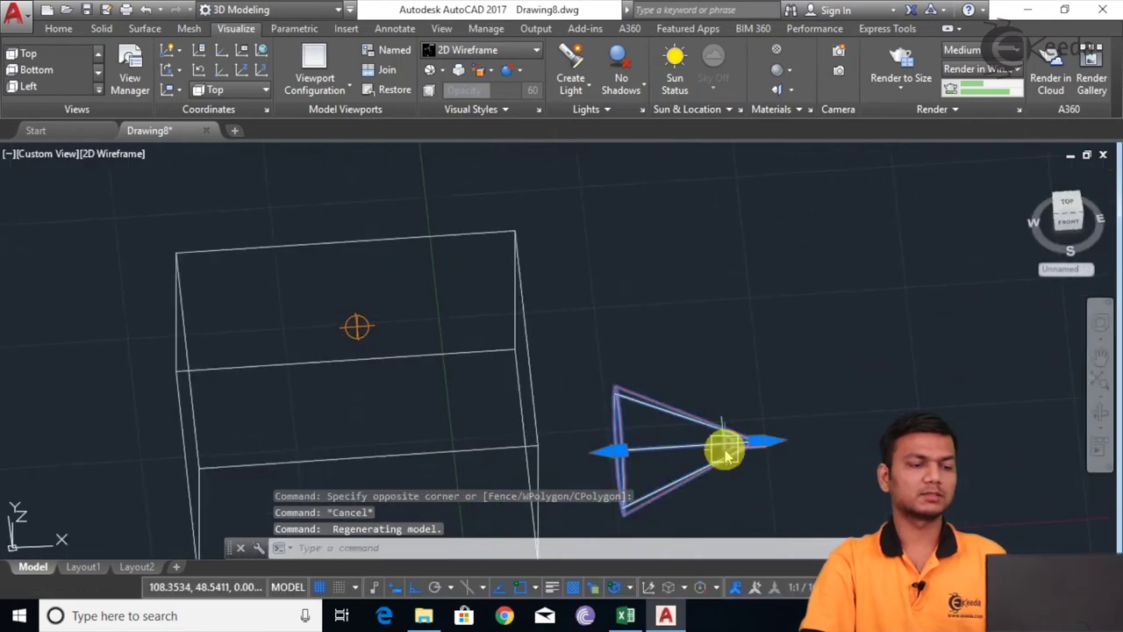
{"action": "left_click", "coordinate": [619, 450]}
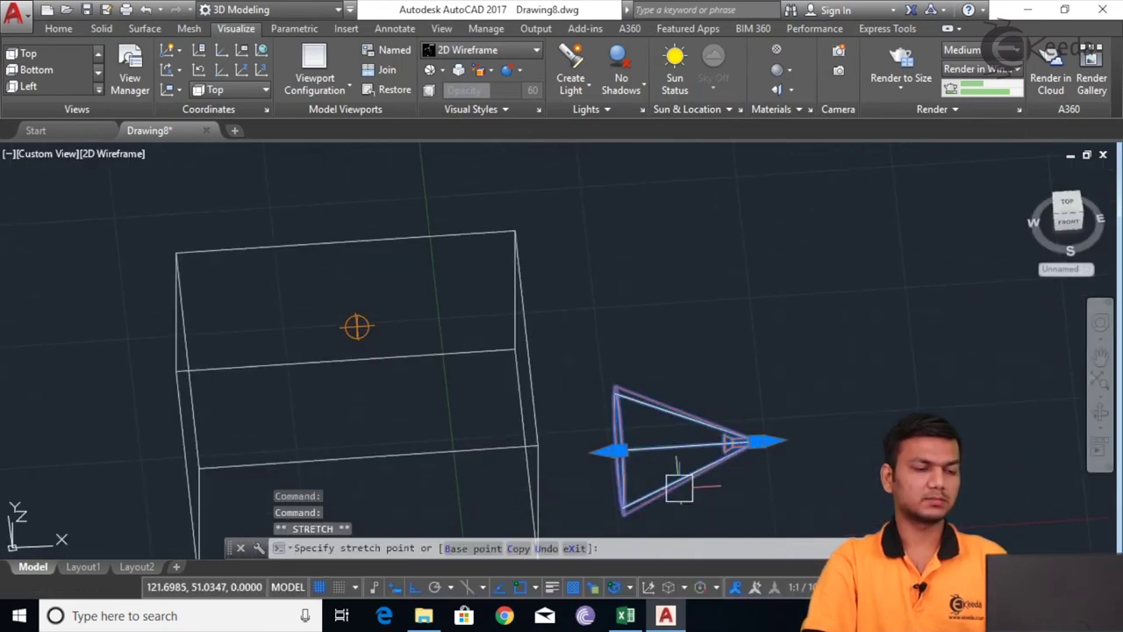
{"action": "key", "text": "Escape"}
{"action": "middle_click_drag", "start_coordinate": [680, 482], "coordinate": [737, 412], "text": "shift"}
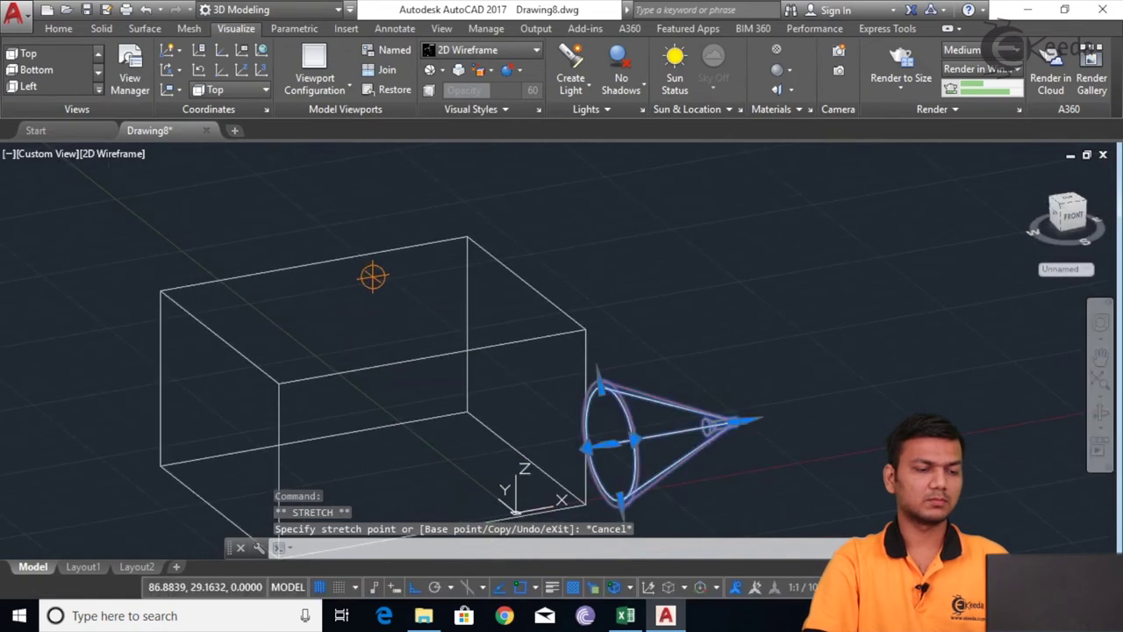
{"action": "scroll", "coordinate": [634, 443], "scroll_direction": "up", "scroll_amount": 3}
{"action": "left_click", "coordinate": [635, 445]}
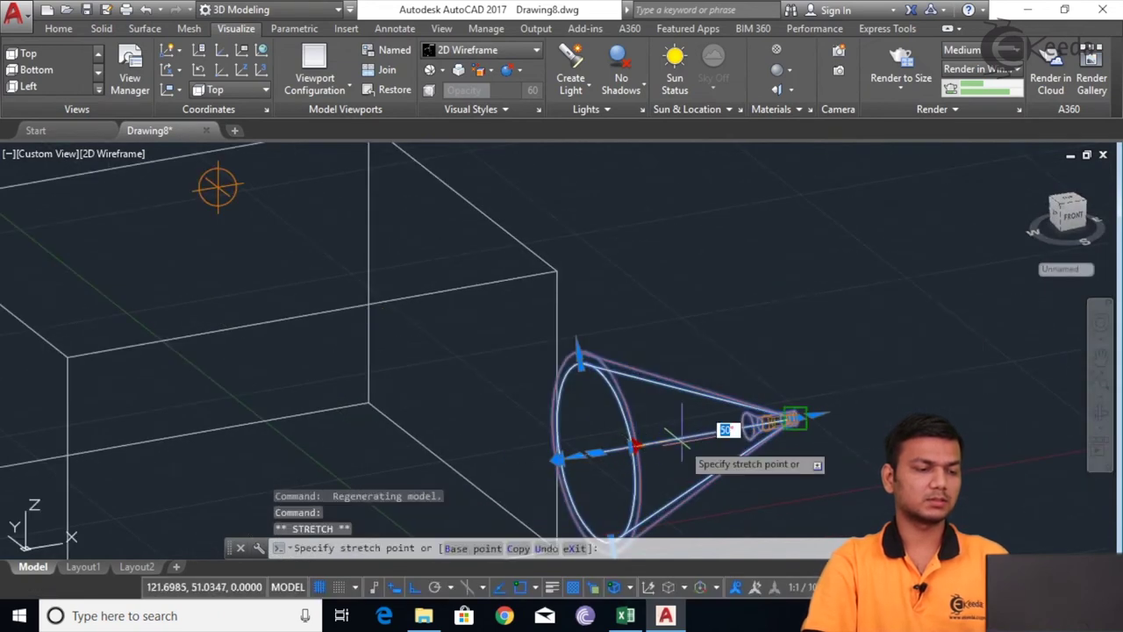
{"action": "key", "text": "Escape"}
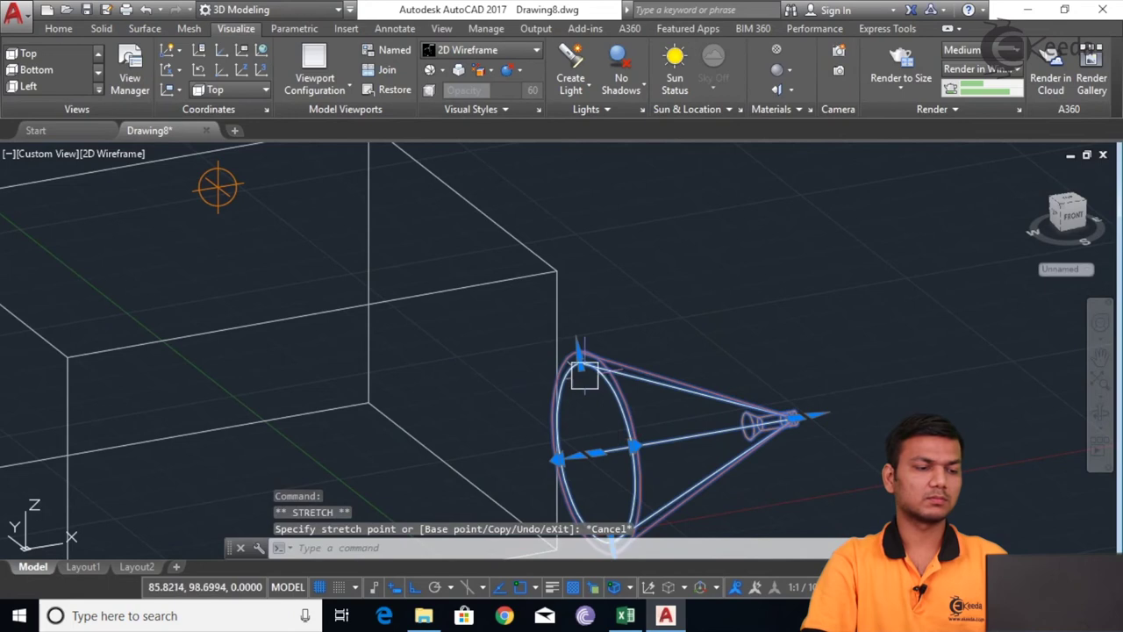
{"action": "left_click", "coordinate": [579, 359]}
{"action": "left_click", "coordinate": [566, 282]}
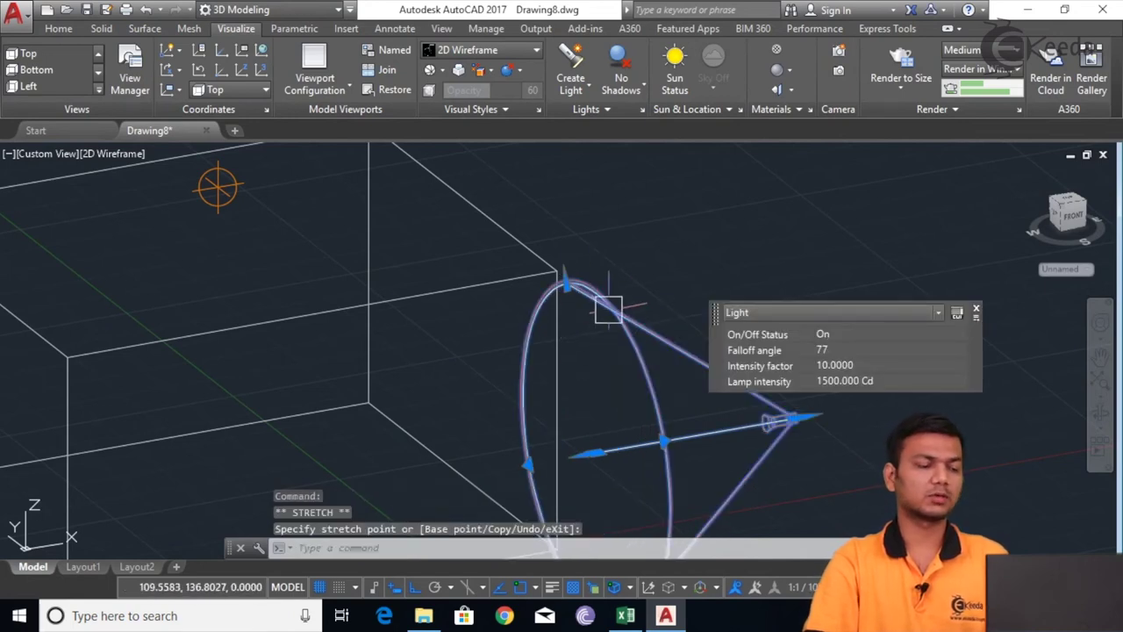
{"action": "scroll", "coordinate": [605, 318], "scroll_direction": "down", "scroll_amount": 2}
{"action": "middle_click_drag", "start_coordinate": [664, 442], "coordinate": [570, 448], "text": "shift"}
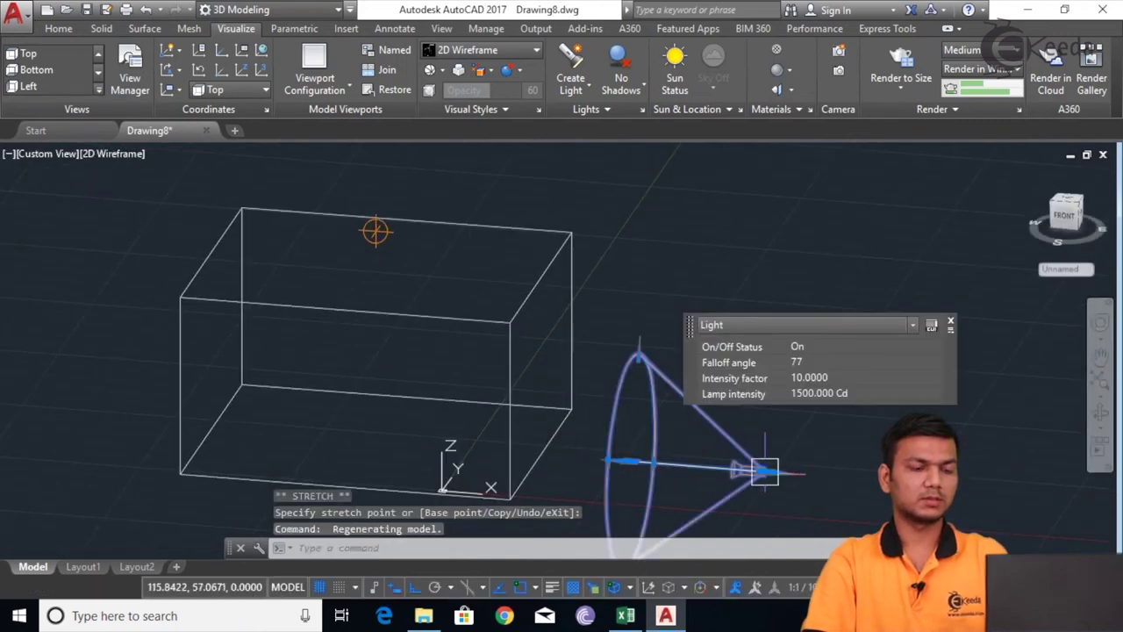
{"action": "key", "text": "Escape"}
Step: Move the spotlight up to about the box's mid-height and orbit to a new 3D view
{"action": "type", "text": "m"}
{"action": "key", "text": "Return"}
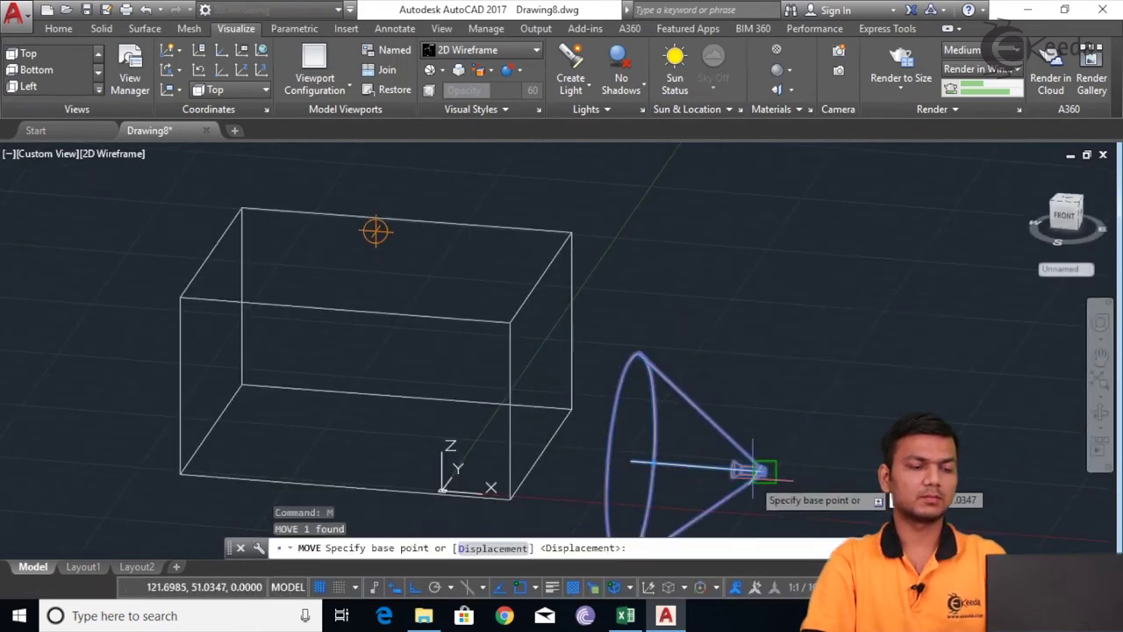
{"action": "left_click", "coordinate": [761, 471]}
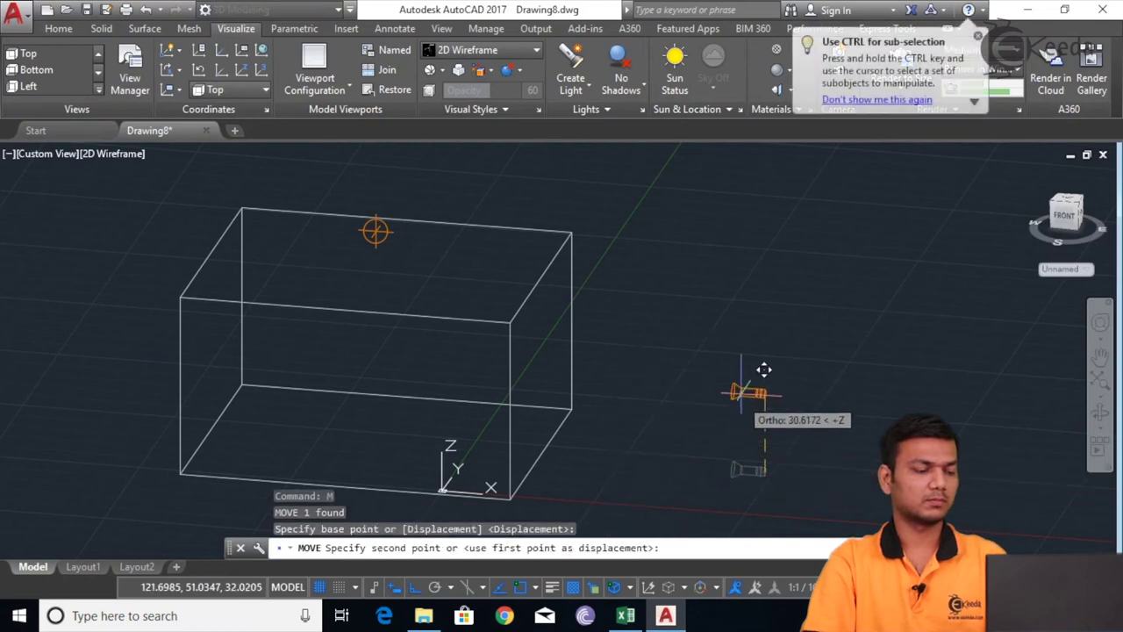
{"action": "left_click", "coordinate": [740, 384]}
{"action": "key", "text": "Escape"}
{"action": "middle_click_drag", "start_coordinate": [744, 456], "coordinate": [771, 455], "text": "shift"}
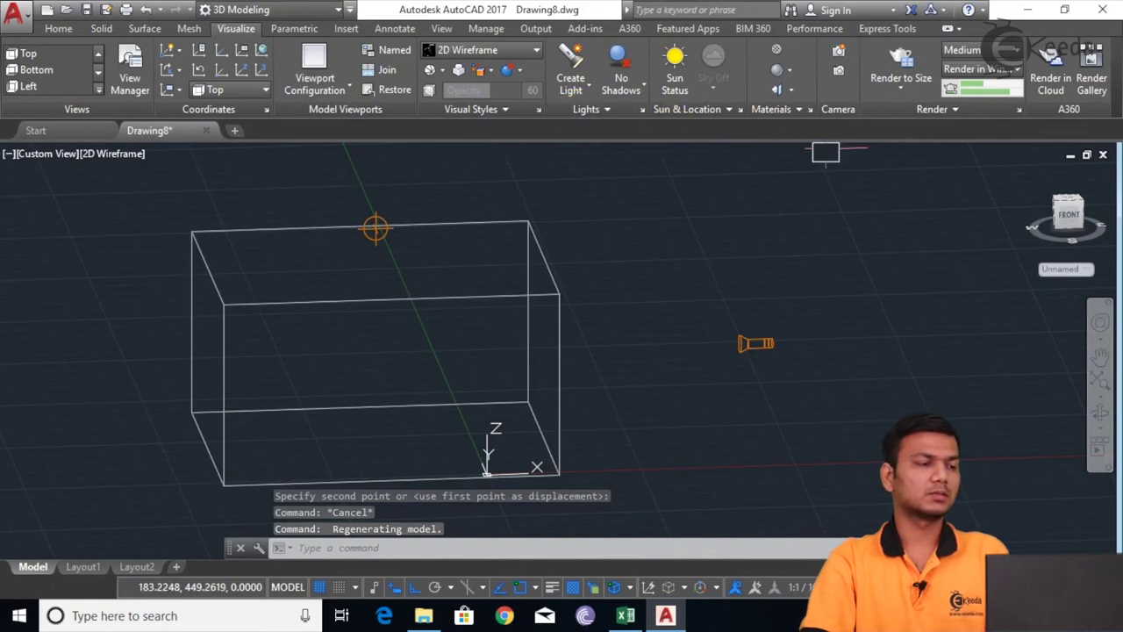
{"action": "left_click", "coordinate": [129, 153]}
Step: Switch to the Realistic style, start a Render to Size, and close it at 60%
{"action": "left_click", "coordinate": [186, 249]}
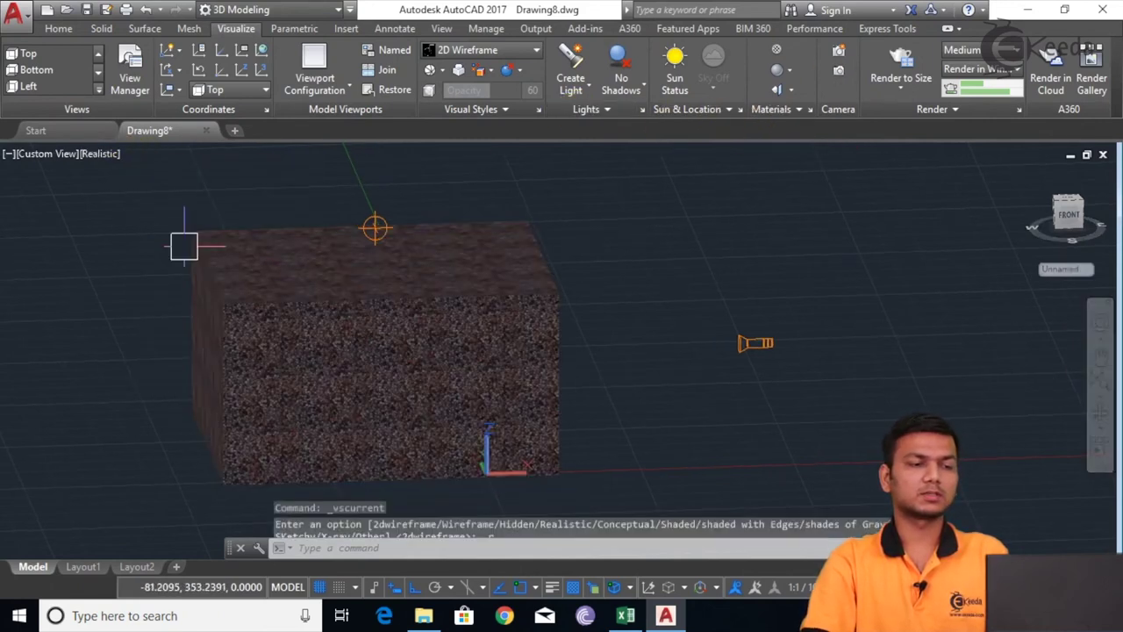
{"action": "left_click", "coordinate": [893, 60]}
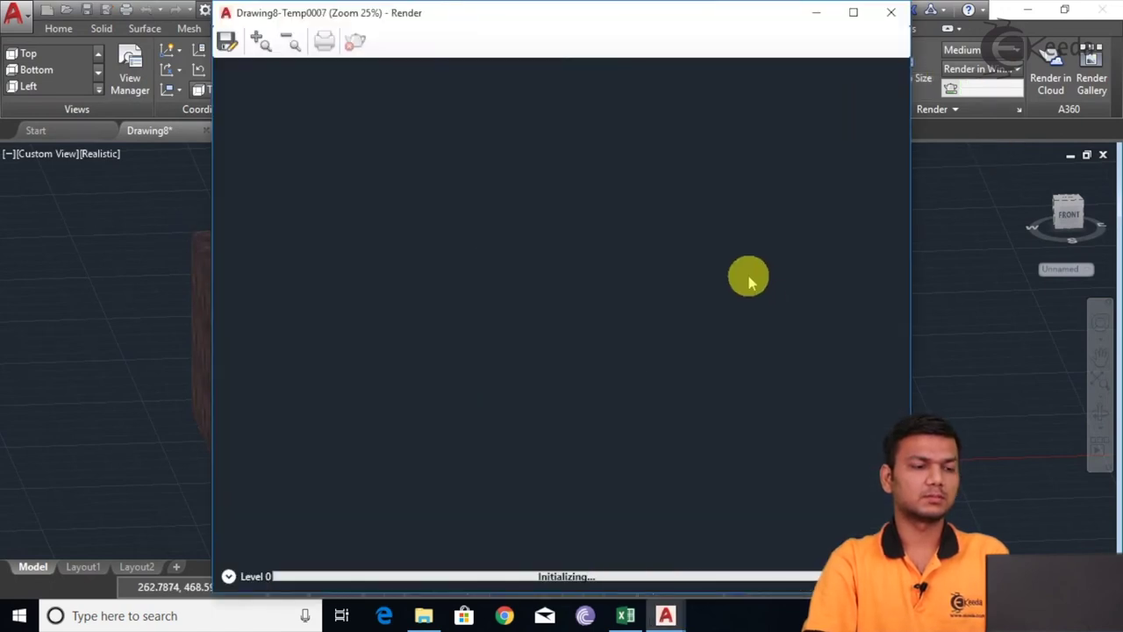
{"action": "scroll", "coordinate": [749, 281], "scroll_direction": "up", "scroll_amount": 1}
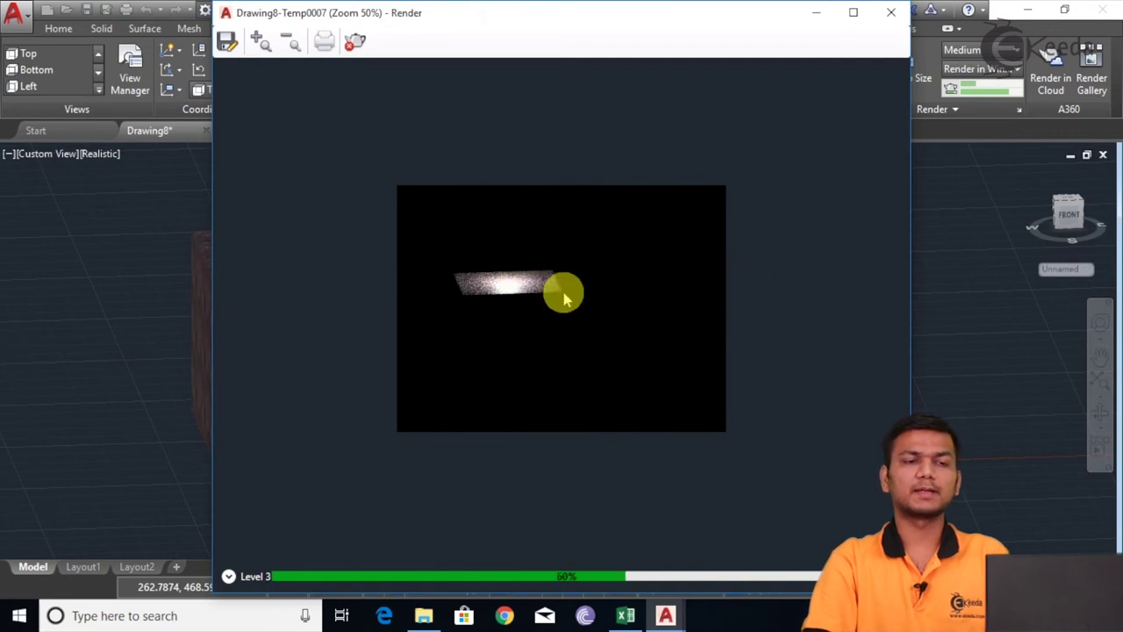
{"action": "left_click", "coordinate": [890, 16]}
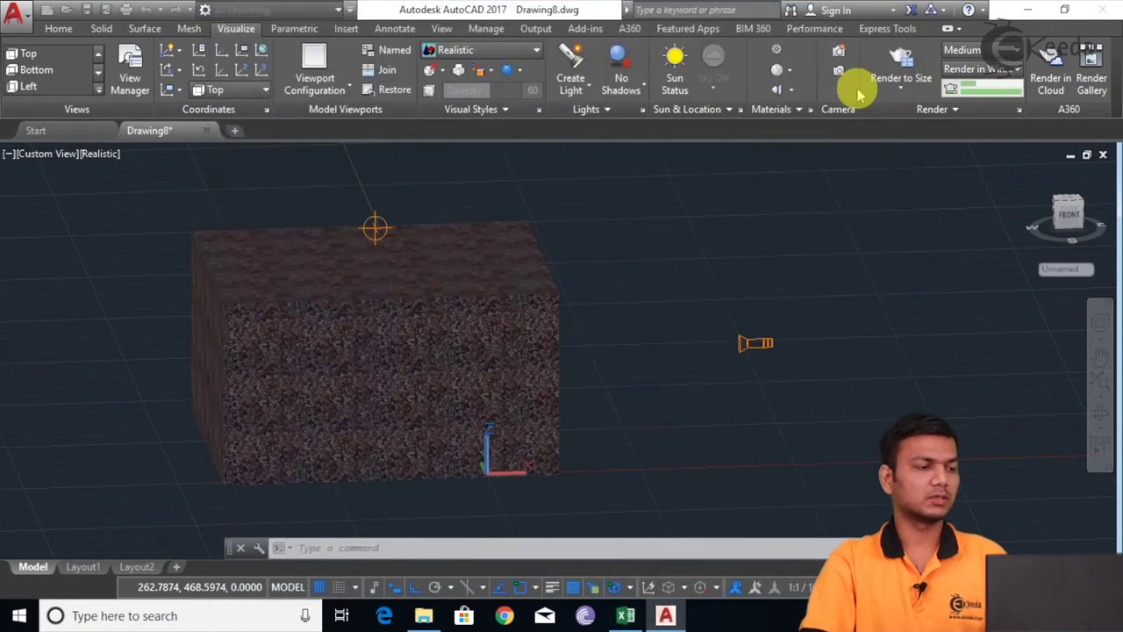
Step: Return to 2D Wireframe and change to the Front view, with the spotlight beside the box
{"action": "left_click", "coordinate": [109, 157]}
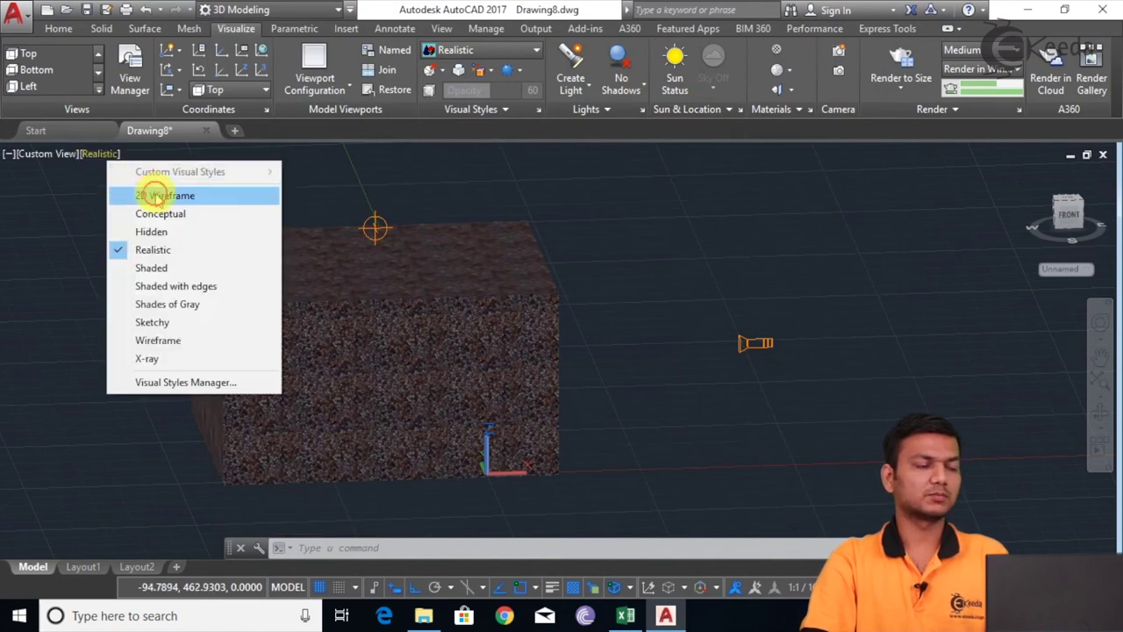
{"action": "left_click", "coordinate": [156, 195]}
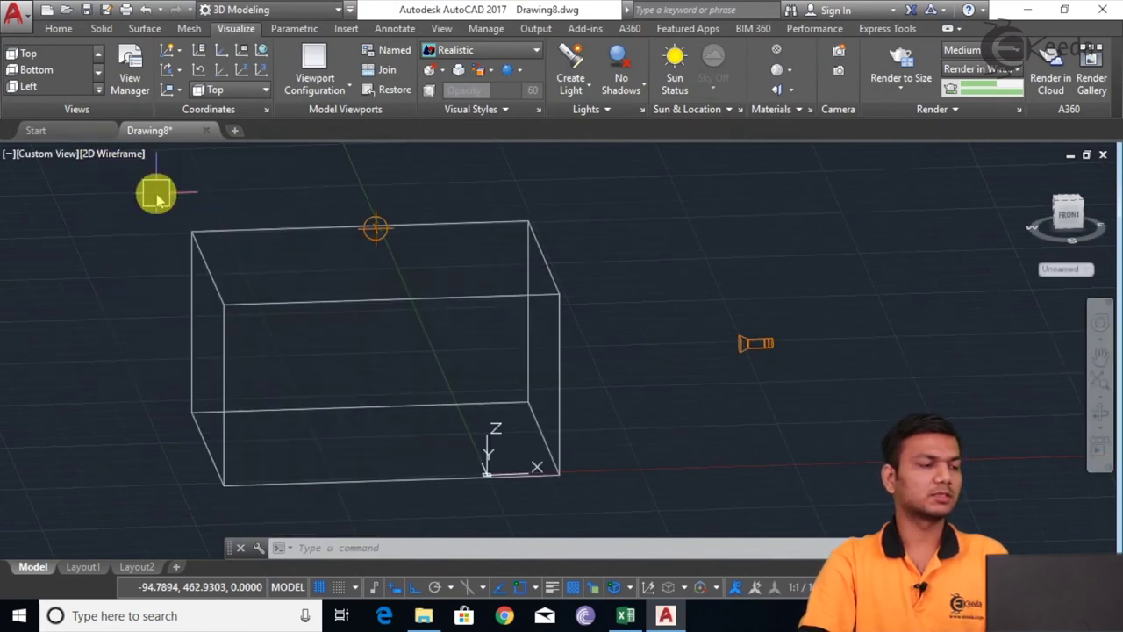
{"action": "left_click", "coordinate": [48, 154]}
{"action": "left_click", "coordinate": [95, 249]}
{"action": "scroll", "coordinate": [666, 361], "scroll_direction": "down", "scroll_amount": 2}
{"action": "middle_click_drag", "start_coordinate": [682, 372], "coordinate": [529, 351]}
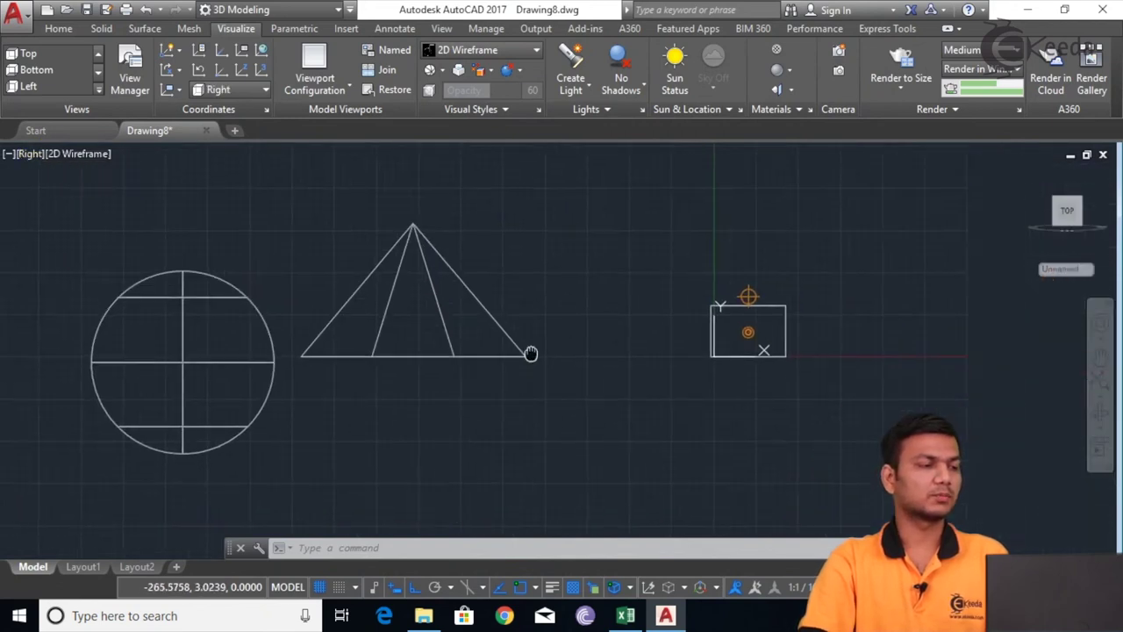
{"action": "left_click", "coordinate": [80, 153]}
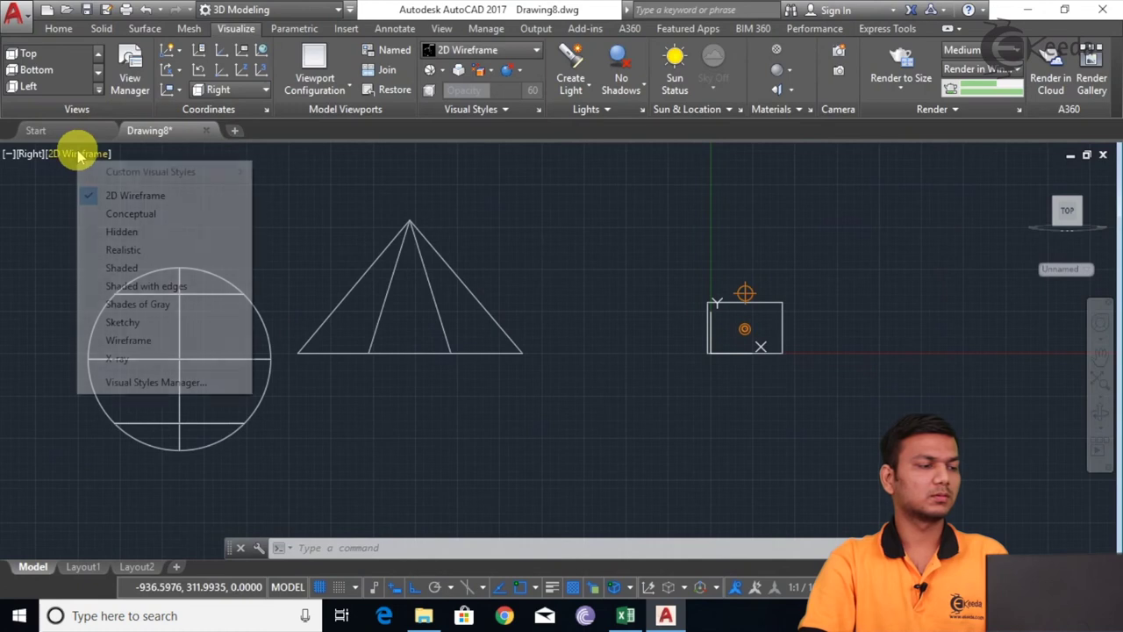
{"action": "left_click", "coordinate": [40, 155]}
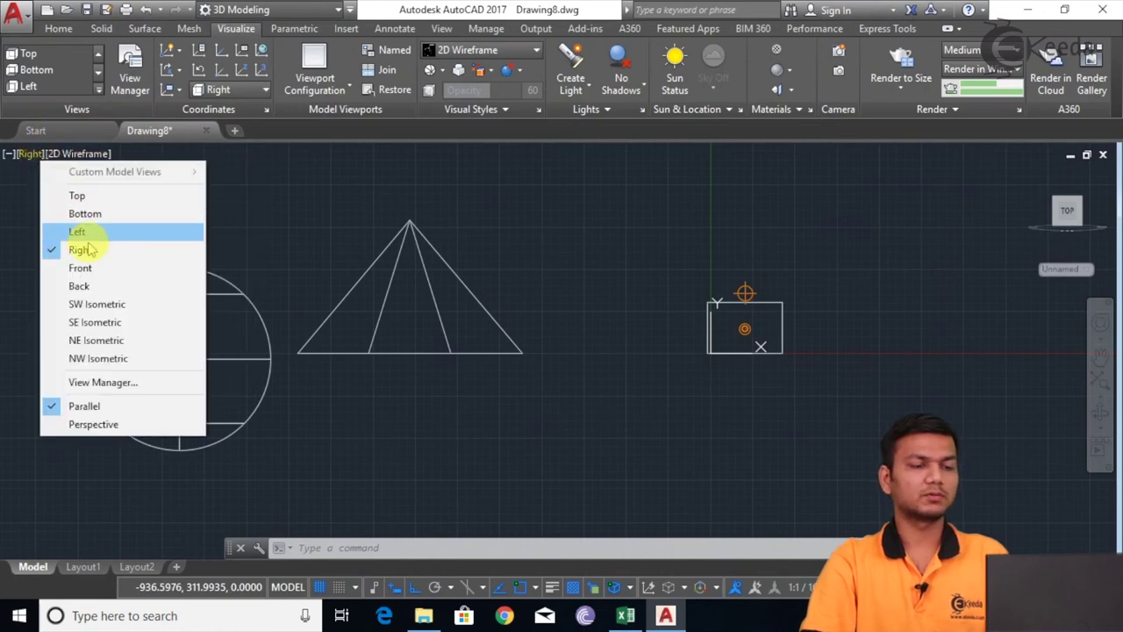
{"action": "left_click", "coordinate": [88, 271]}
{"action": "scroll", "coordinate": [760, 356], "scroll_direction": "up", "scroll_amount": 3}
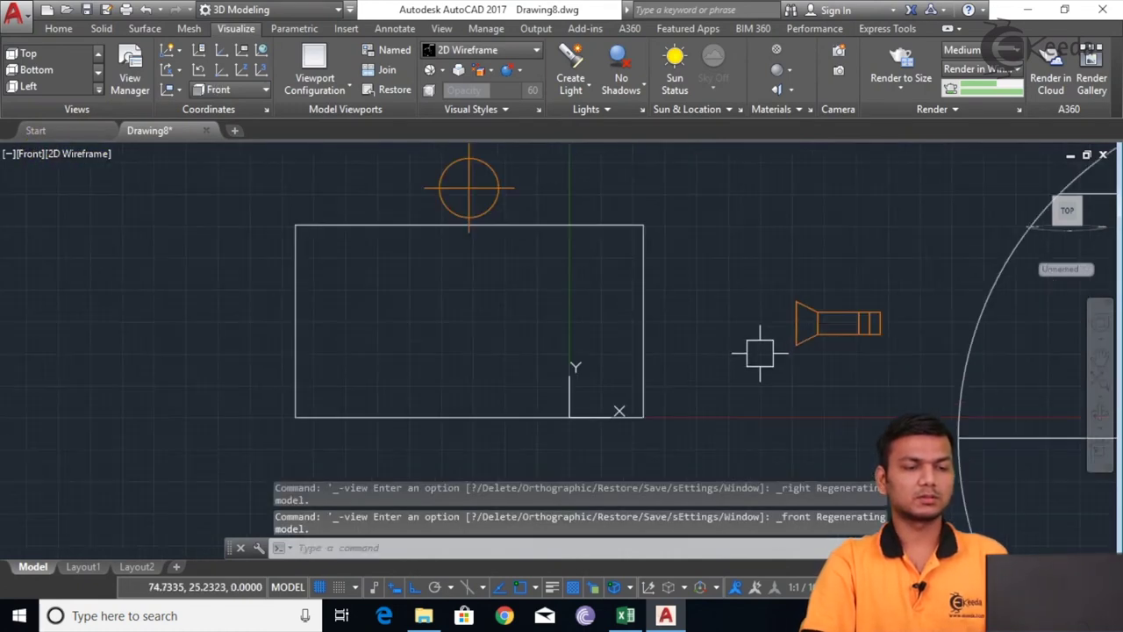
Step: Move the spotlight leftward, closer to the box
{"action": "left_click", "coordinate": [860, 323]}
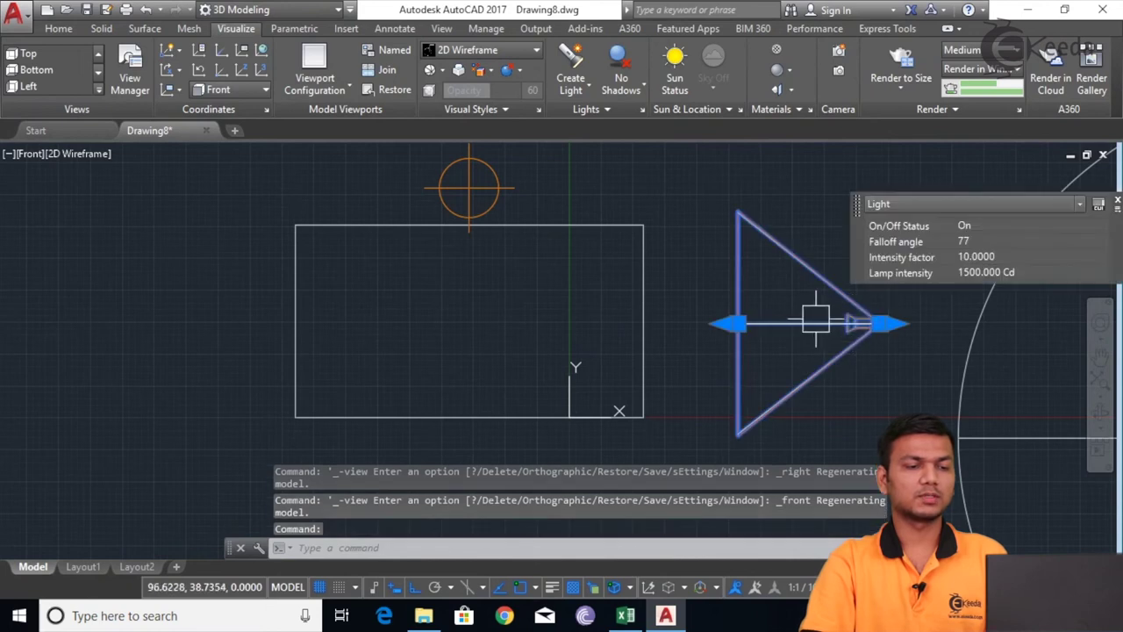
{"action": "left_click", "coordinate": [880, 323]}
{"action": "left_click", "coordinate": [778, 321]}
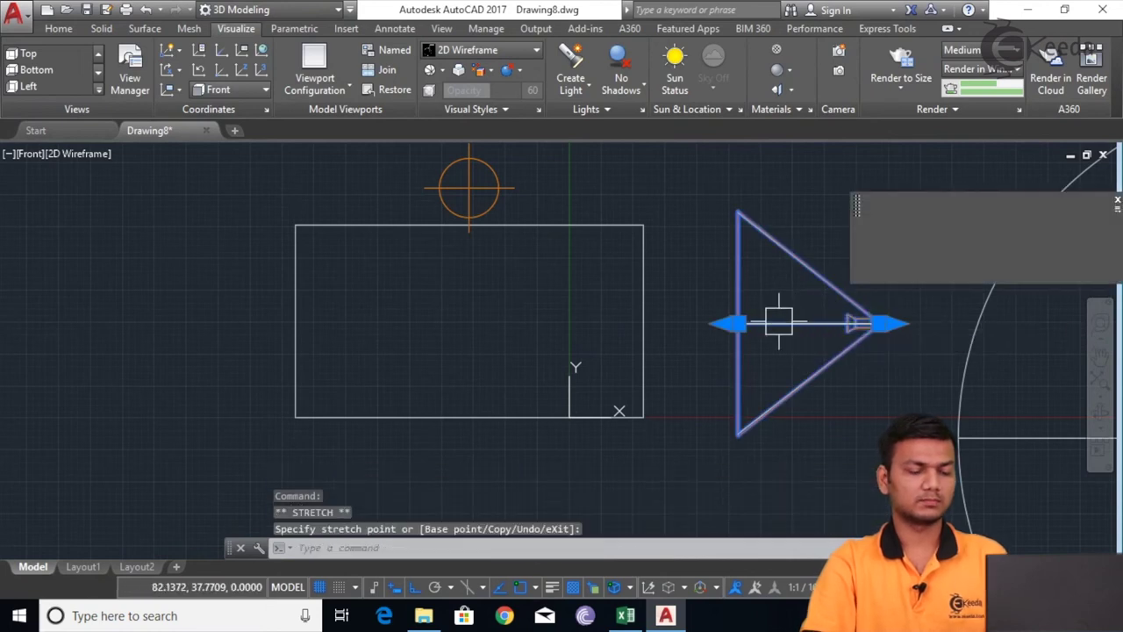
{"action": "type", "text": "m"}
{"action": "key", "text": "Return"}
{"action": "left_click", "coordinate": [880, 323]}
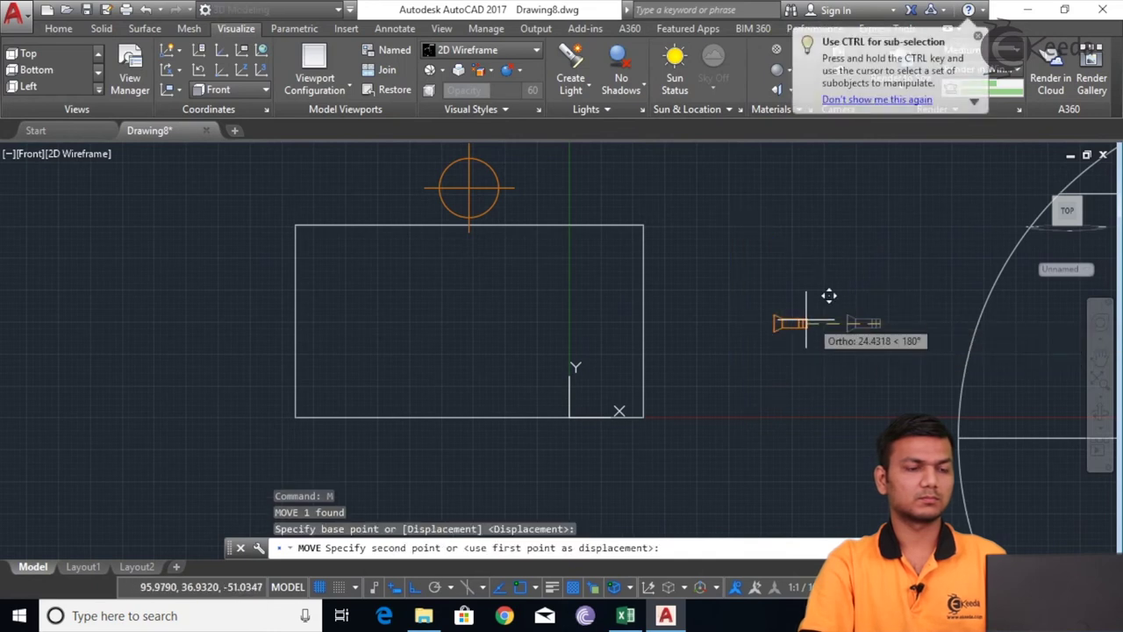
{"action": "left_click", "coordinate": [727, 321]}
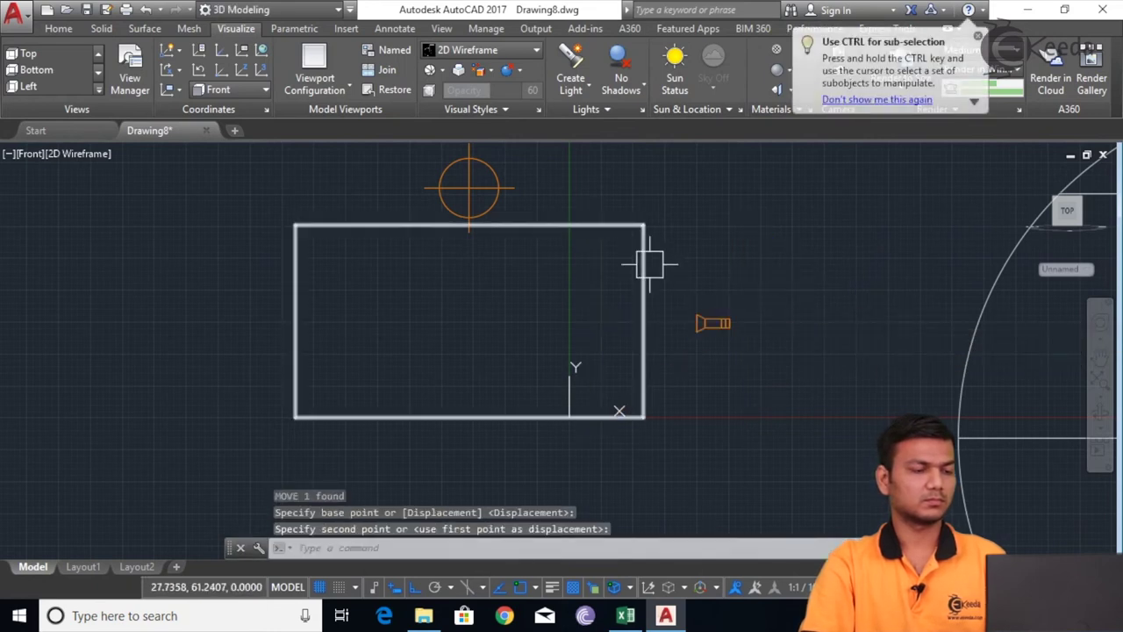
Step: Widen the spotlight's falloff cone to 99° and delete the point light above the box
{"action": "mouse_move", "coordinate": [712, 307]}
{"action": "middle_mouse_down", "text": "shift"}
{"action": "mouse_move", "coordinate": [740, 377]}
{"action": "mouse_move", "coordinate": [712, 303]}
{"action": "middle_mouse_up", "text": "shift"}
{"action": "left_click", "coordinate": [691, 298]}
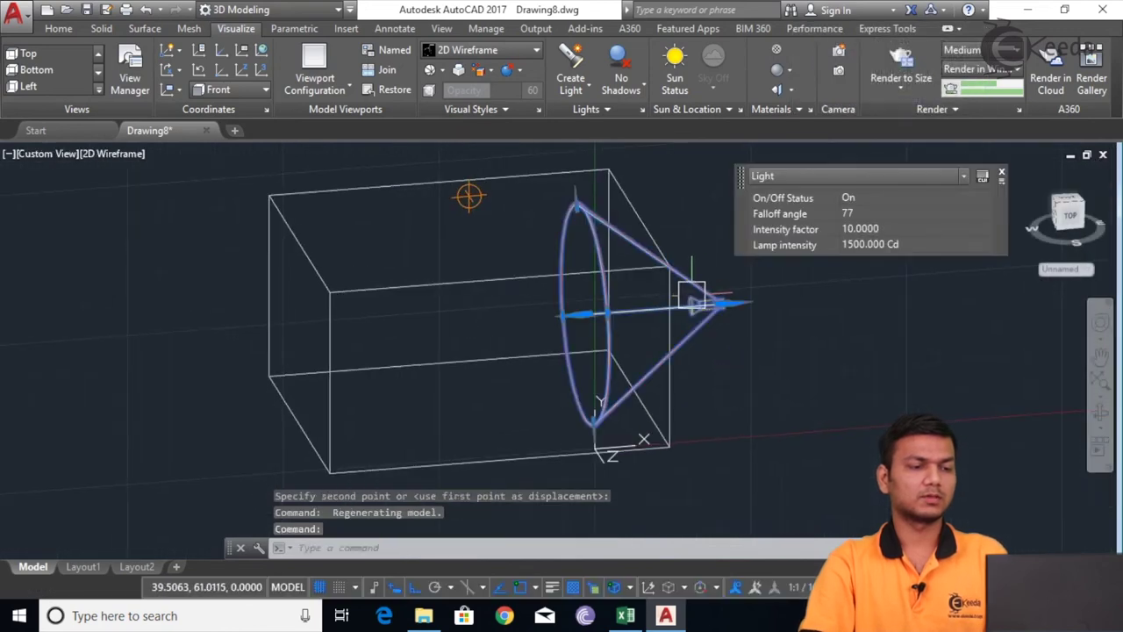
{"action": "left_click", "coordinate": [577, 202]}
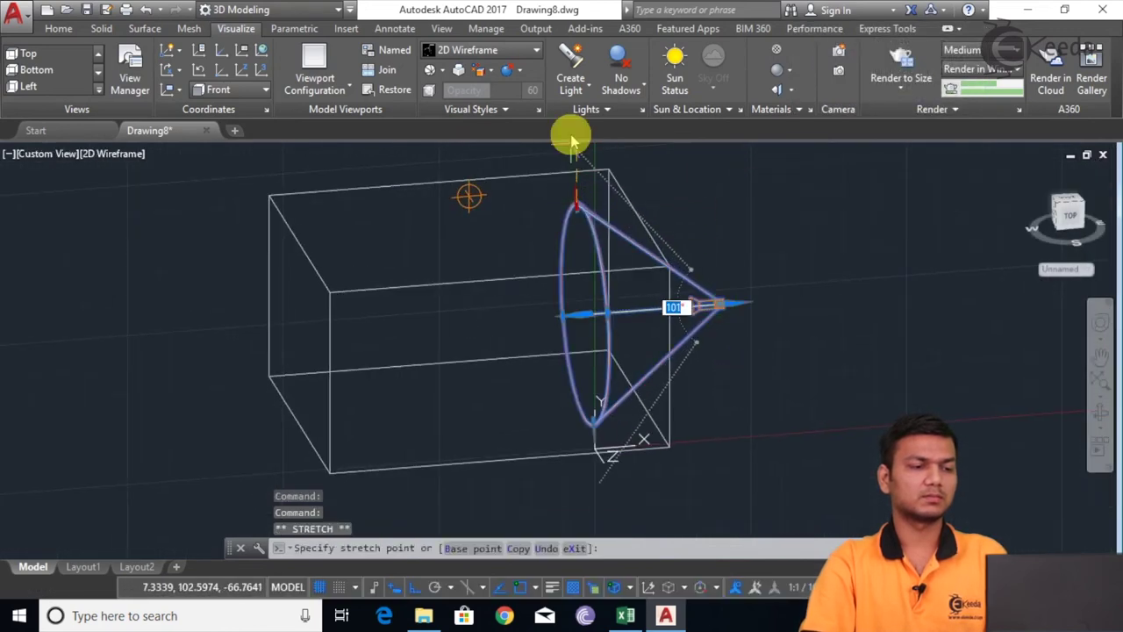
{"action": "left_click", "coordinate": [572, 150]}
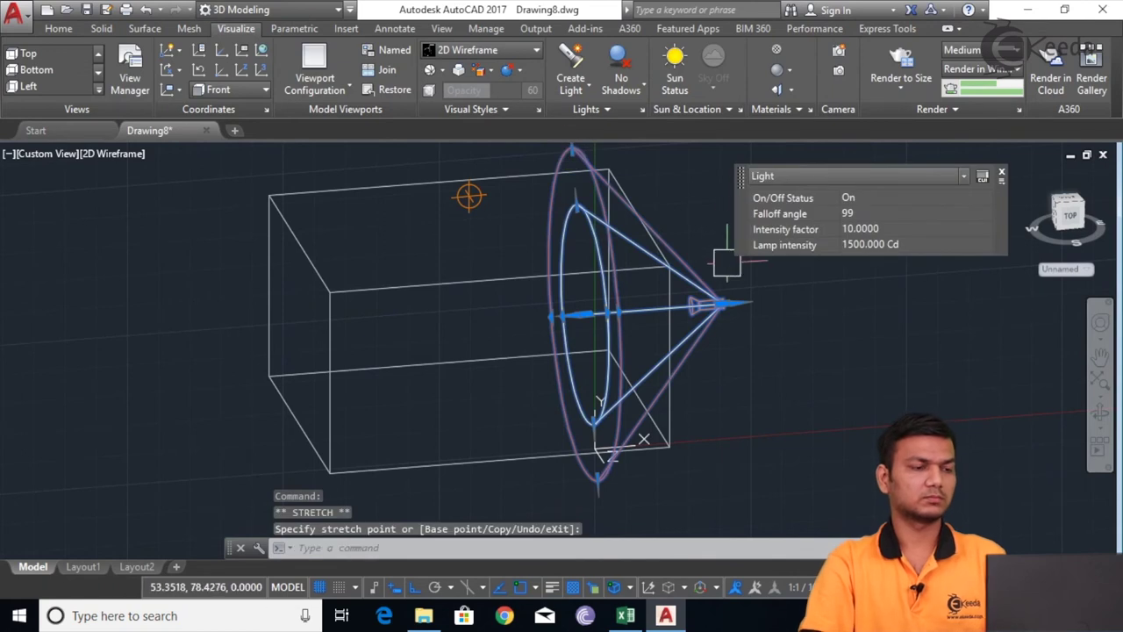
{"action": "key", "text": "Escape"}
{"action": "key", "text": "Escape"}
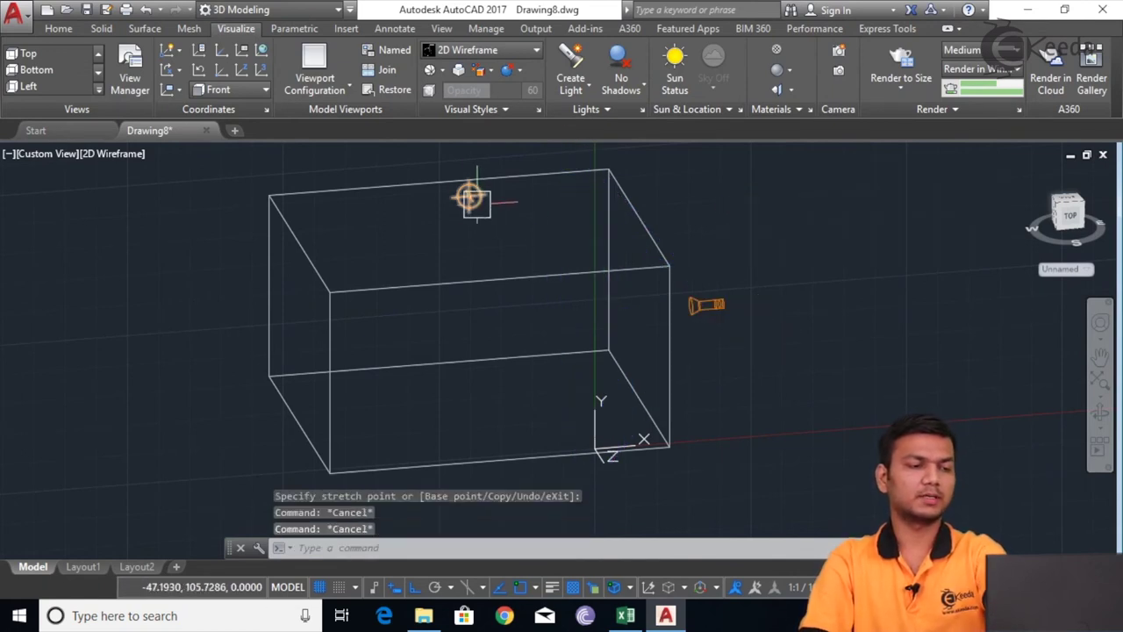
{"action": "left_click", "coordinate": [470, 198]}
{"action": "key", "text": "Delete"}
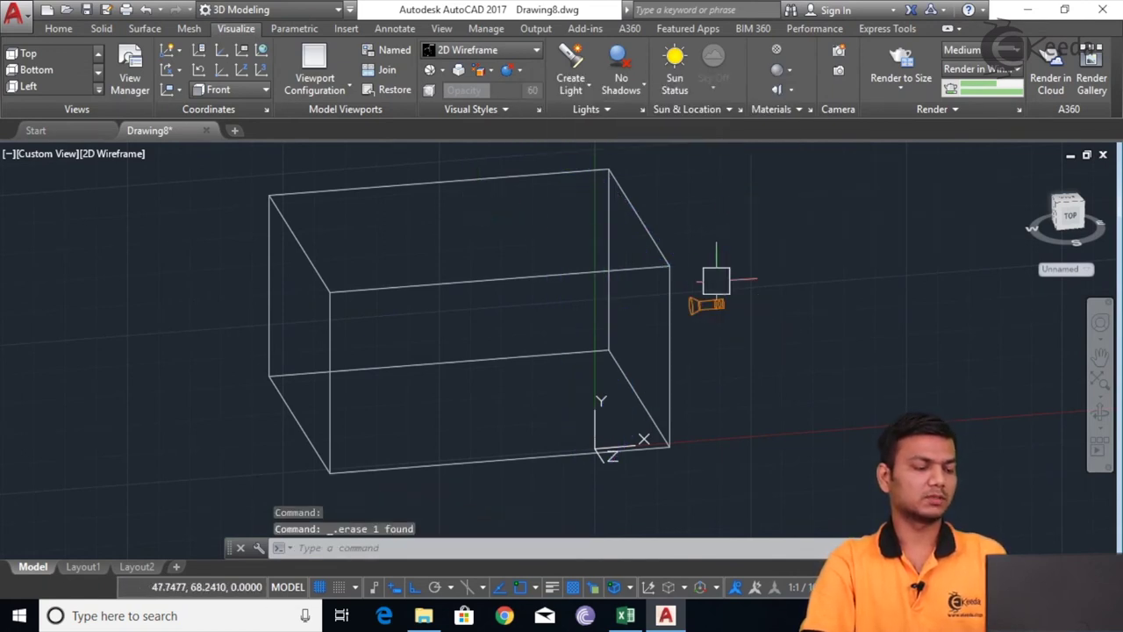
Step: Render the Realistic view to 100%, showing a round pool of light on the stone face, then close it
{"action": "middle_click_drag", "start_coordinate": [676, 355], "coordinate": [582, 365], "text": "shift"}
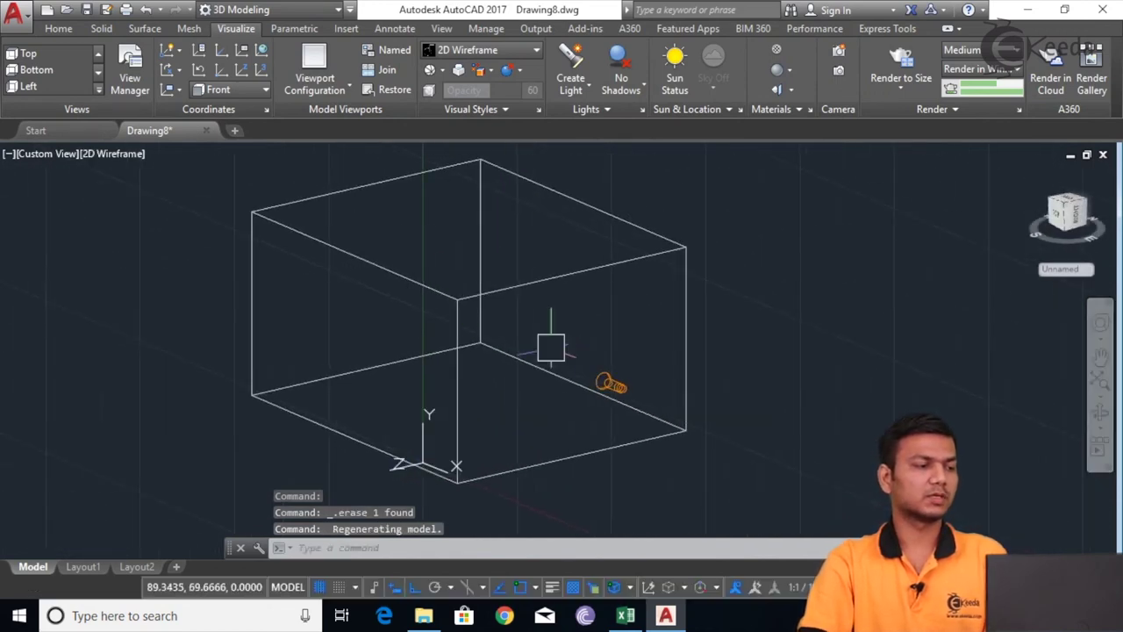
{"action": "left_click", "coordinate": [131, 155]}
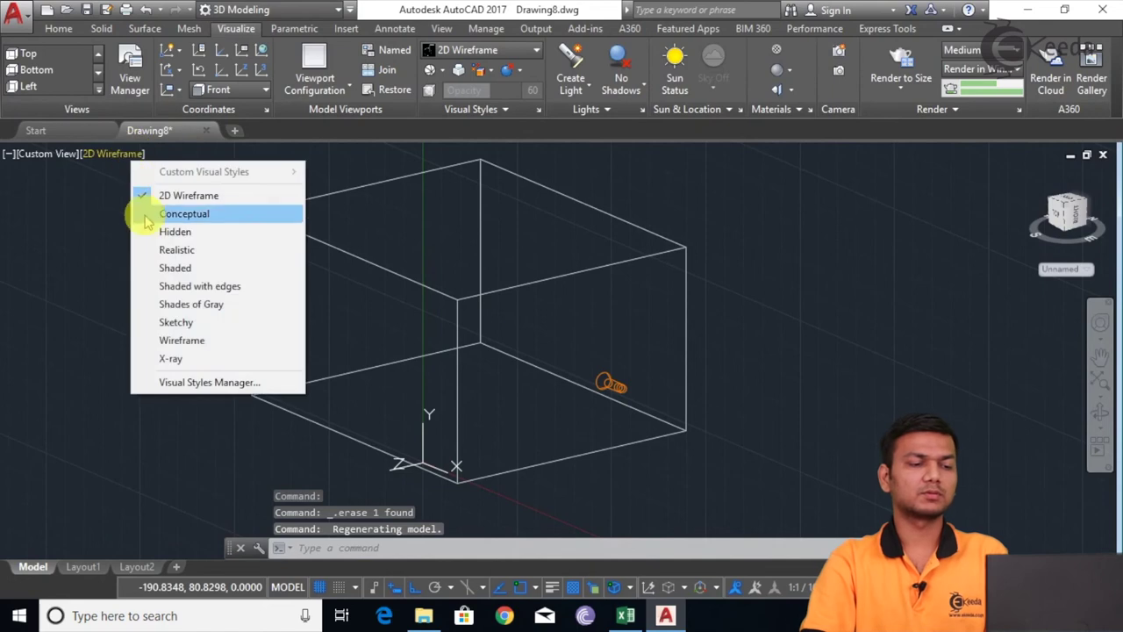
{"action": "left_click", "coordinate": [153, 249]}
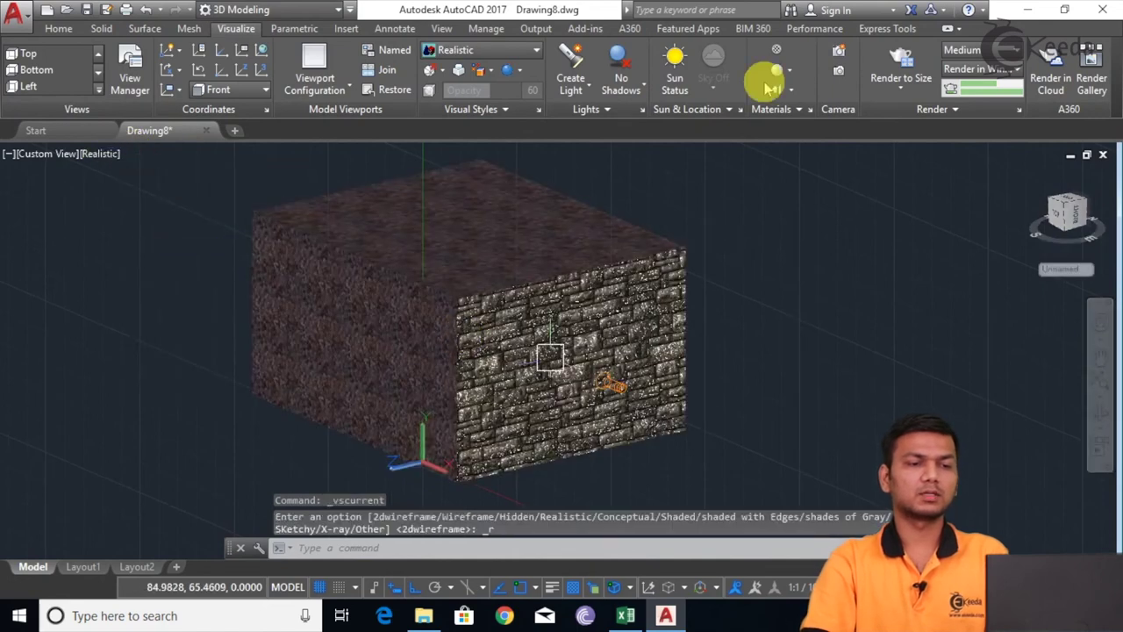
{"action": "left_click", "coordinate": [882, 58]}
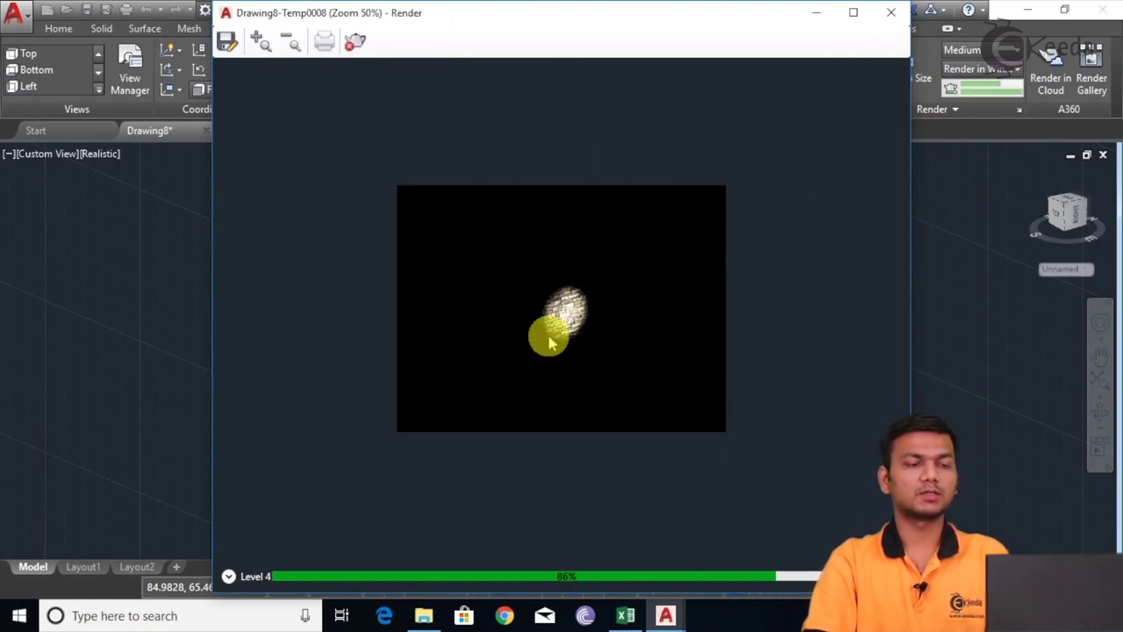
{"action": "scroll", "coordinate": [564, 316], "scroll_direction": "up", "scroll_amount": 3}
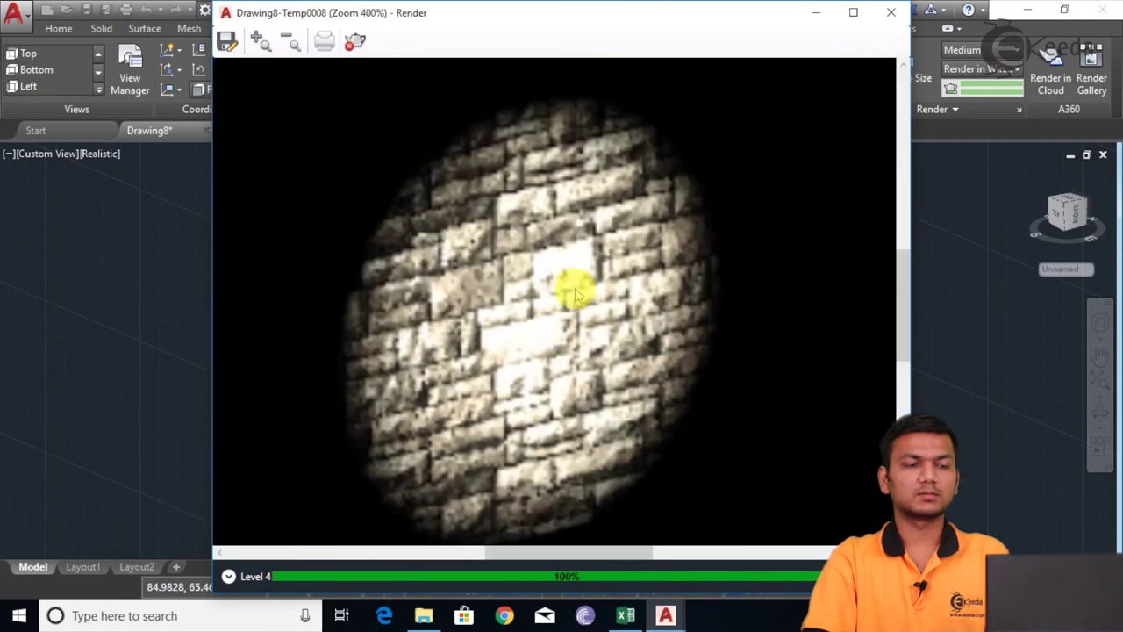
{"action": "scroll", "coordinate": [572, 299], "scroll_direction": "down", "scroll_amount": 3}
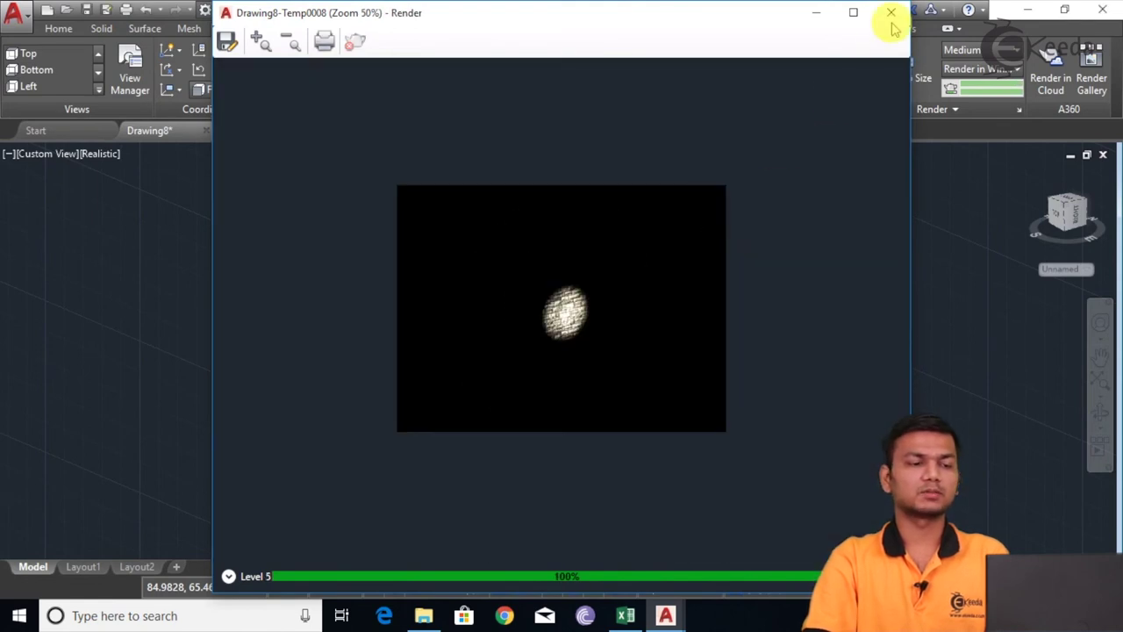
{"action": "left_click", "coordinate": [897, 12]}
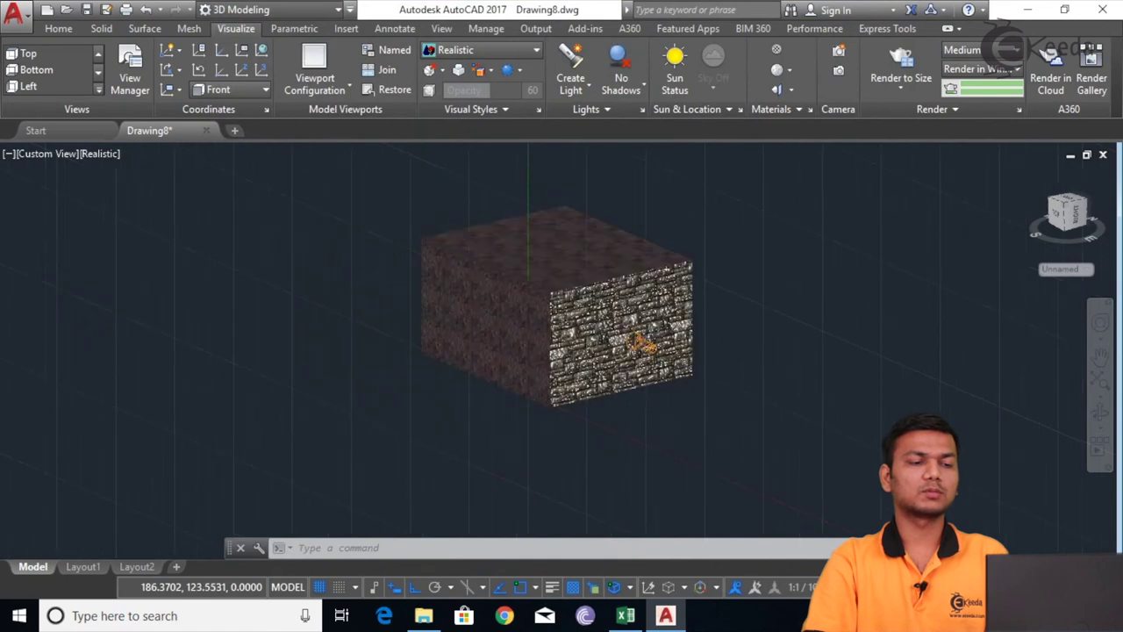
Step: Pick the spotlight out of the overlapping objects and drag it to a new position
{"action": "left_click", "coordinate": [635, 334]}
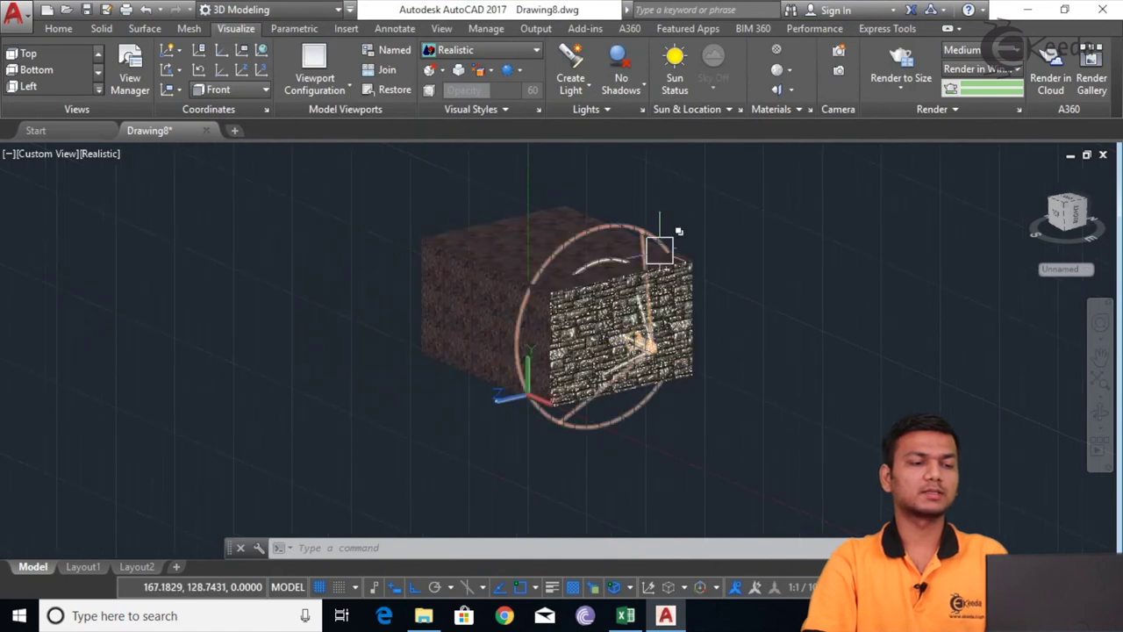
{"action": "left_click", "coordinate": [633, 231]}
{"action": "left_click", "coordinate": [642, 231]}
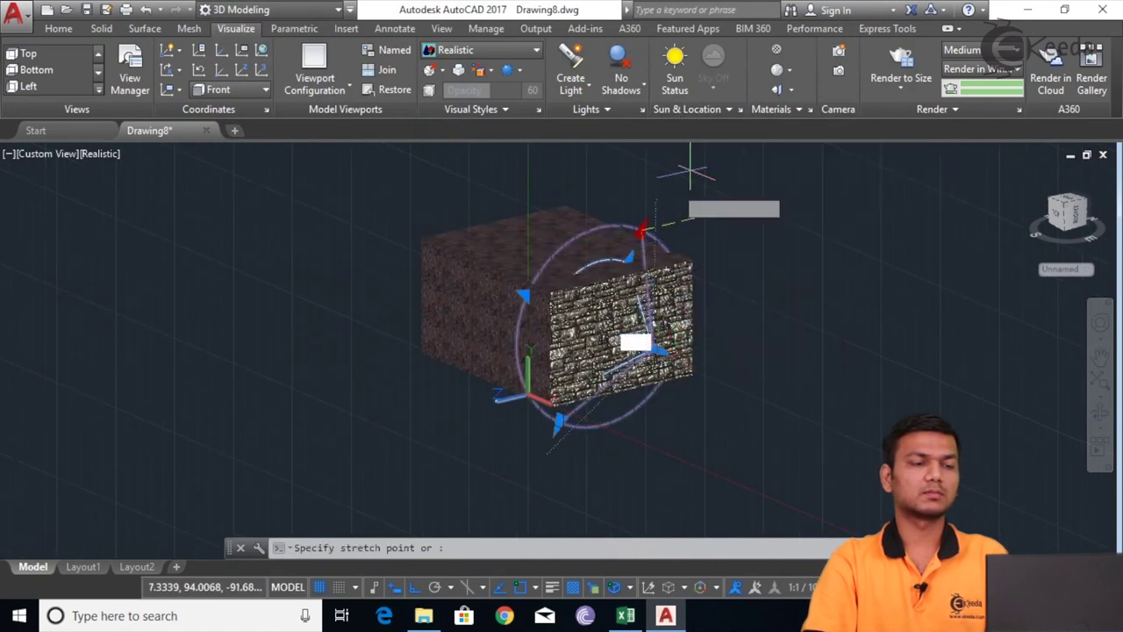
{"action": "left_click", "coordinate": [725, 151]}
{"action": "scroll", "coordinate": [746, 281], "scroll_direction": "down", "scroll_amount": 2}
{"action": "middle_click_drag", "start_coordinate": [746, 281], "coordinate": [615, 336]}
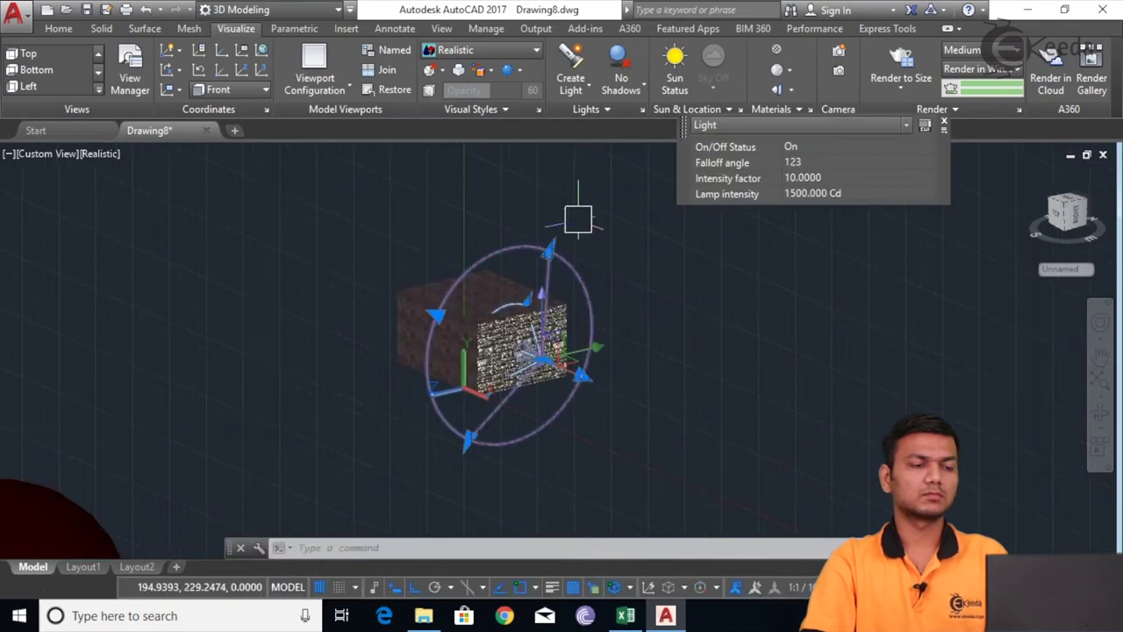
Step: Widen the spotlight's falloff to 136° and set its intensity factor to 20
{"action": "left_click", "coordinate": [549, 251]}
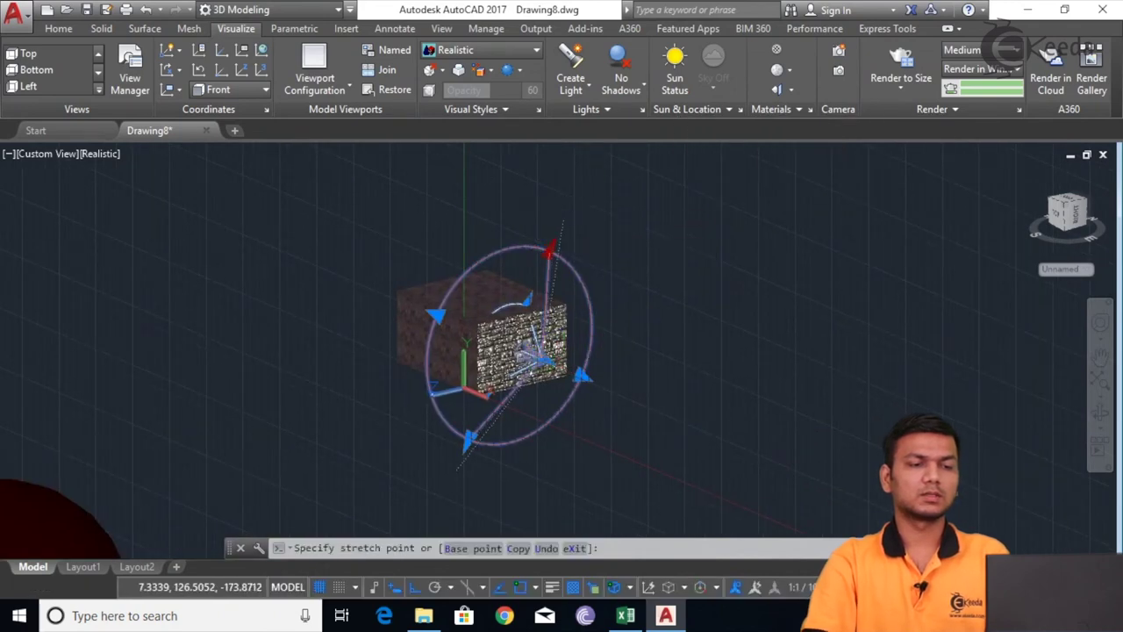
{"action": "left_click", "coordinate": [716, 258]}
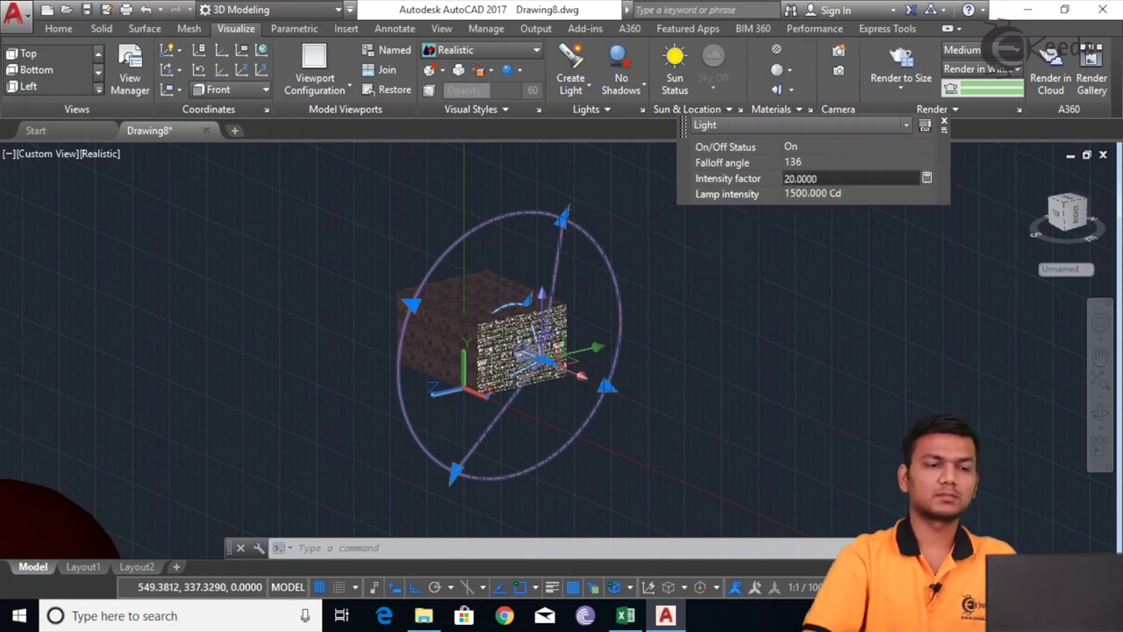
{"action": "left_click", "coordinate": [820, 178]}
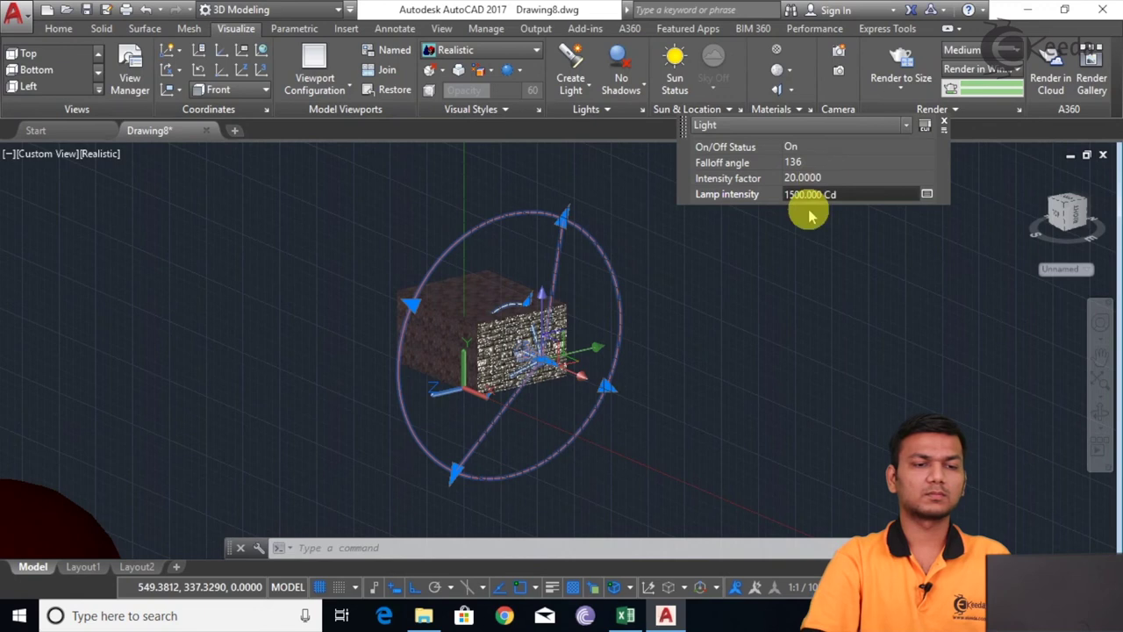
{"action": "left_click", "coordinate": [945, 125]}
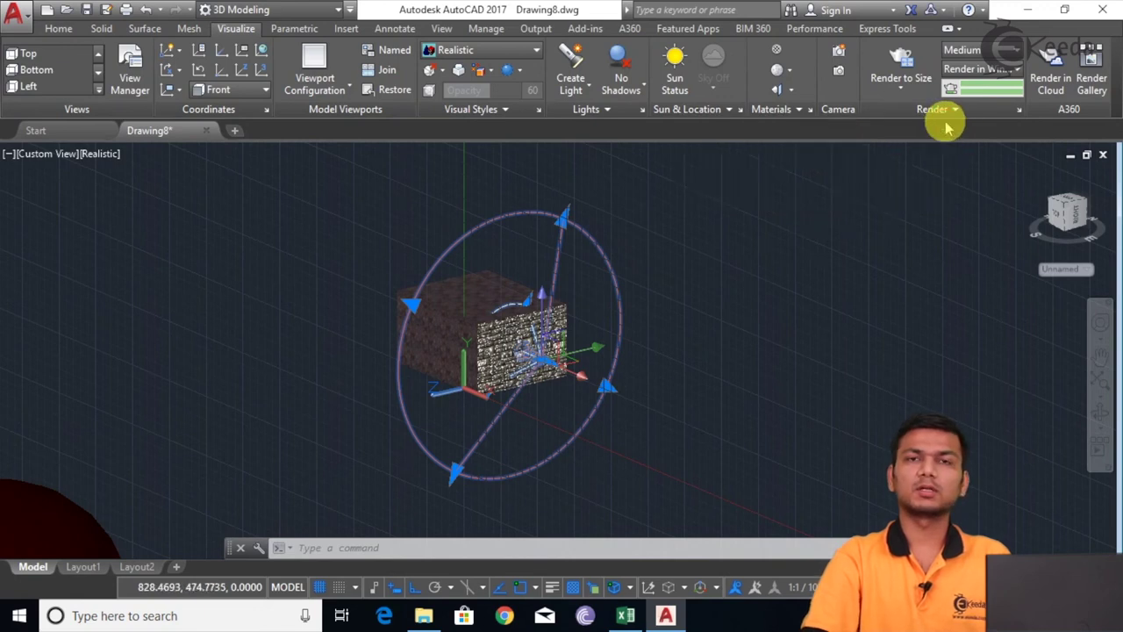
{"action": "left_click", "coordinate": [910, 59]}
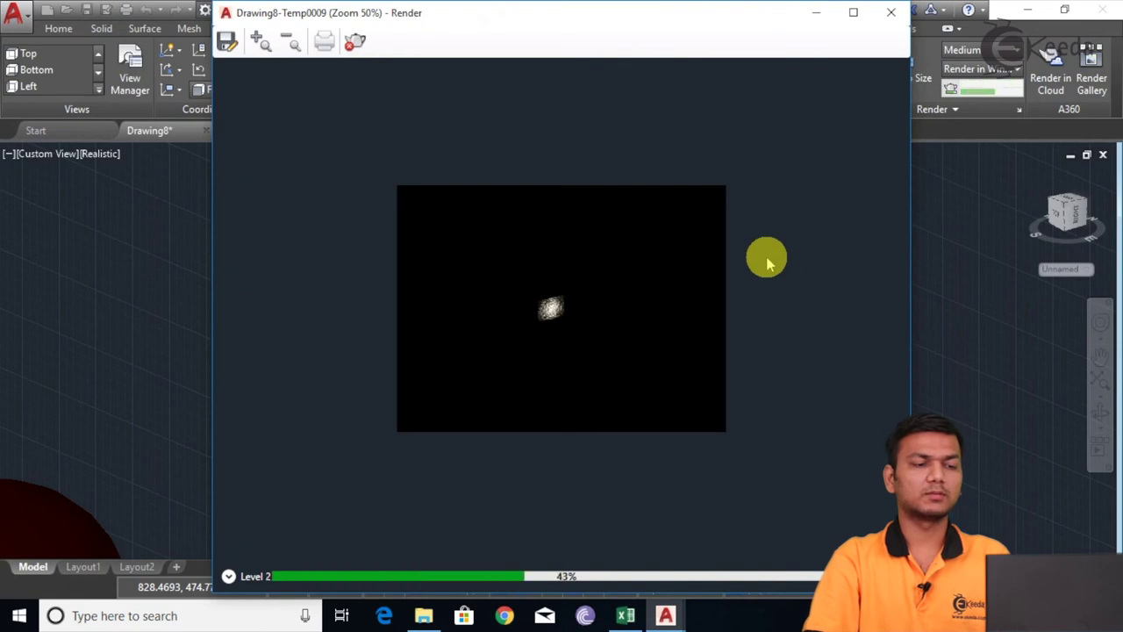
Step: Zoom into the finished render with the intensity-20 spotlight, then close it
{"action": "scroll", "coordinate": [575, 314], "scroll_direction": "up", "scroll_amount": 1}
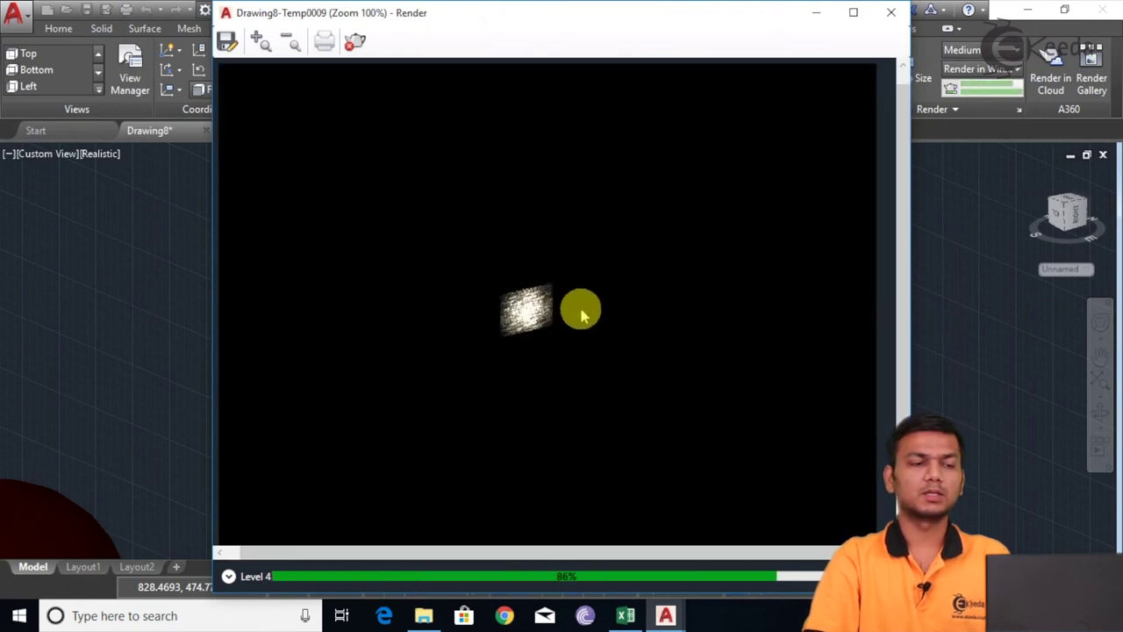
{"action": "left_click", "coordinate": [895, 13]}
{"action": "scroll", "coordinate": [658, 316], "scroll_direction": "down", "scroll_amount": 3}
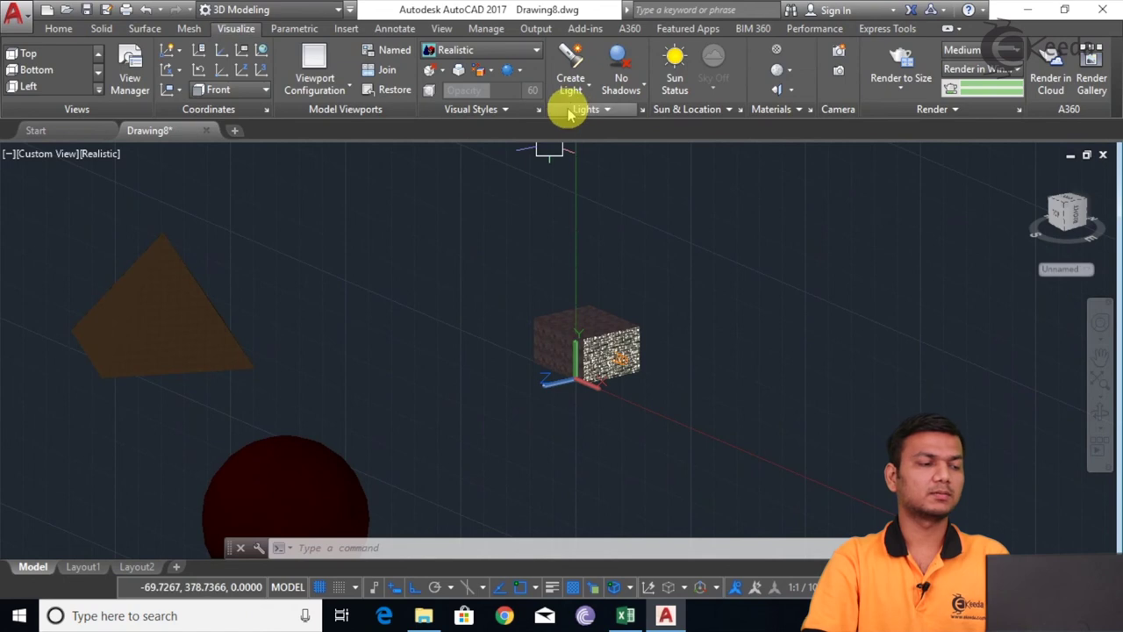
Step: Frame the brown carpeted pyramid close up, render it (all black), and close the render
{"action": "middle_click_drag", "start_coordinate": [240, 343], "coordinate": [521, 343]}
{"action": "scroll", "coordinate": [468, 333], "scroll_direction": "up", "scroll_amount": 5}
{"action": "middle_click_drag", "start_coordinate": [501, 301], "coordinate": [579, 341]}
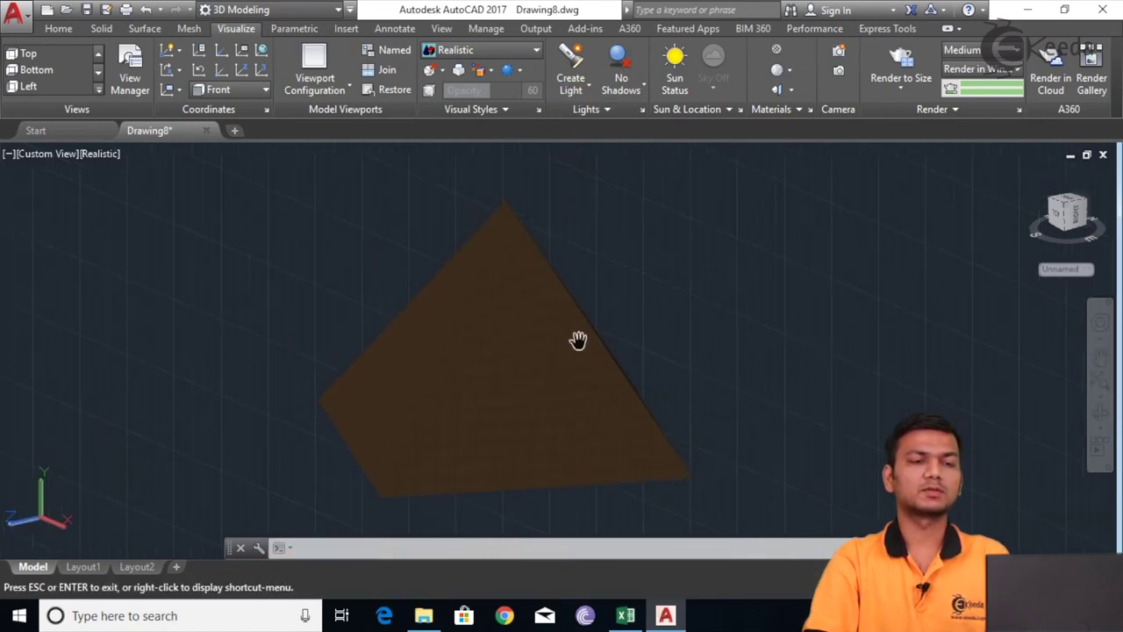
{"action": "left_click", "coordinate": [893, 64]}
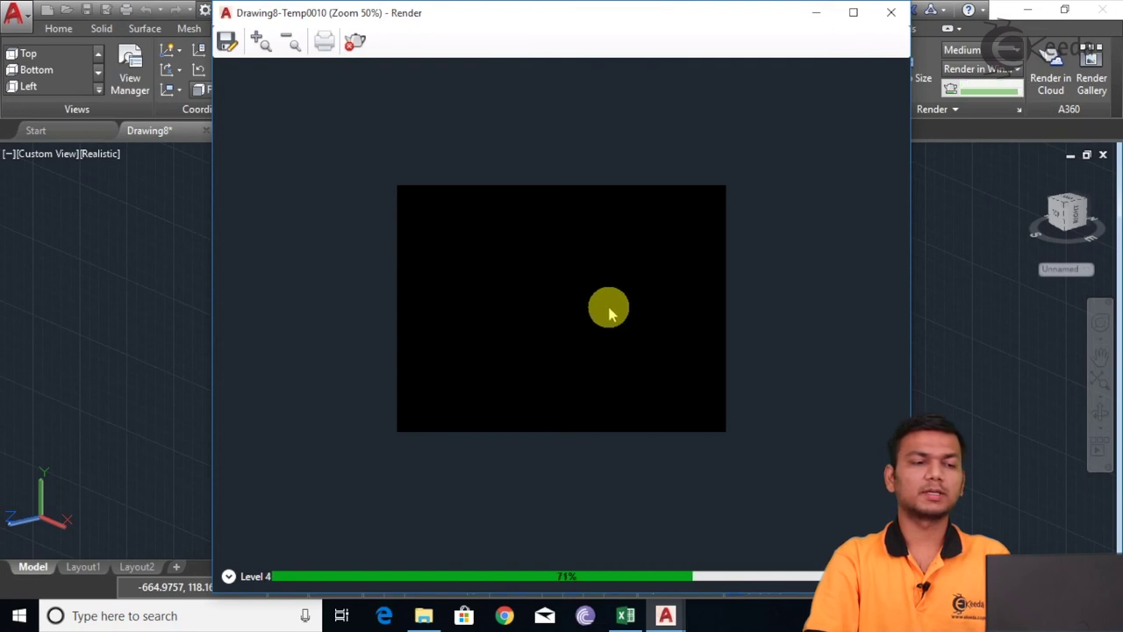
{"action": "left_click", "coordinate": [890, 12]}
{"action": "middle_click_drag", "start_coordinate": [509, 296], "coordinate": [687, 138], "text": "shift"}
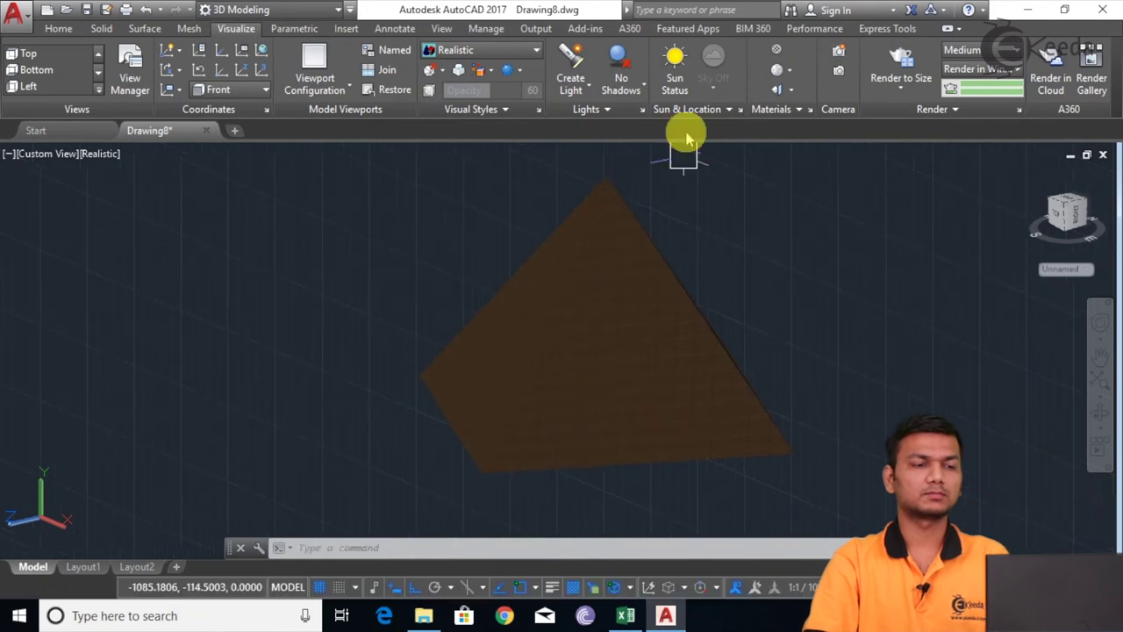
Step: Show ground shadows in the viewport and bring the sphere and box back into view
{"action": "left_click", "coordinate": [633, 97]}
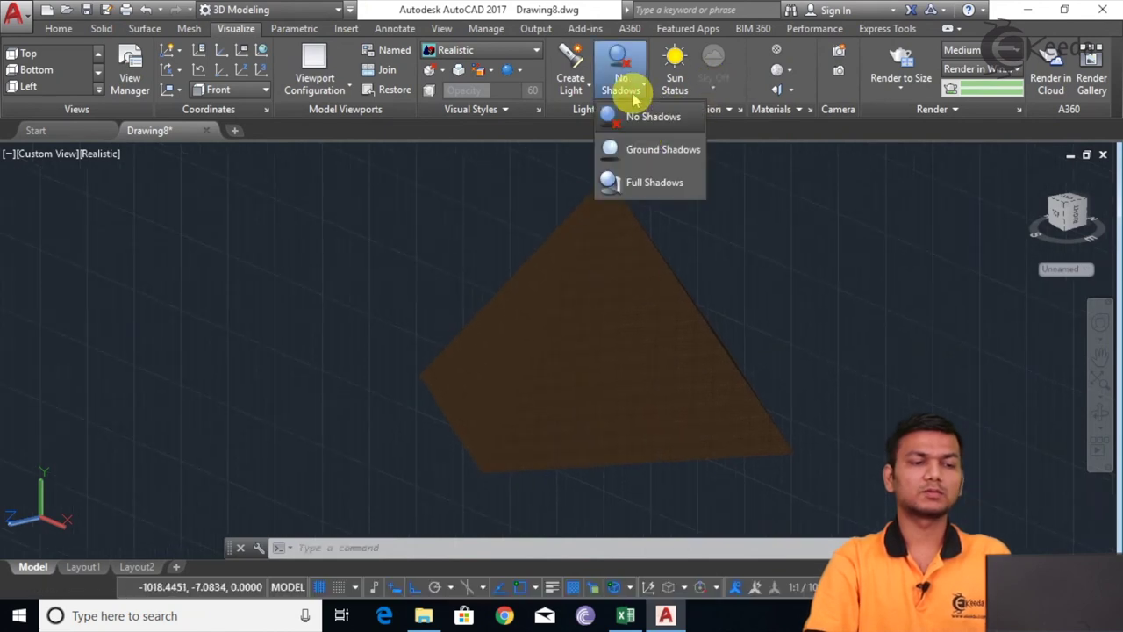
{"action": "left_click", "coordinate": [651, 155]}
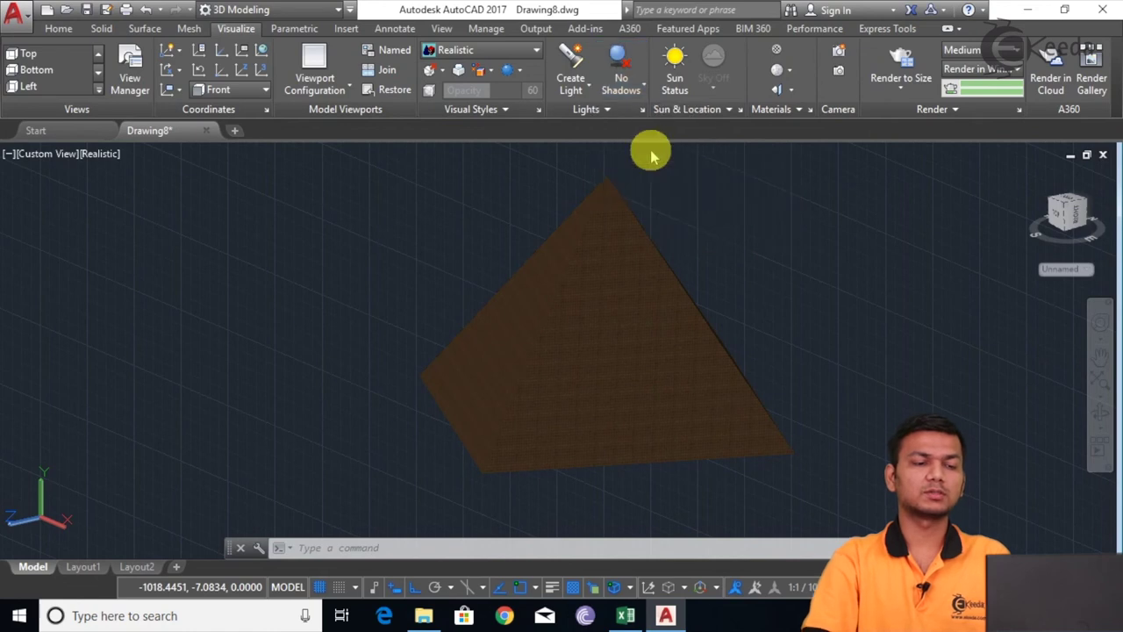
{"action": "scroll", "coordinate": [802, 275], "scroll_direction": "down", "scroll_amount": 3}
{"action": "middle_click_drag", "start_coordinate": [801, 275], "coordinate": [780, 303]}
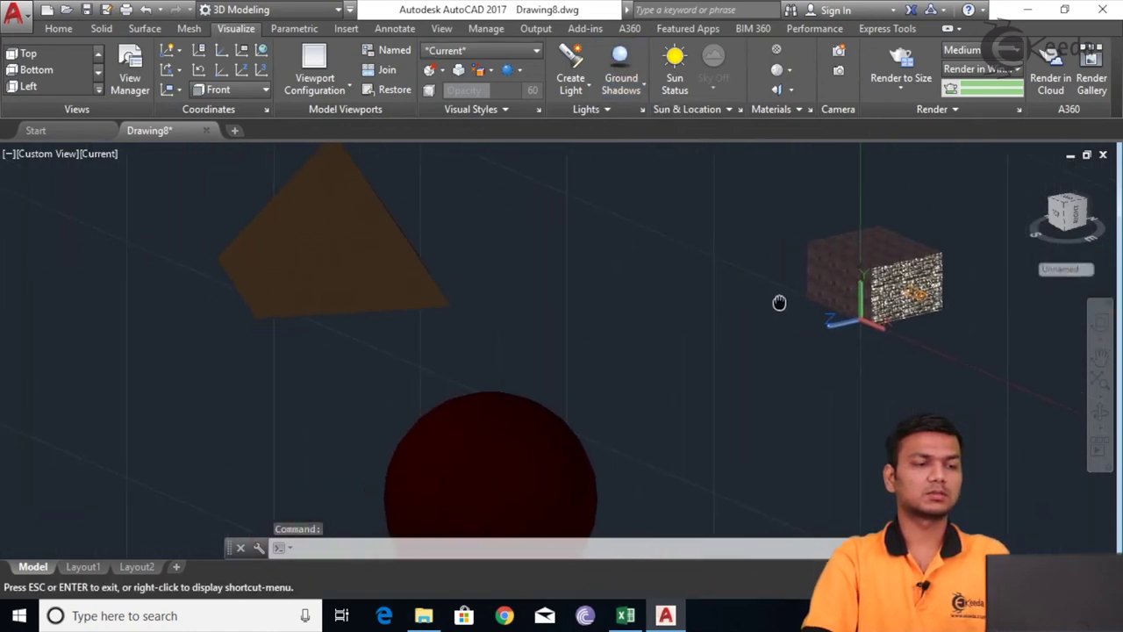
Step: Start a distant light, turning off default lighting and disabling distant lights under photometric units
{"action": "left_click", "coordinate": [573, 88]}
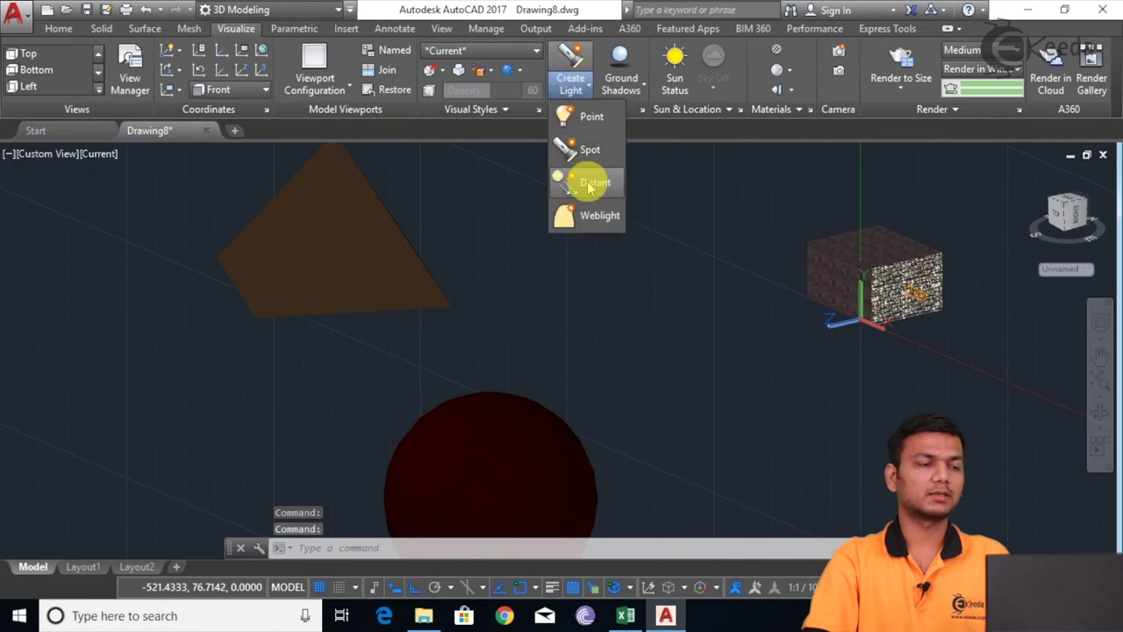
{"action": "left_click", "coordinate": [584, 180]}
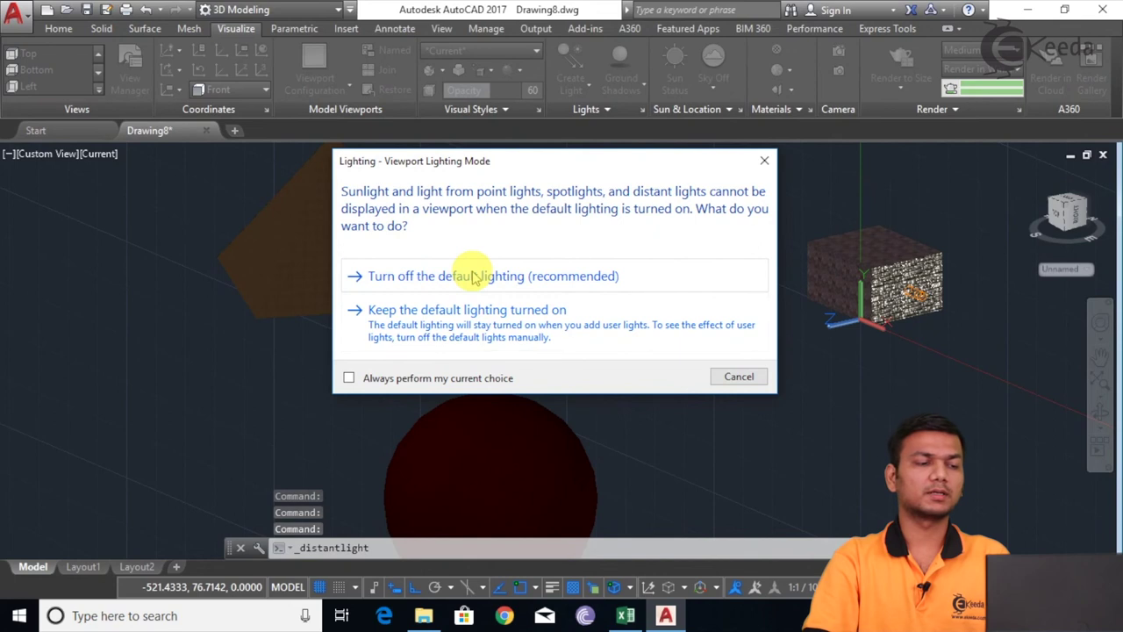
{"action": "left_click", "coordinate": [472, 277]}
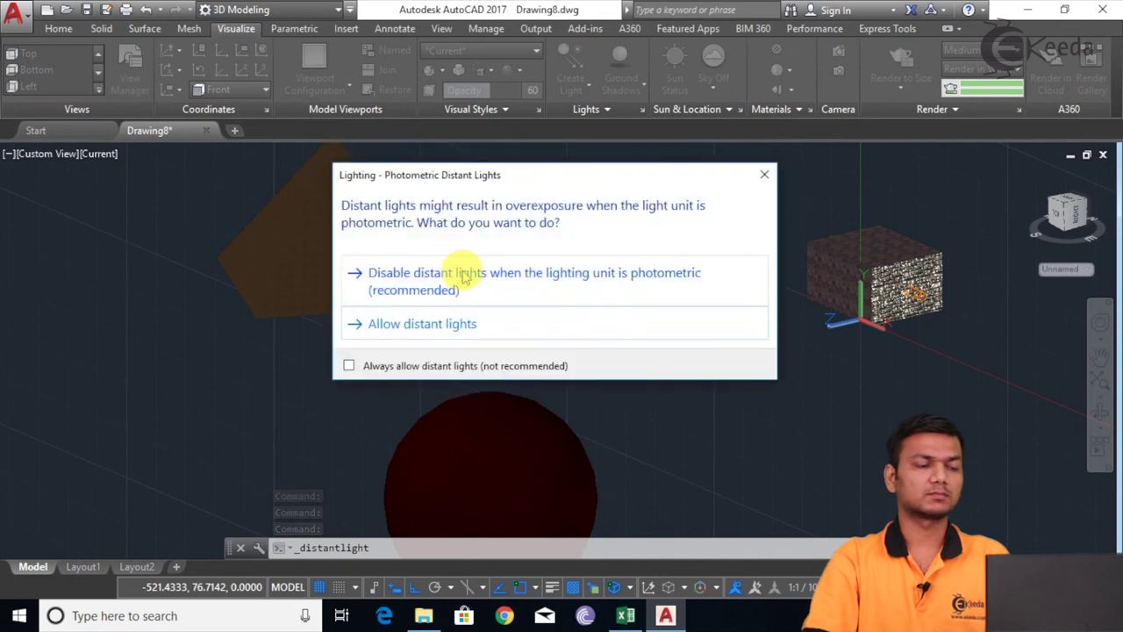
{"action": "left_click", "coordinate": [465, 277]}
{"action": "middle_click_drag", "start_coordinate": [374, 248], "coordinate": [472, 317]}
{"action": "left_click", "coordinate": [590, 88]}
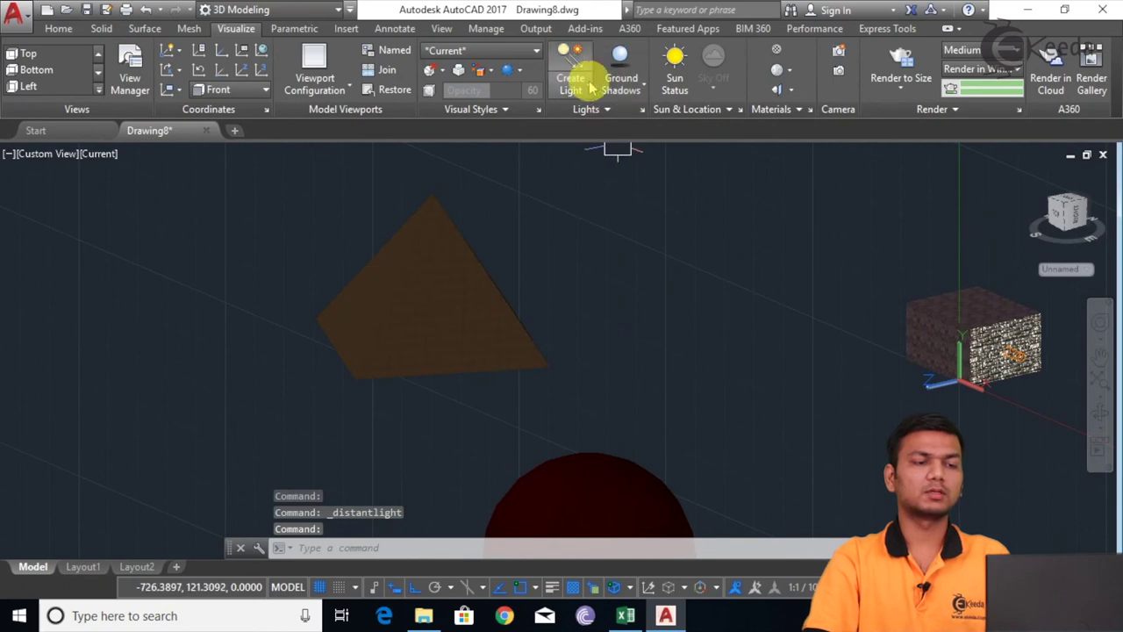
Step: Allow distant lights and place one from the pyramid edge midpoint with intensity factor 15
{"action": "left_click", "coordinate": [592, 181]}
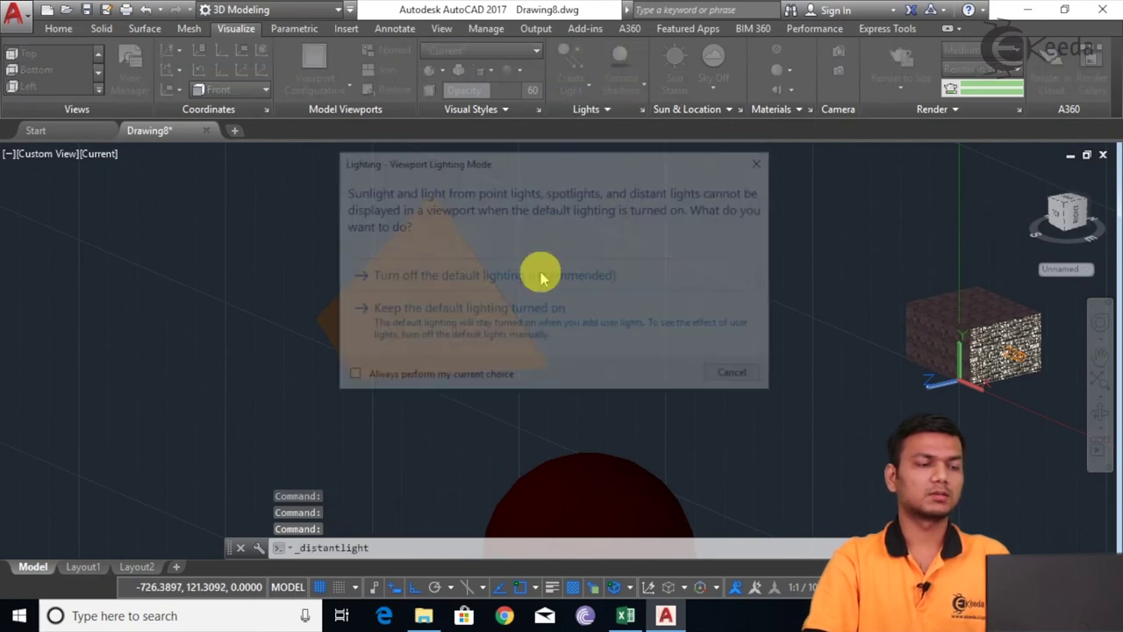
{"action": "left_click", "coordinate": [493, 312]}
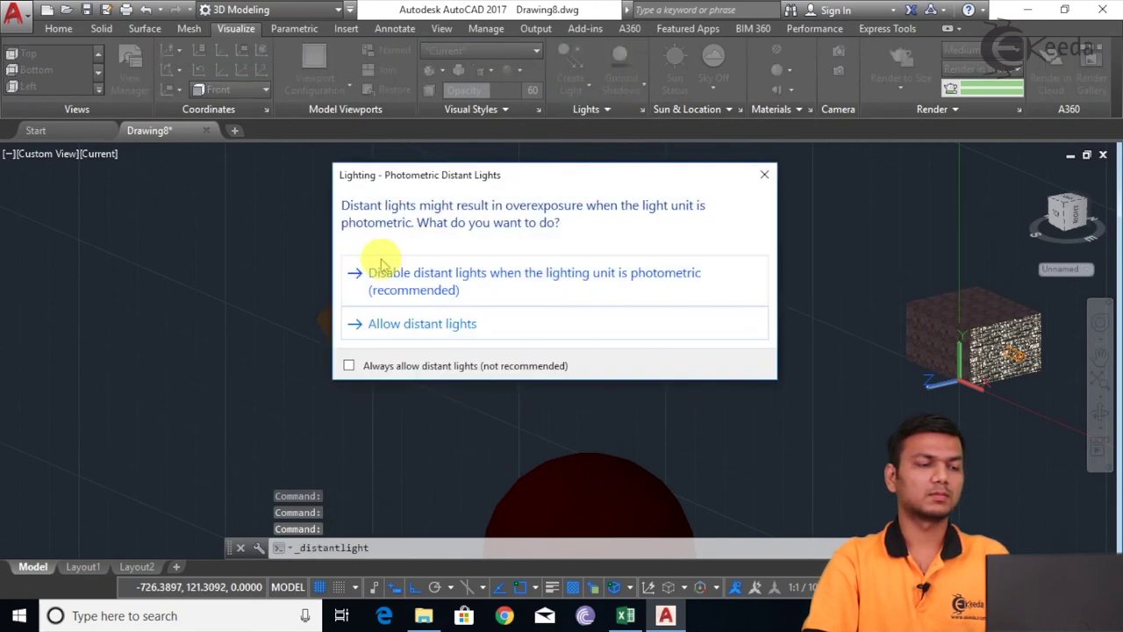
{"action": "left_click", "coordinate": [443, 323]}
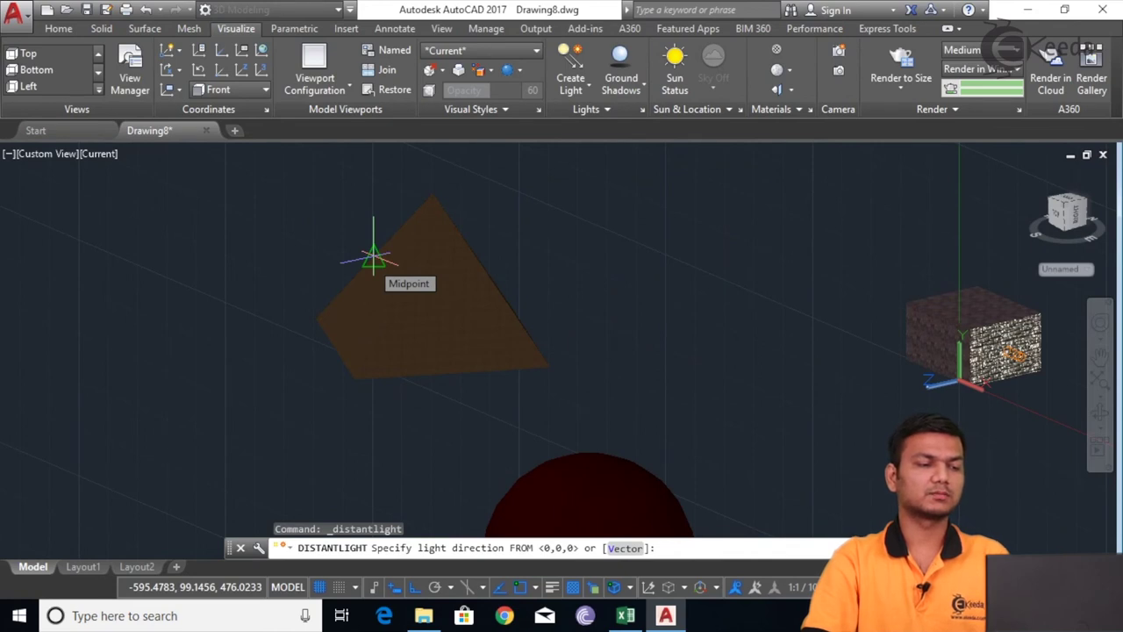
{"action": "left_click", "coordinate": [374, 258]}
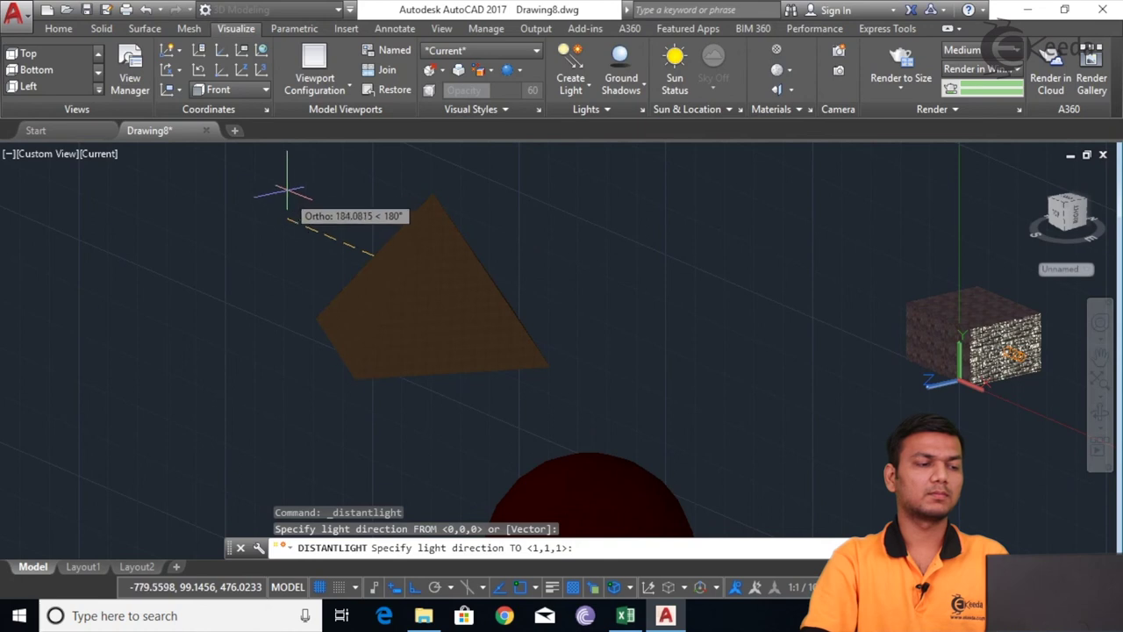
{"action": "left_click", "coordinate": [294, 180]}
{"action": "key", "text": "Down"}
{"action": "key", "text": "Down"}
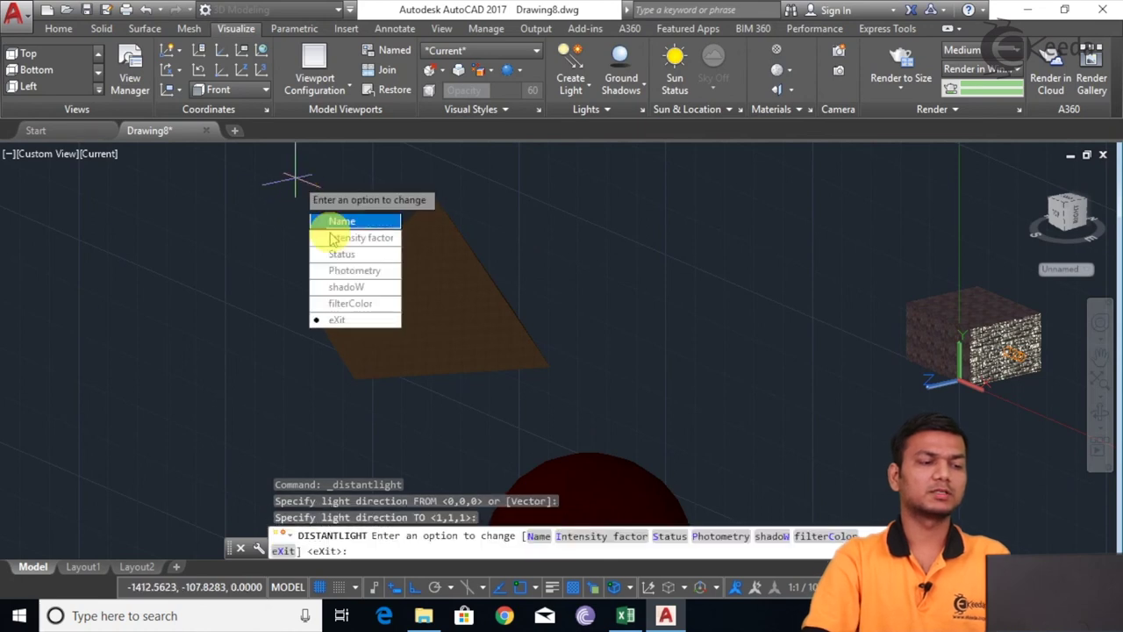
{"action": "key", "text": "Return"}
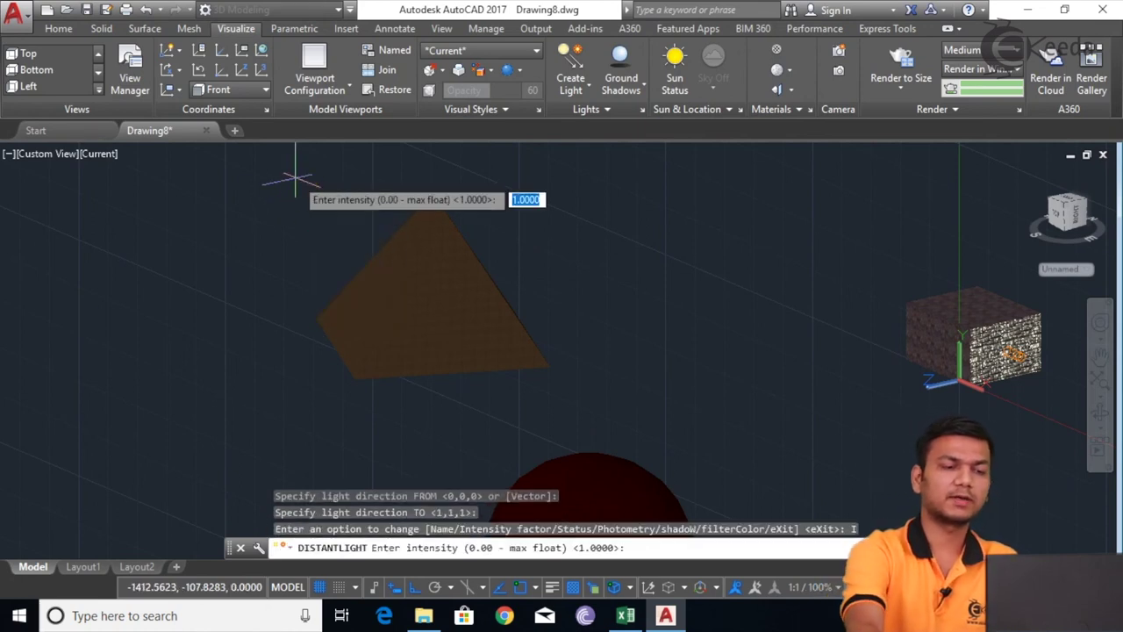
{"action": "key", "text": "Return"}
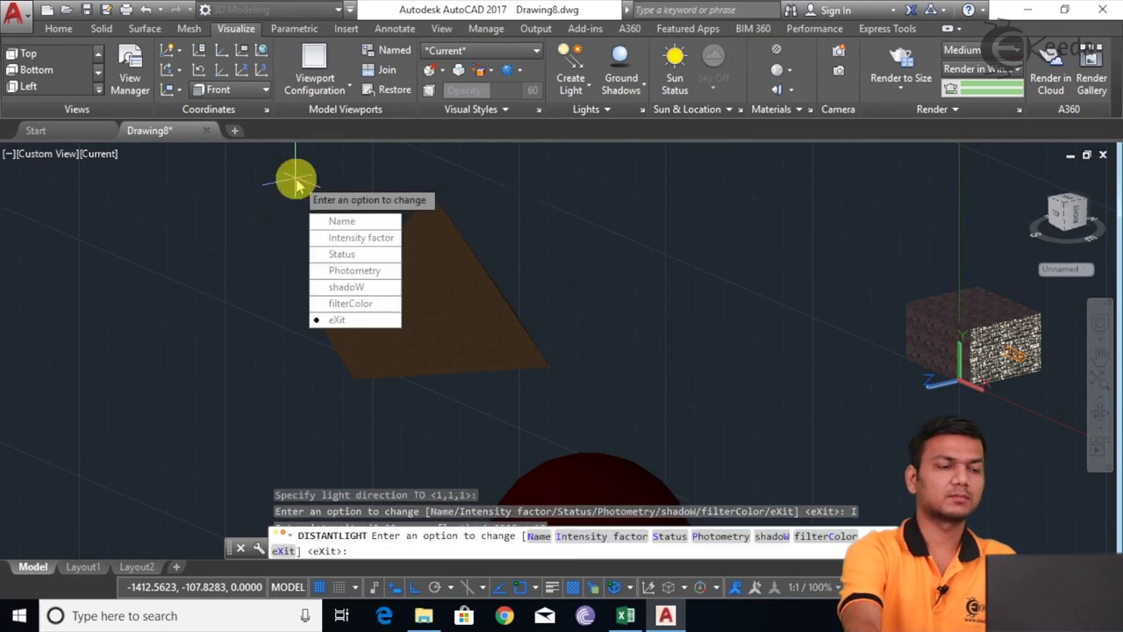
{"action": "key", "text": "Return"}
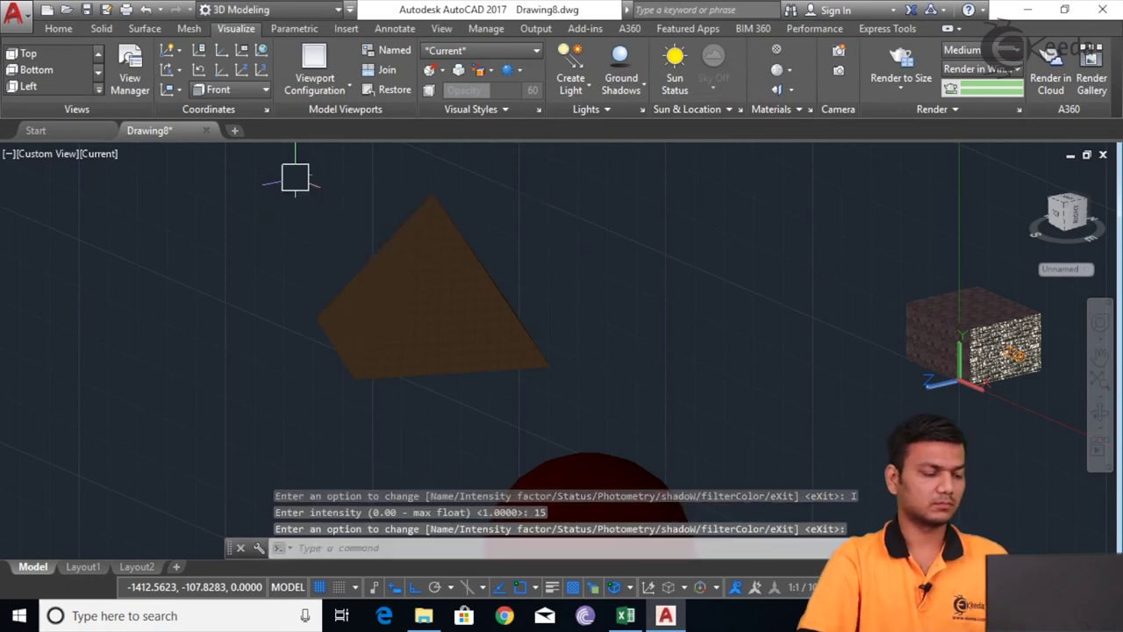
{"action": "mouse_move", "coordinate": [329, 303]}
{"action": "middle_mouse_down", "text": "shift"}
{"action": "mouse_move", "coordinate": [371, 319]}
{"action": "mouse_move", "coordinate": [401, 308]}
{"action": "middle_mouse_up", "text": "shift"}
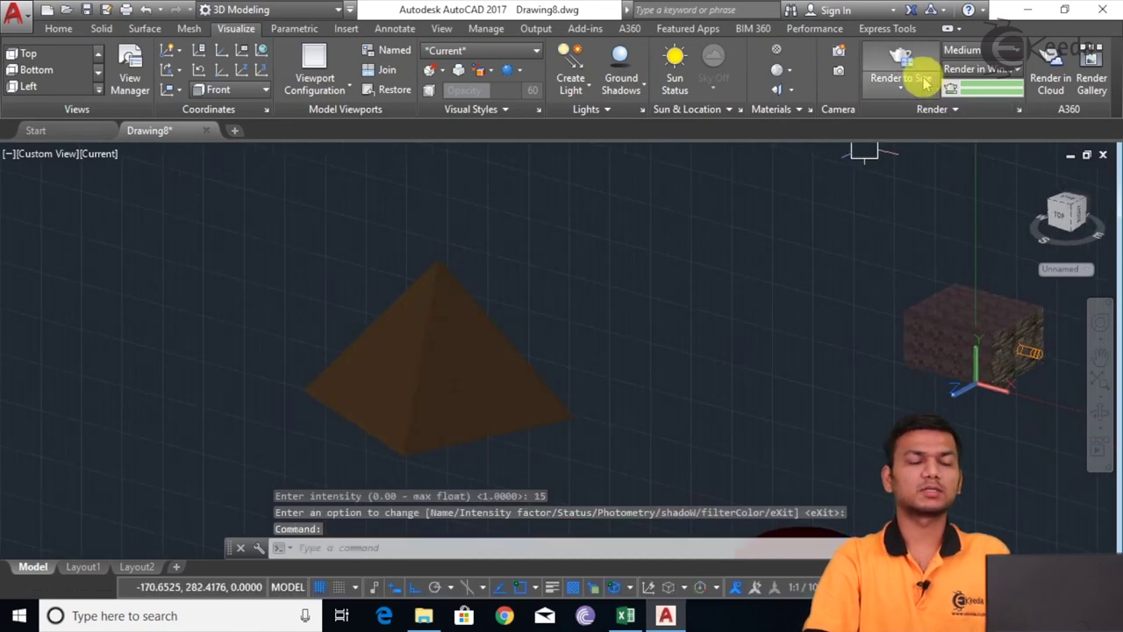
Step: Render the scene under the new distant light, zoom in on the pyramid, and close the render
{"action": "left_click", "coordinate": [895, 58]}
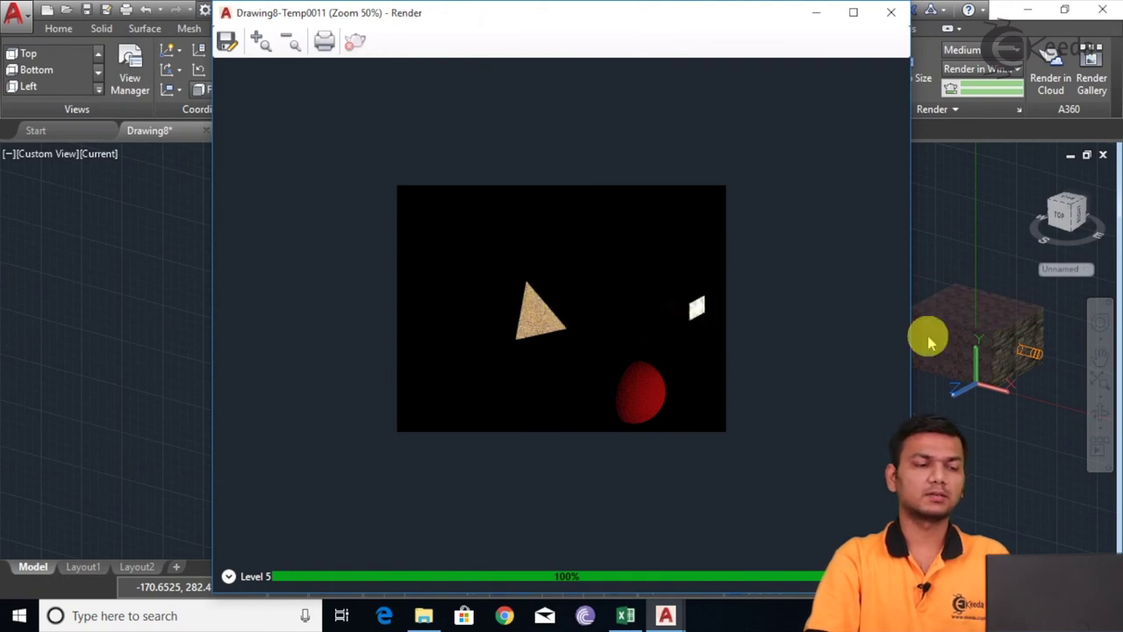
{"action": "scroll", "coordinate": [579, 323], "scroll_direction": "up", "scroll_amount": 2}
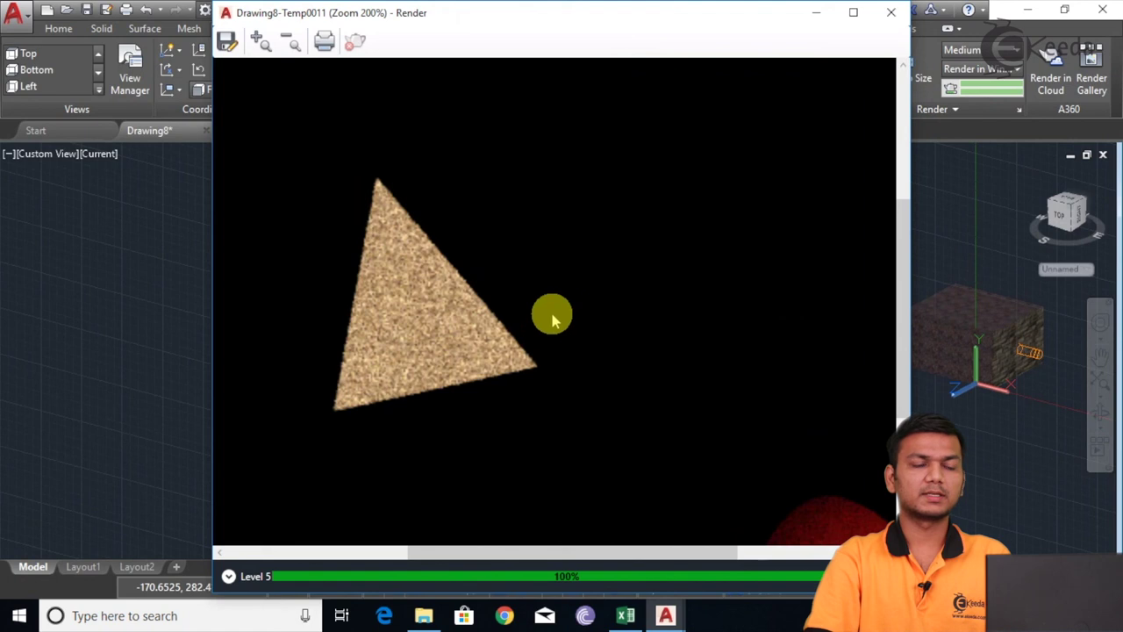
{"action": "left_click", "coordinate": [888, 13]}
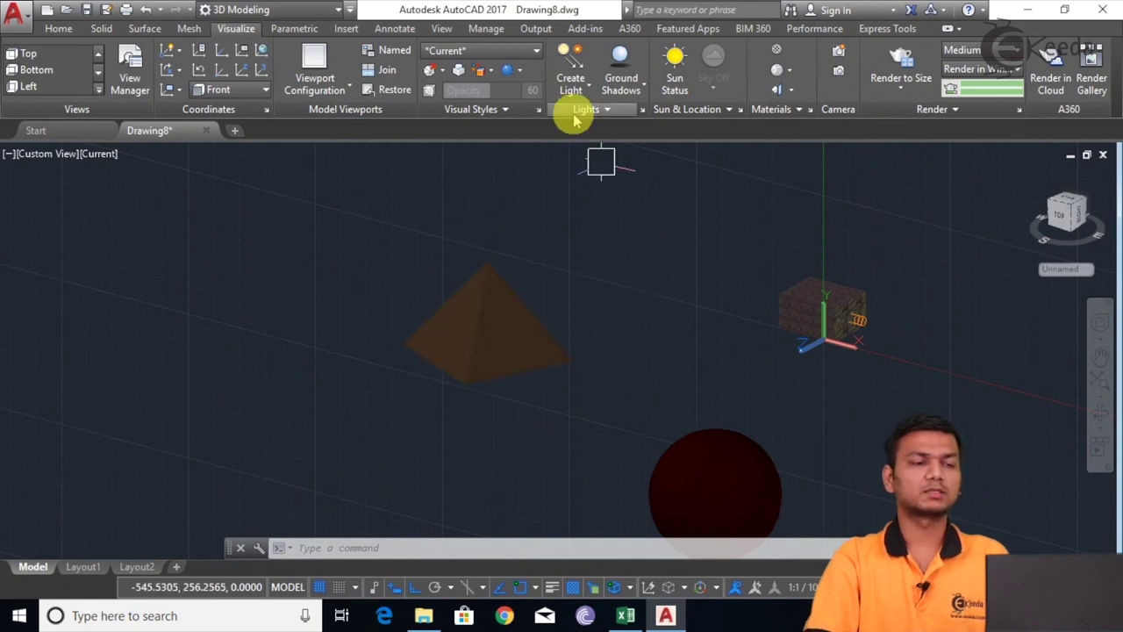
Step: Add a distant light aimed down at the pyramid with intensity 25, keeping default lighting on, then render
{"action": "left_click", "coordinate": [572, 85]}
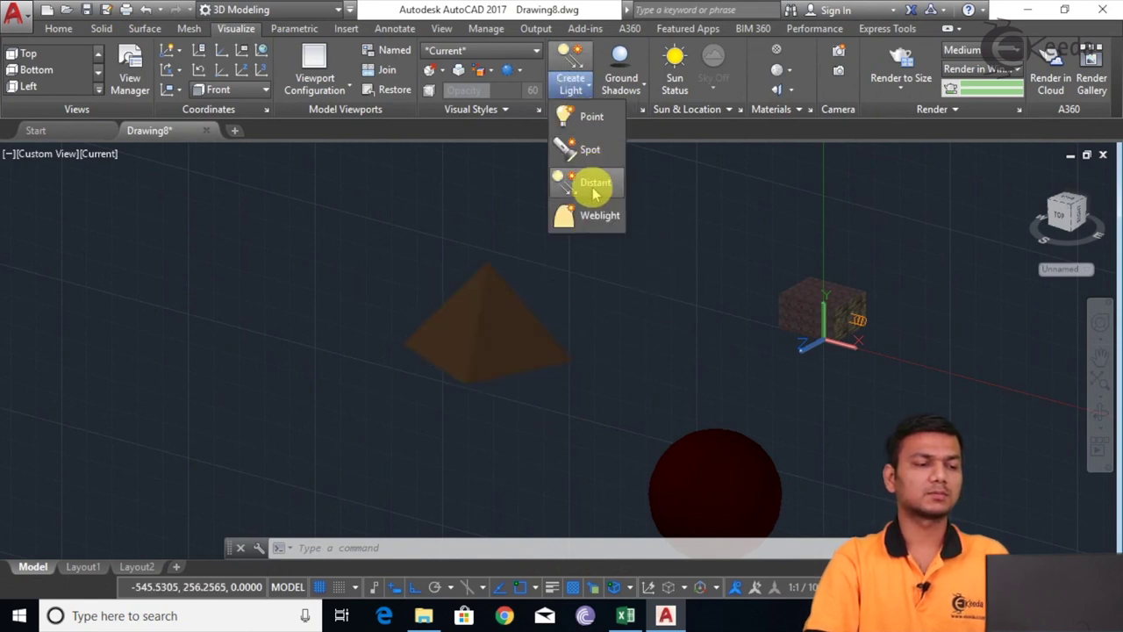
{"action": "left_click", "coordinate": [592, 181]}
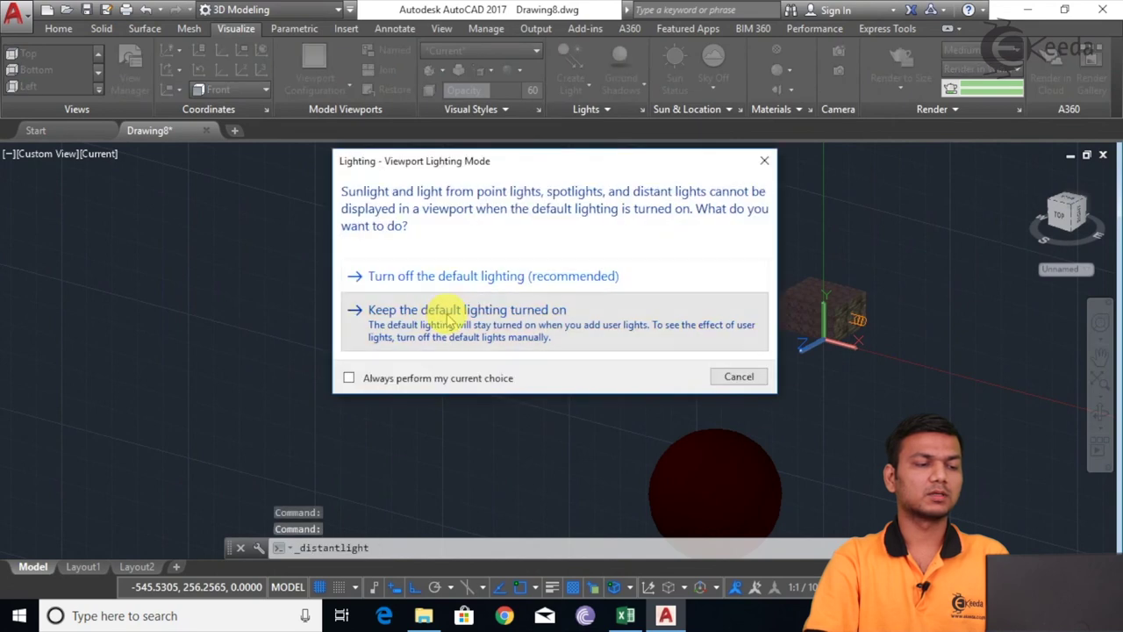
{"action": "left_click", "coordinate": [450, 313]}
{"action": "left_click", "coordinate": [448, 324]}
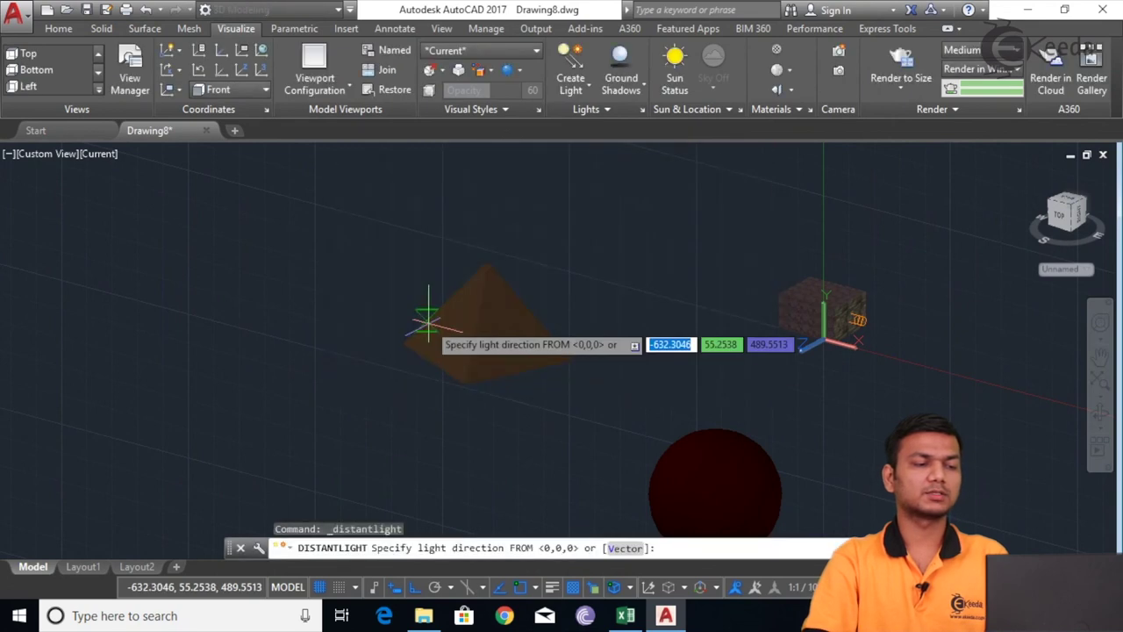
{"action": "left_click", "coordinate": [438, 312]}
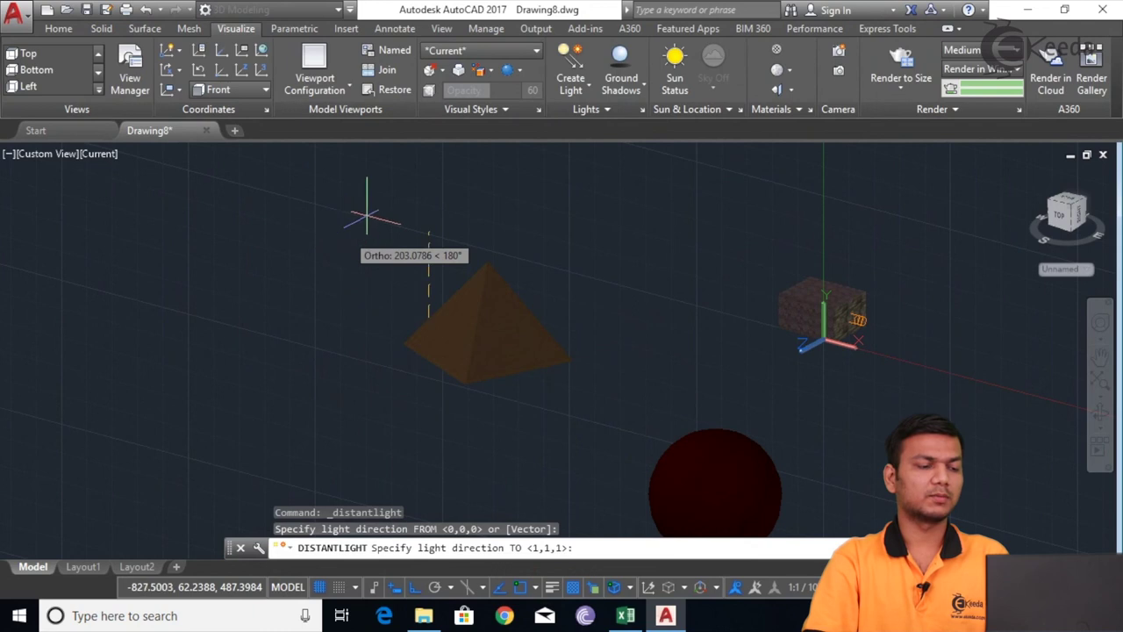
{"action": "left_click", "coordinate": [407, 588]}
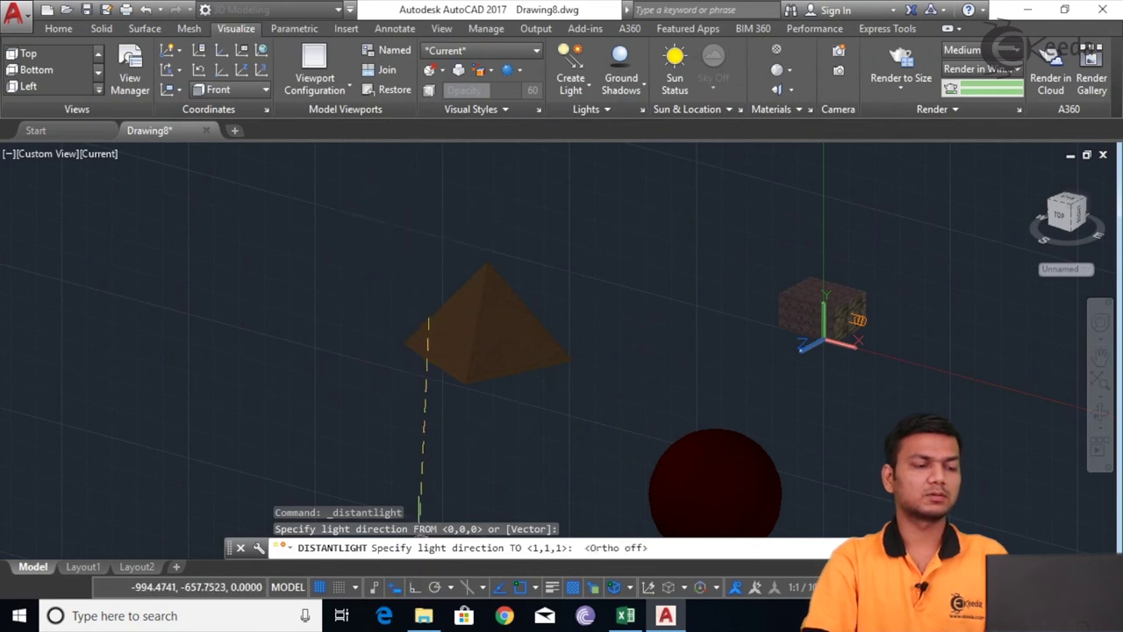
{"action": "left_click", "coordinate": [378, 231]}
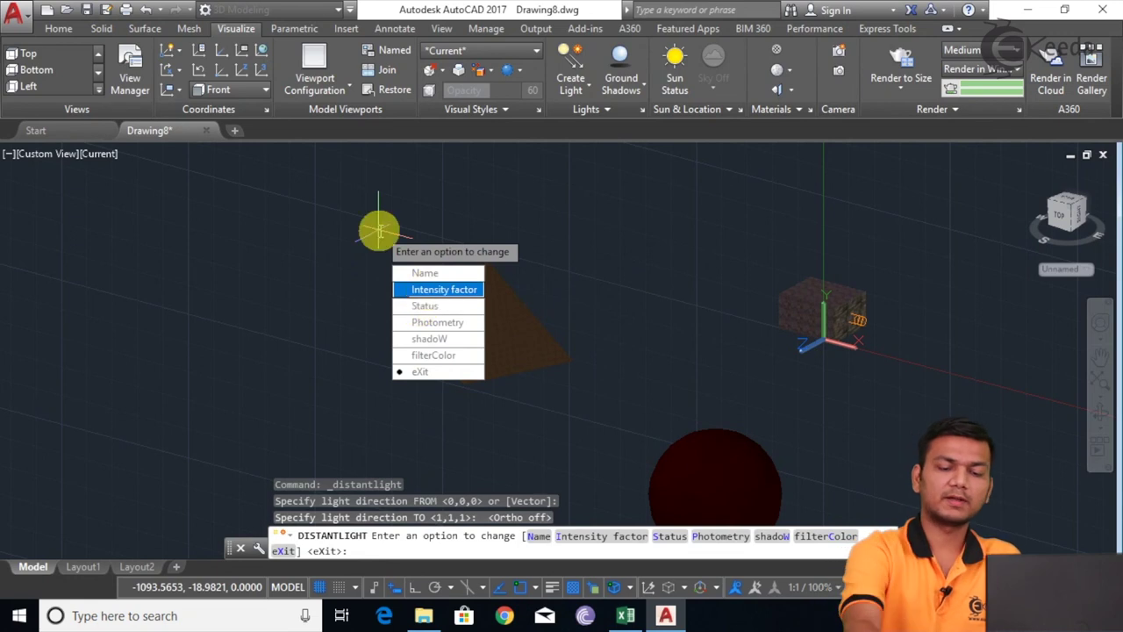
{"action": "key", "text": "Return"}
{"action": "type", "text": "25"}
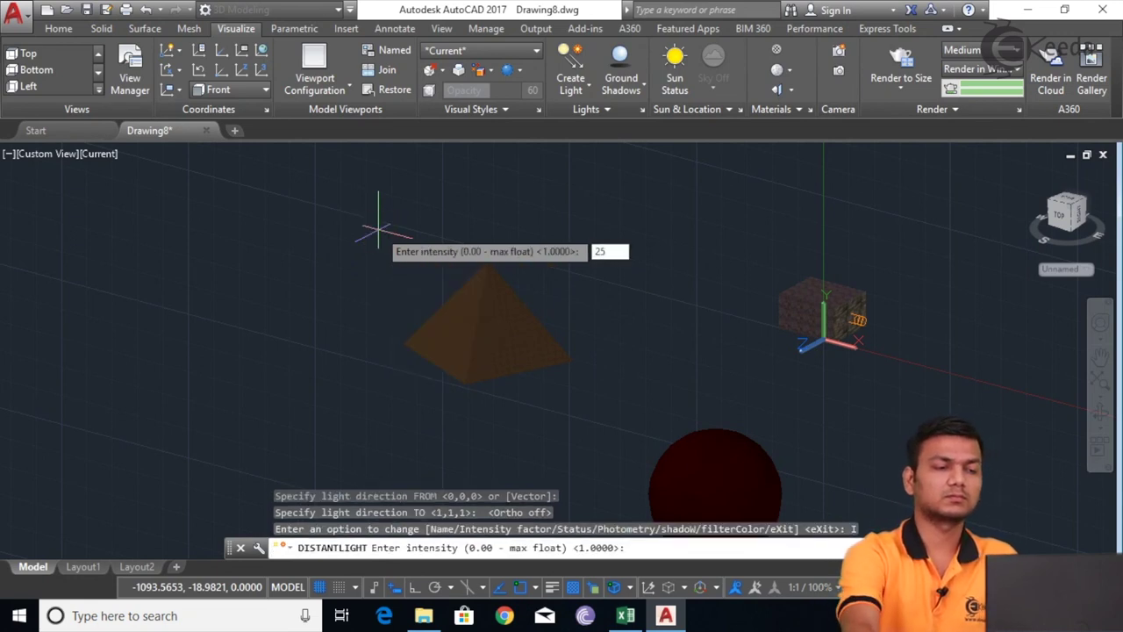
{"action": "key", "text": "Return"}
{"action": "key", "text": "Return"}
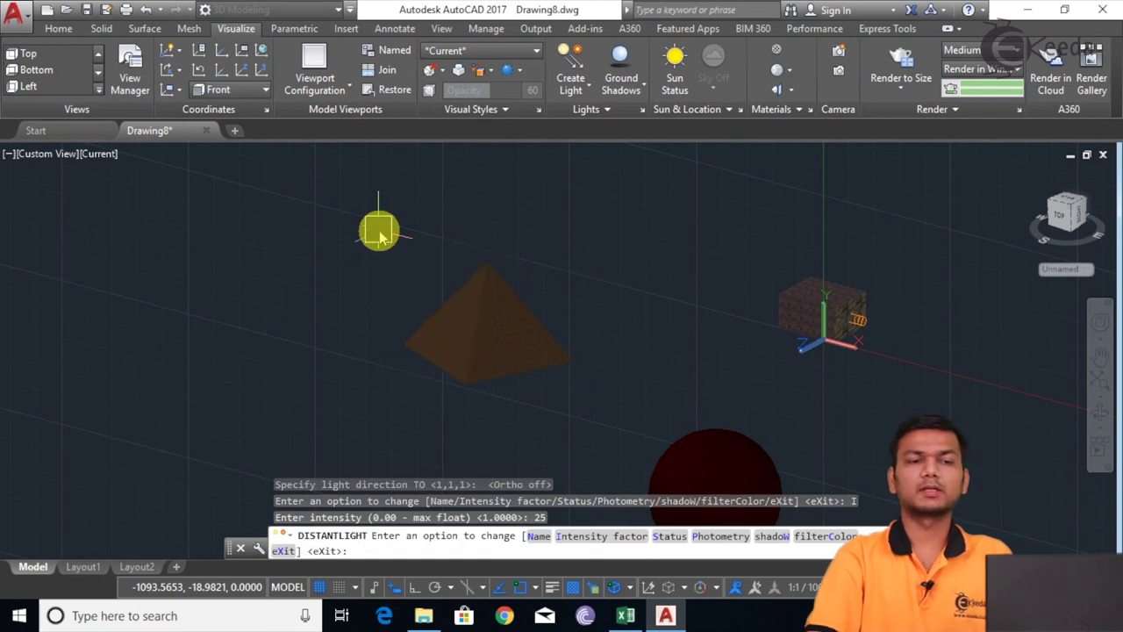
{"action": "left_click", "coordinate": [900, 60]}
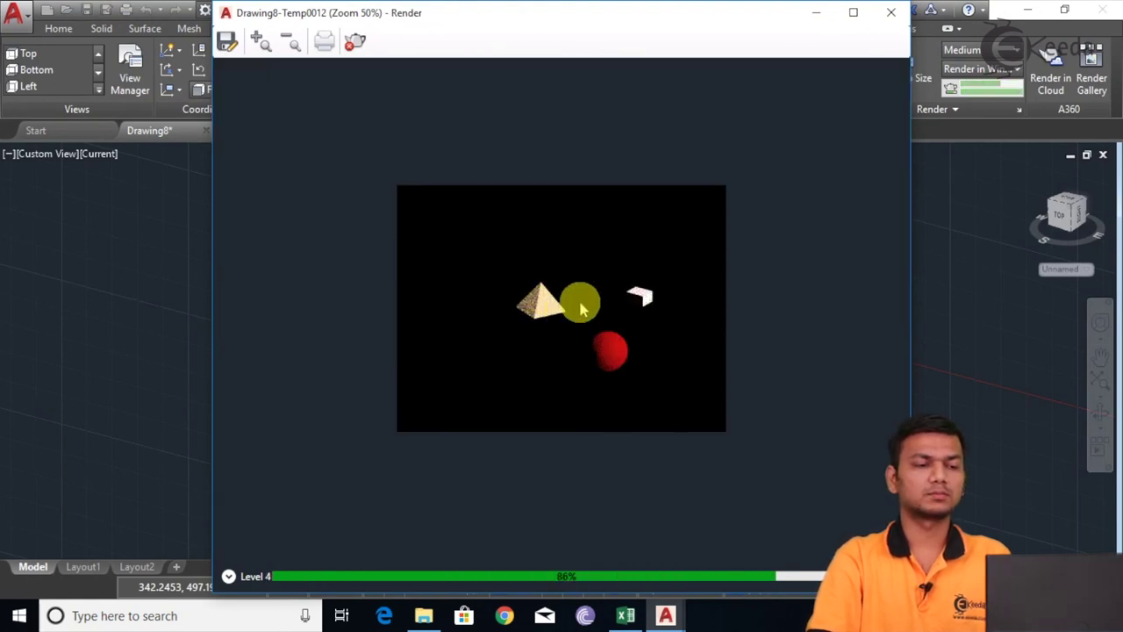
Step: Inspect the rendered preview, close it, and pan the view to the left
{"action": "scroll", "coordinate": [551, 303], "scroll_direction": "up", "scroll_amount": 3}
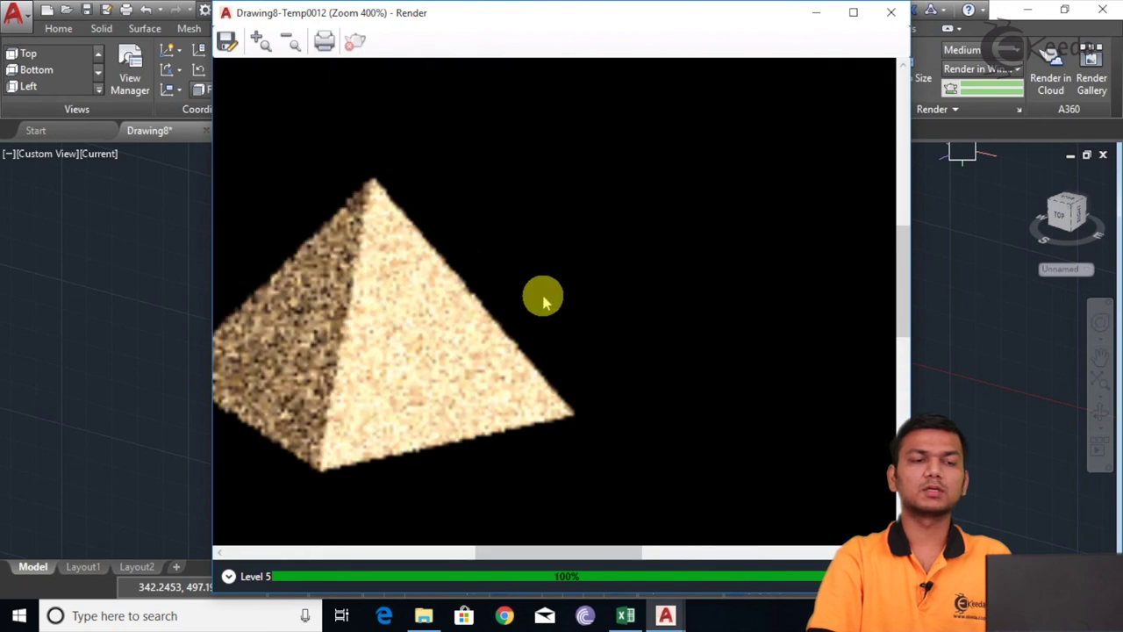
{"action": "scroll", "coordinate": [508, 296], "scroll_direction": "down", "scroll_amount": 2}
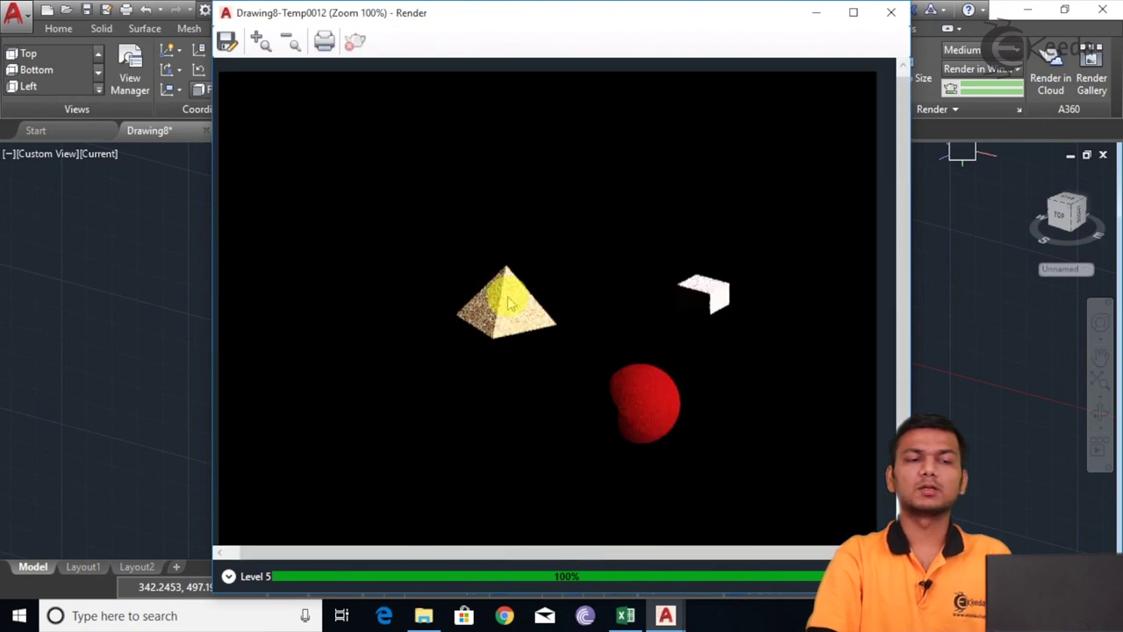
{"action": "left_click", "coordinate": [891, 14]}
{"action": "middle_click_drag", "start_coordinate": [605, 276], "coordinate": [572, 256]}
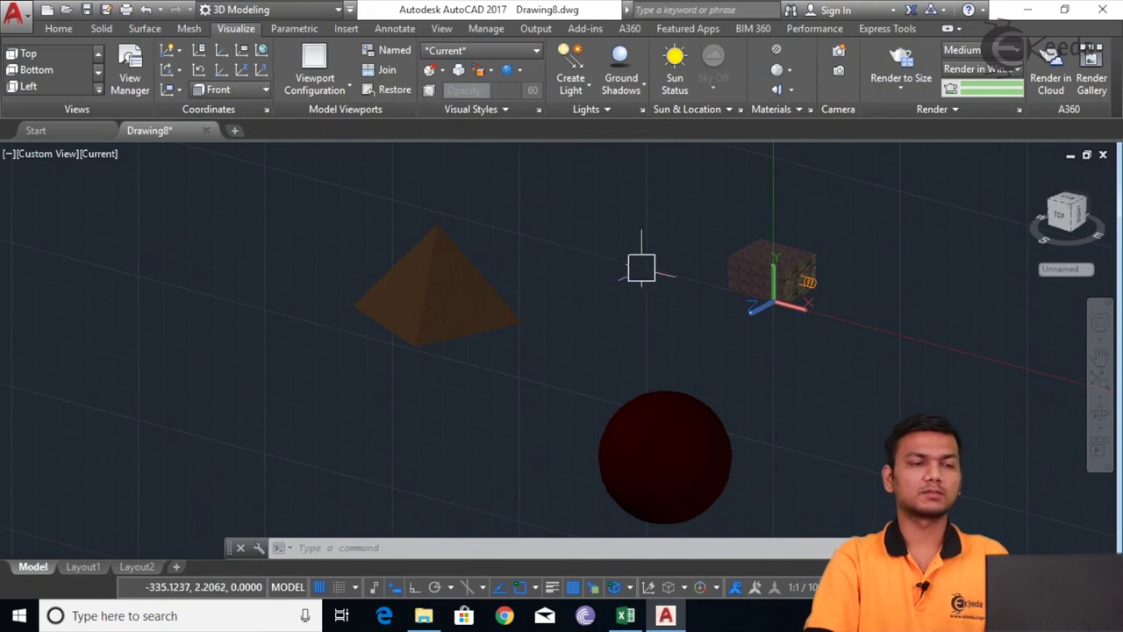
{"action": "middle_click_drag", "start_coordinate": [769, 318], "coordinate": [710, 293]}
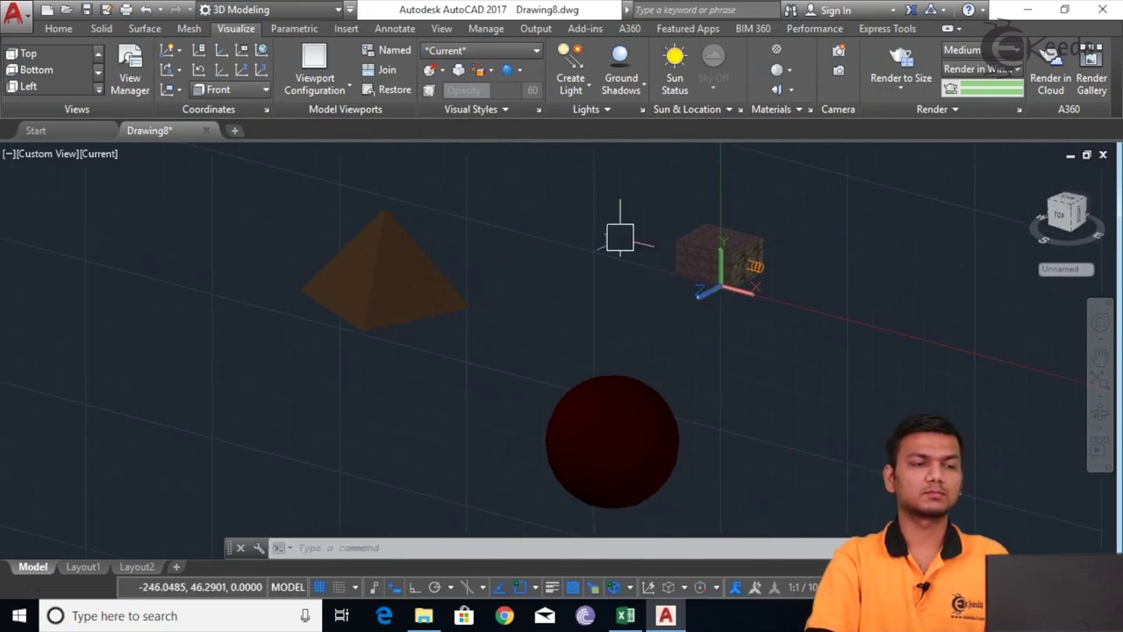
Step: Switch the viewport to Full Shadows, re-render the scene, and close the preview
{"action": "left_click", "coordinate": [637, 97]}
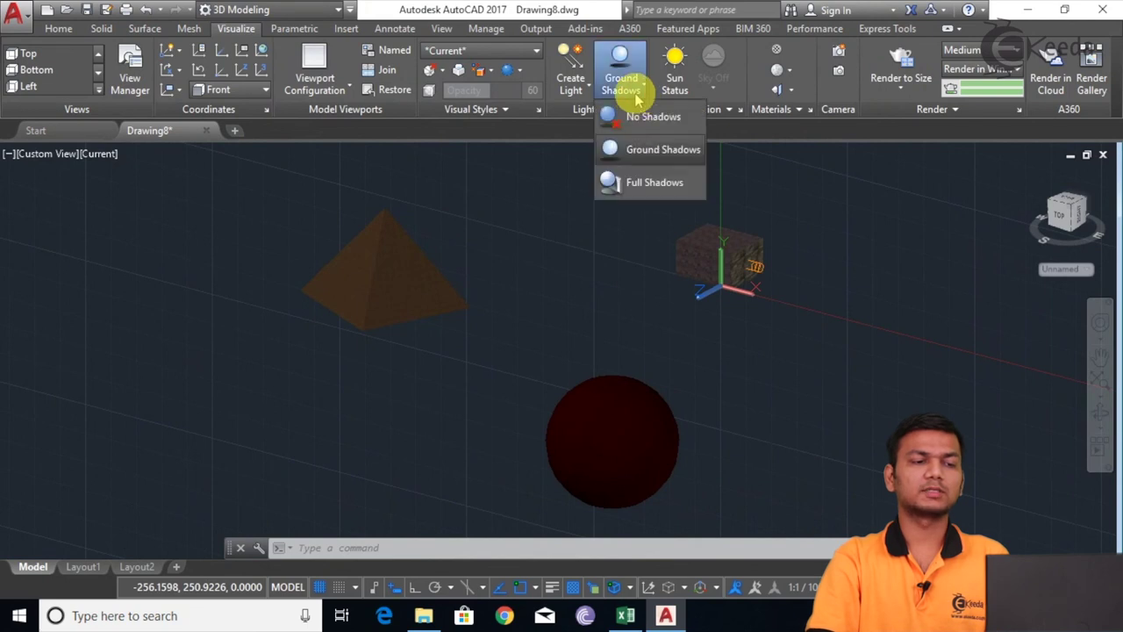
{"action": "left_click", "coordinate": [650, 184]}
{"action": "left_click", "coordinate": [890, 57]}
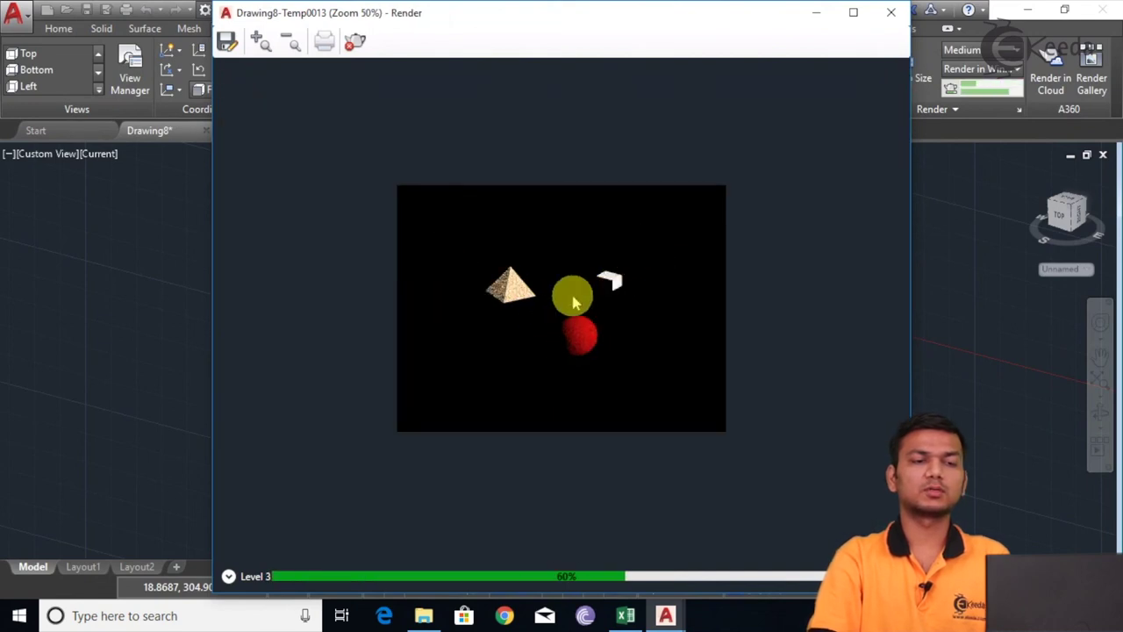
{"action": "left_click", "coordinate": [890, 12]}
{"action": "middle_click_drag", "start_coordinate": [576, 289], "coordinate": [585, 326]}
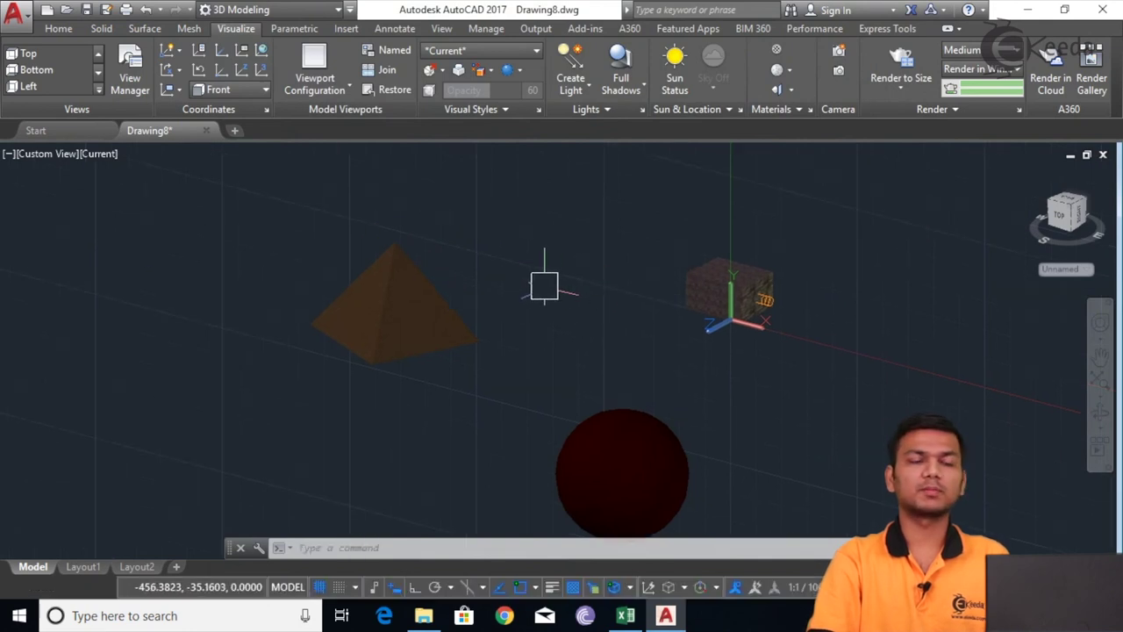
Step: Reframe the scene, dismiss the light types list, and open the Visual Styles gallery
{"action": "middle_click_drag", "start_coordinate": [558, 287], "coordinate": [587, 283]}
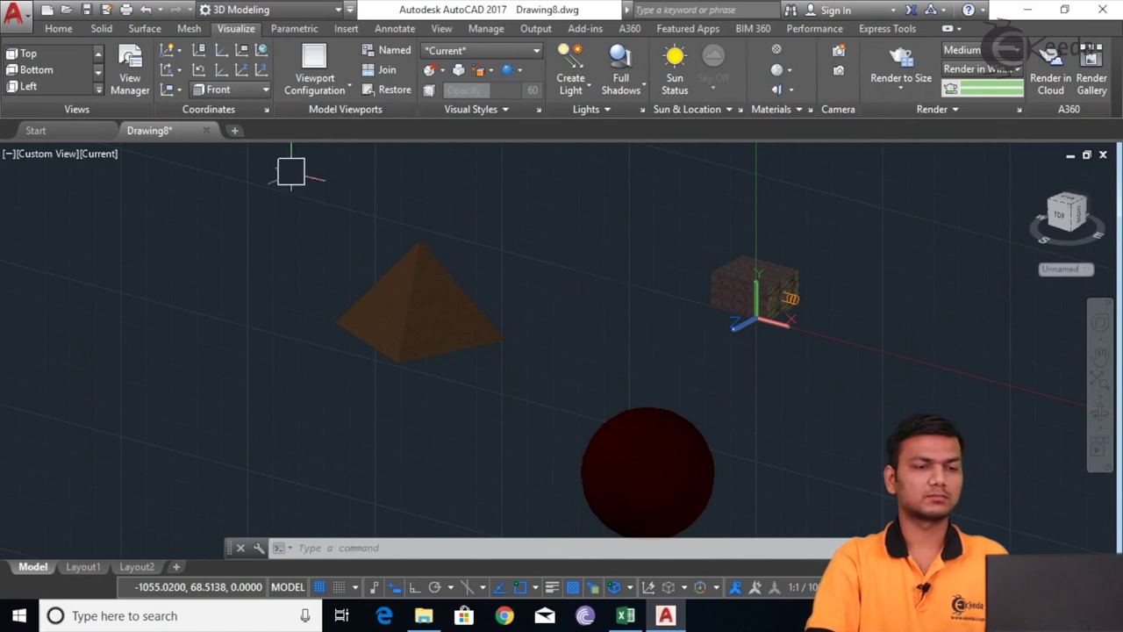
{"action": "scroll", "coordinate": [552, 237], "scroll_direction": "down", "scroll_amount": 3}
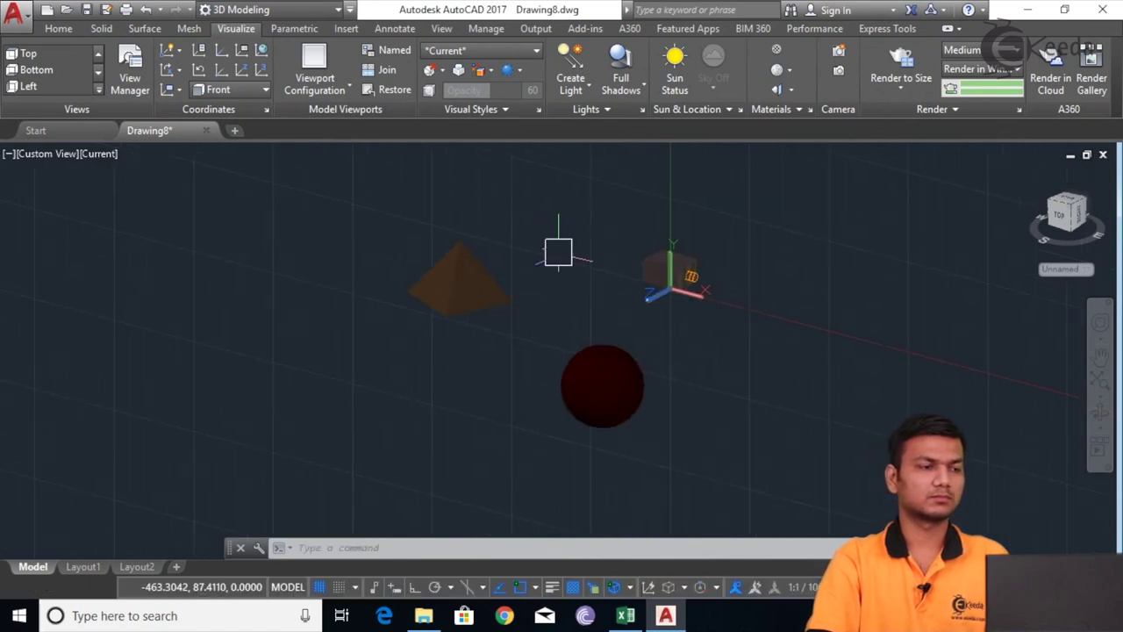
{"action": "middle_click_drag", "start_coordinate": [558, 238], "coordinate": [572, 263]}
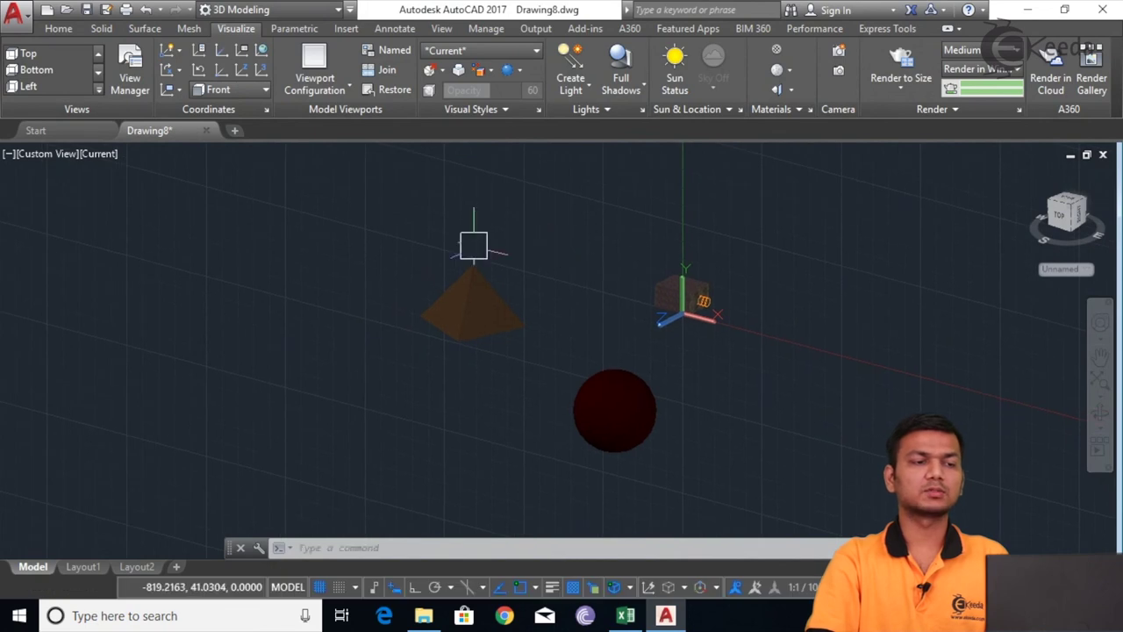
{"action": "left_click", "coordinate": [557, 93]}
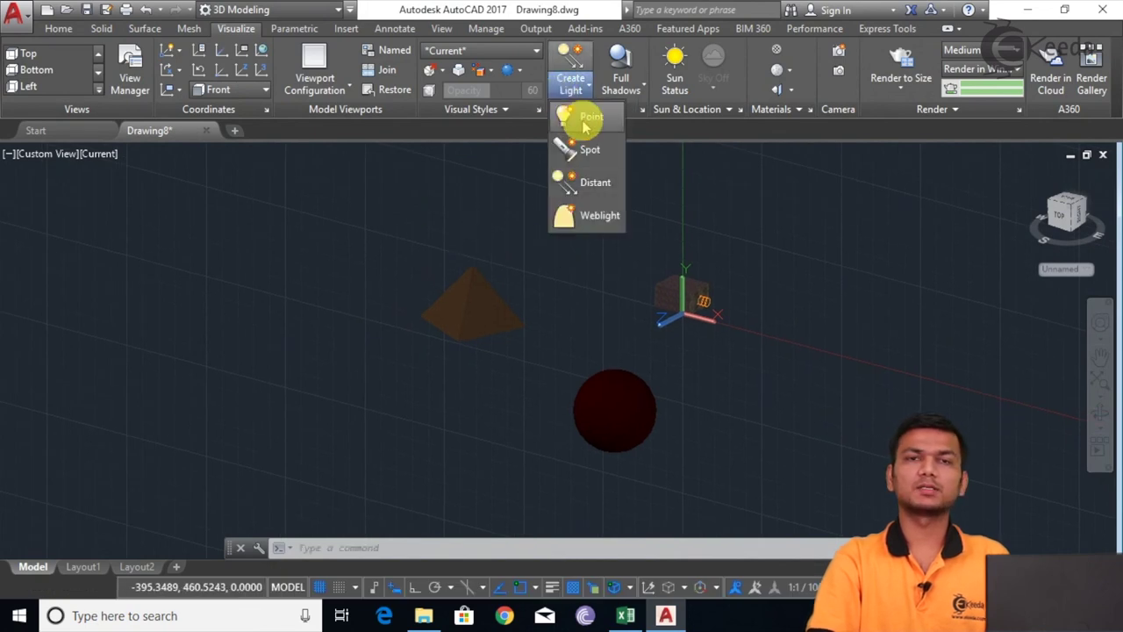
{"action": "left_click", "coordinate": [474, 201]}
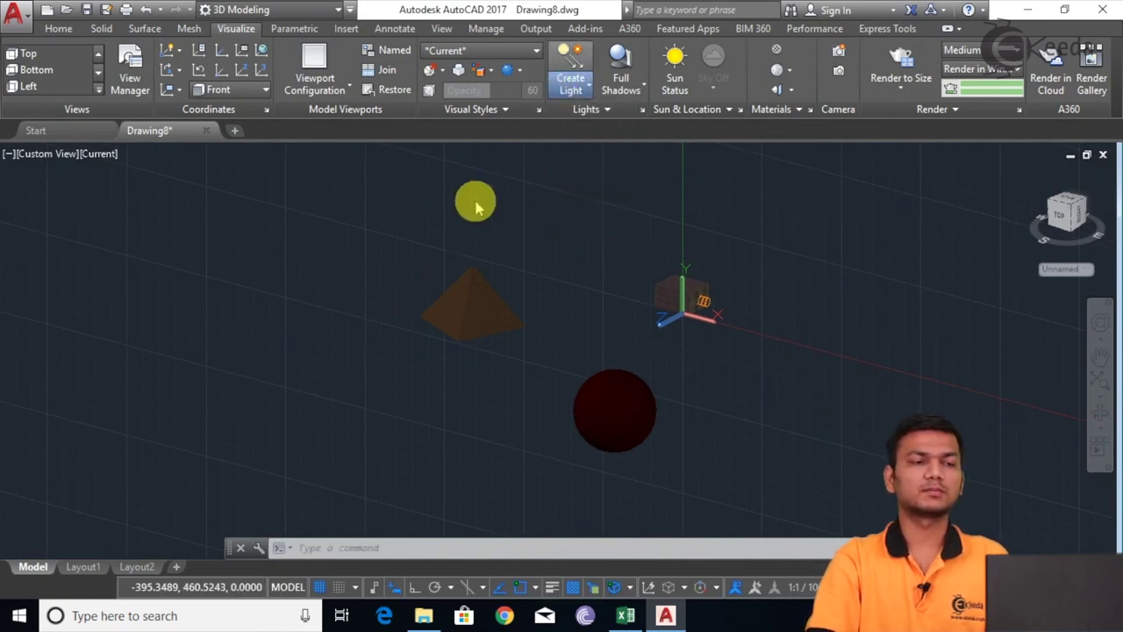
{"action": "left_click", "coordinate": [524, 52]}
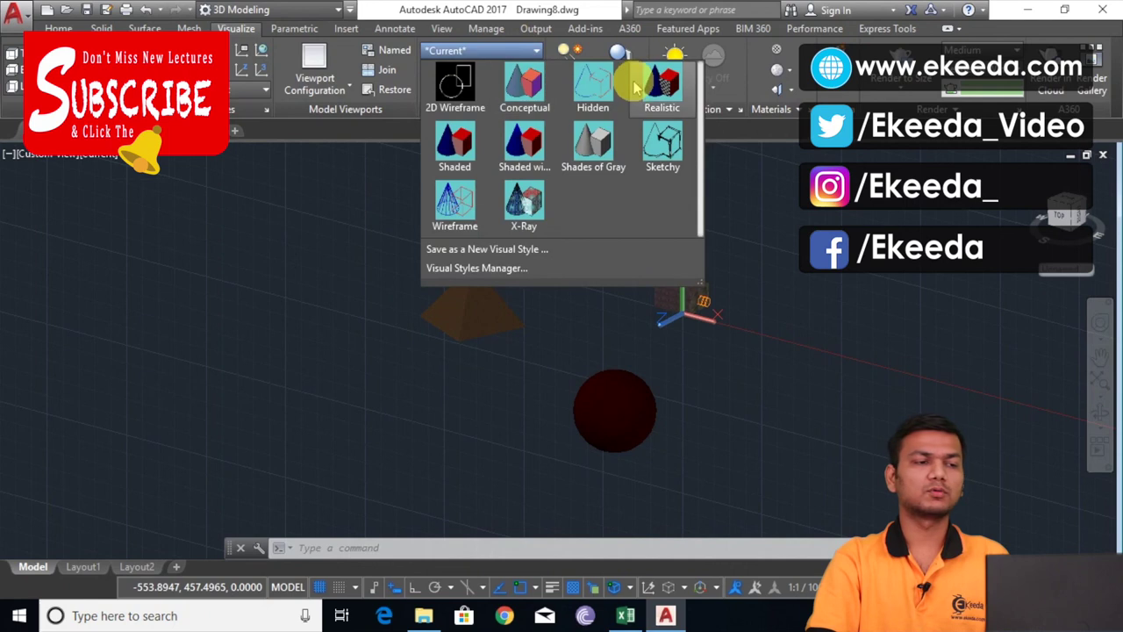